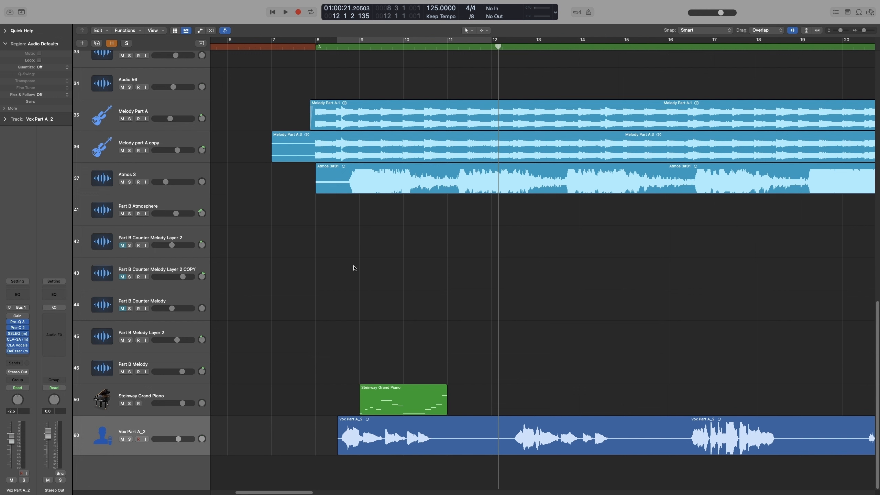
Show the Flex controls, enable Flex on the Vox Part A_2 track and set its mode to Flex Pitch.
{"action": "key", "text": "super+f"}
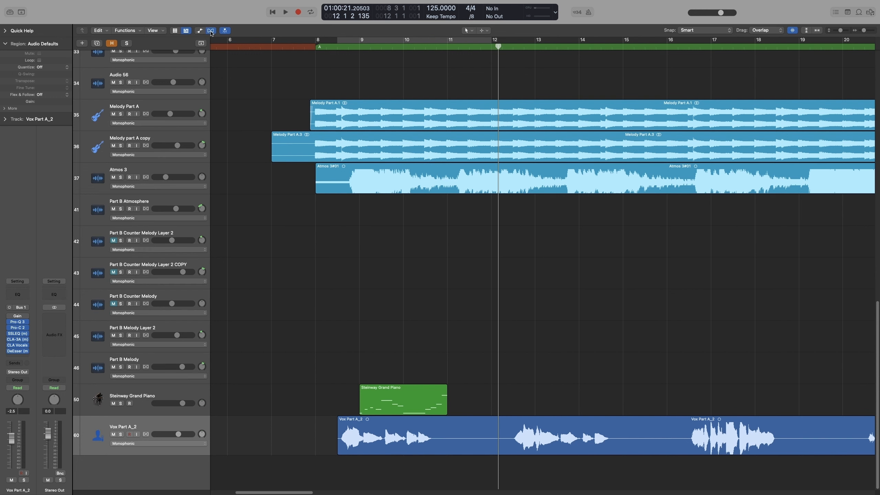
{"action": "left_click", "coordinate": [146, 434]}
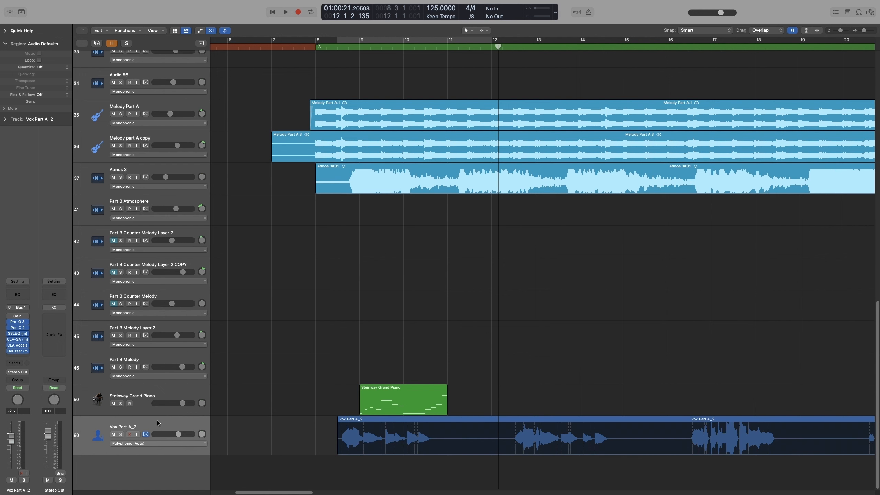
{"action": "left_click", "coordinate": [170, 444]}
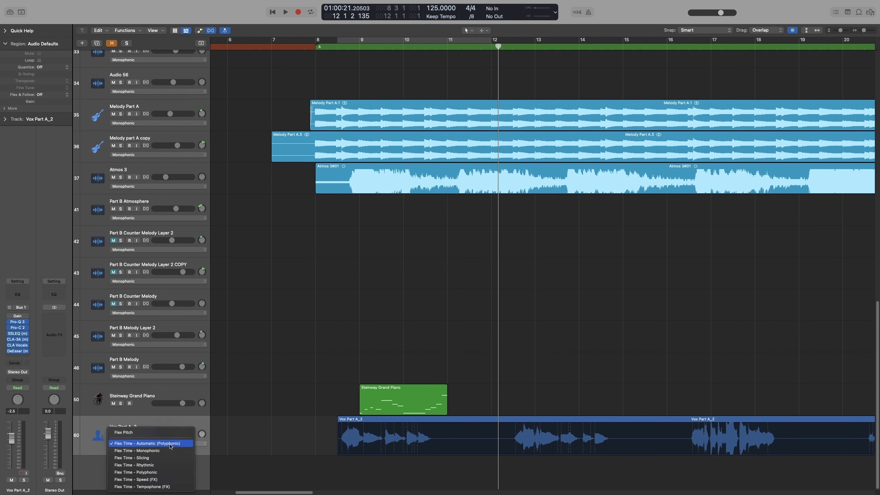
{"action": "left_click", "coordinate": [135, 436]}
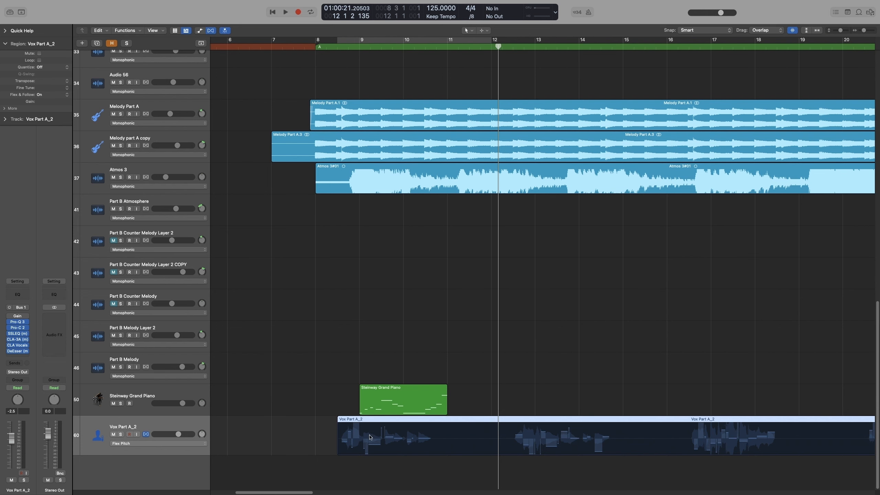
Select all the Flex Pitch notes in the first sung phrase of the Vox Part A_2 region.
{"action": "key", "text": "super+Down"}
{"action": "key", "text": "super+Down"}
{"action": "key", "text": "super+Down"}
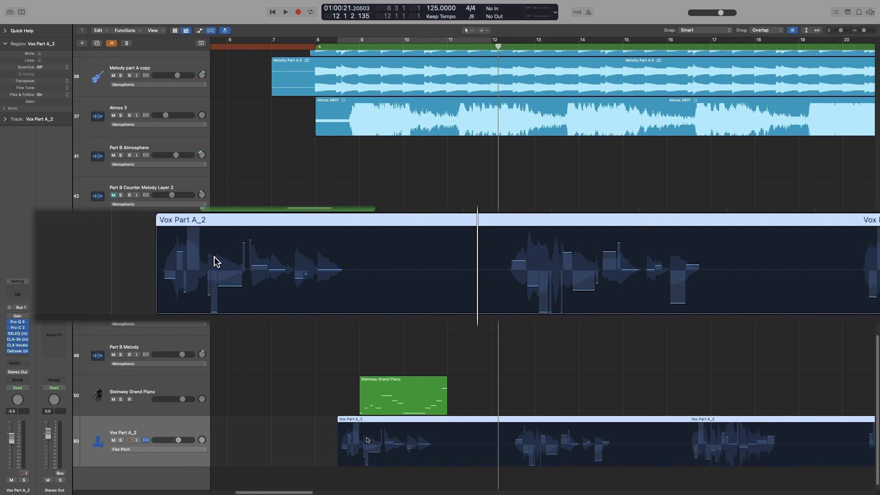
{"action": "key", "text": "super+Right"}
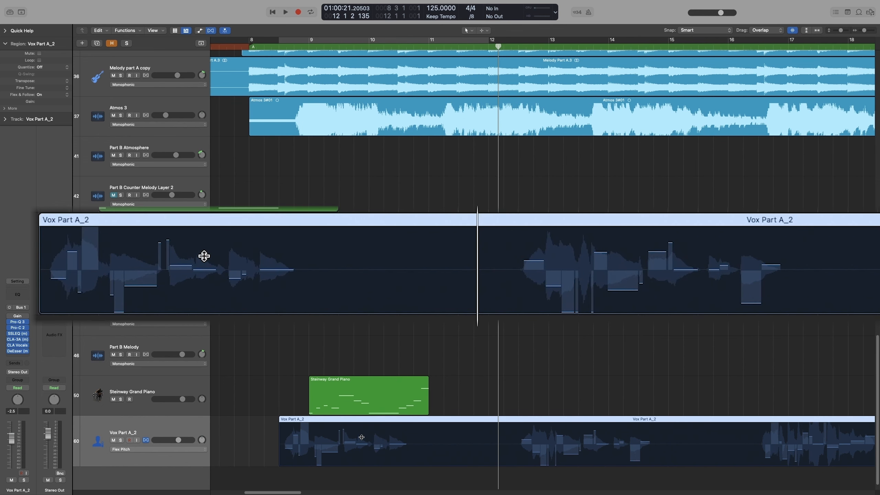
{"action": "key", "text": "super+Right"}
{"action": "scroll", "coordinate": [349, 431], "scroll_direction": "left", "scroll_amount": 5}
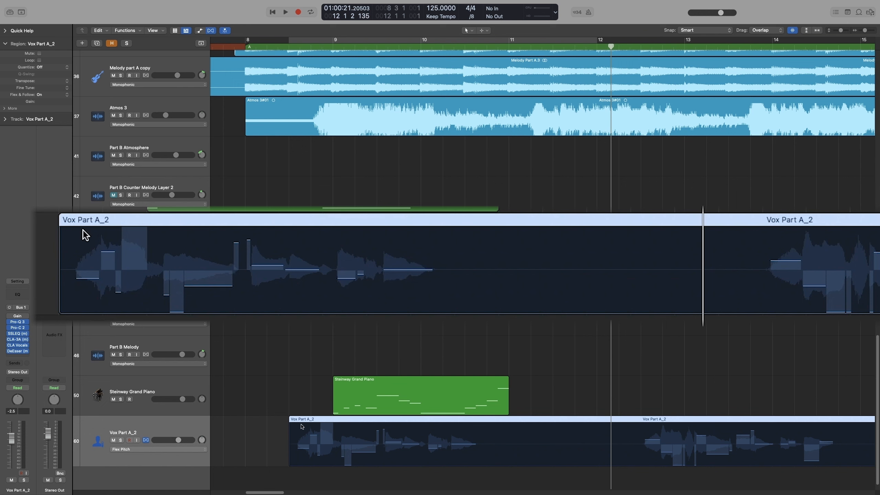
{"action": "left_click_drag", "start_coordinate": [68, 239], "coordinate": [455, 273]}
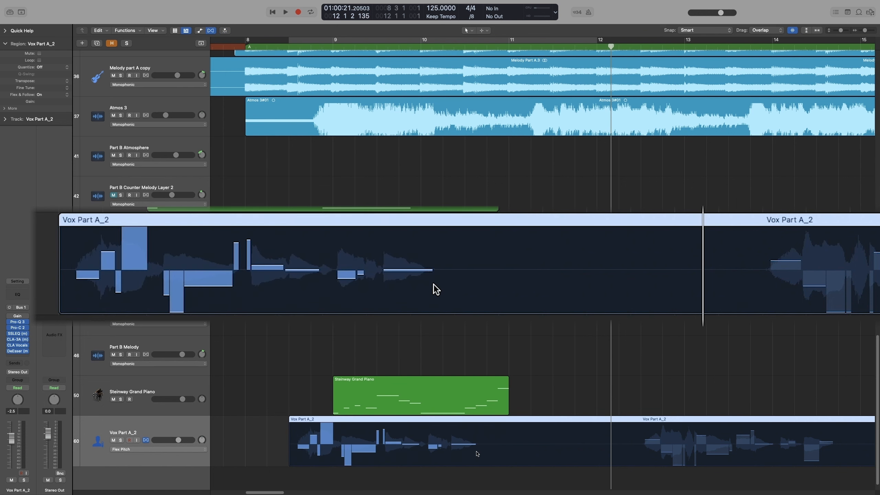
Solo the Vox Part A_2 track and play its first phrase from bar 8.
{"action": "left_click", "coordinate": [269, 46]}
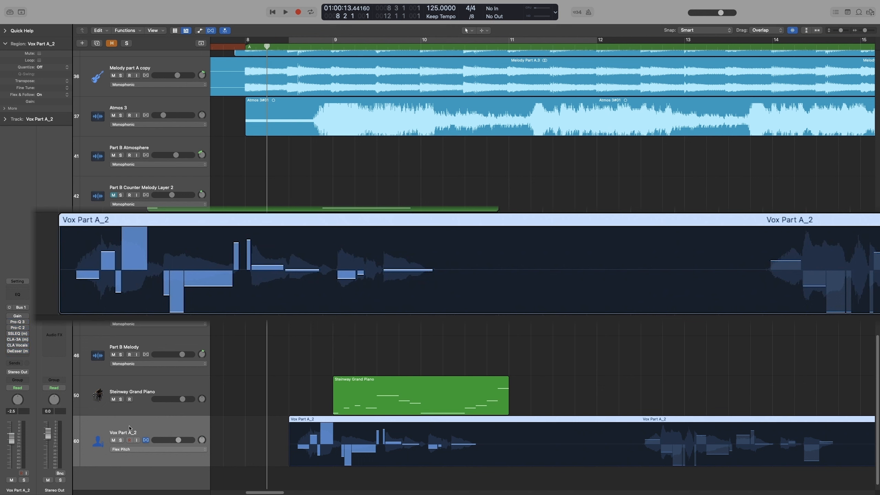
{"action": "key", "text": "s"}
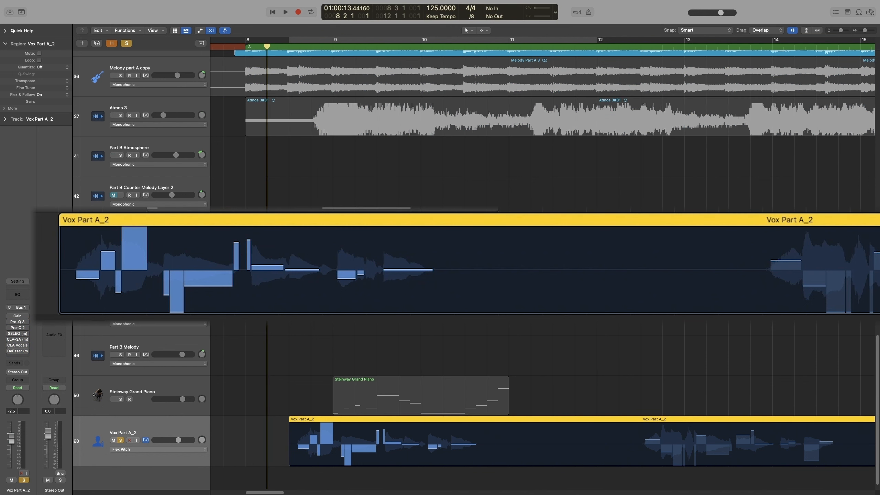
{"action": "key", "text": "space"}
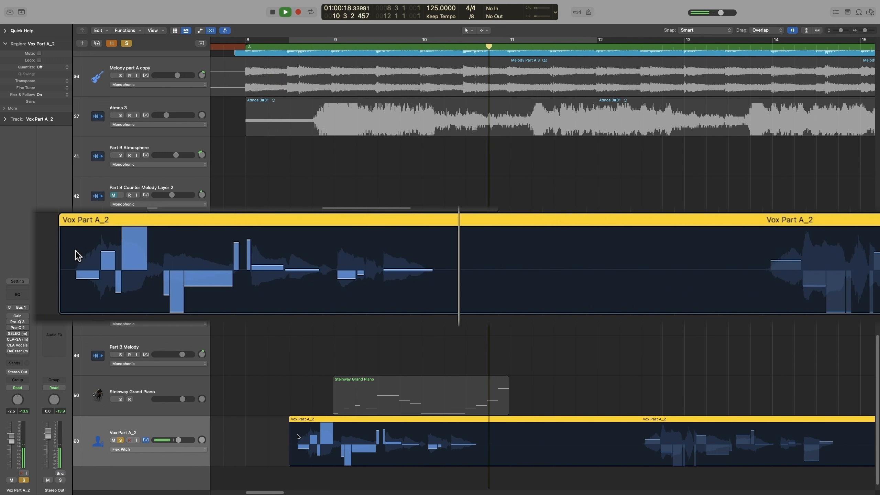
{"action": "key", "text": "space"}
Flatten the pitch deviation of all selected notes in the first vocal phrase to zero.
{"action": "left_click_drag", "start_coordinate": [295, 431], "coordinate": [475, 451]}
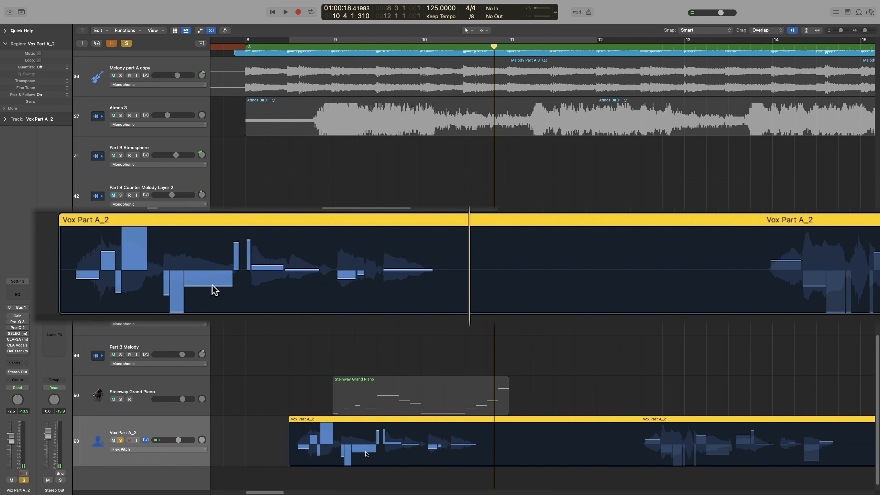
{"action": "left_click", "coordinate": [365, 453]}
{"action": "left_click_drag", "start_coordinate": [468, 291], "coordinate": [42, 287]}
{"action": "left_click_drag", "start_coordinate": [366, 446], "coordinate": [368, 472]}
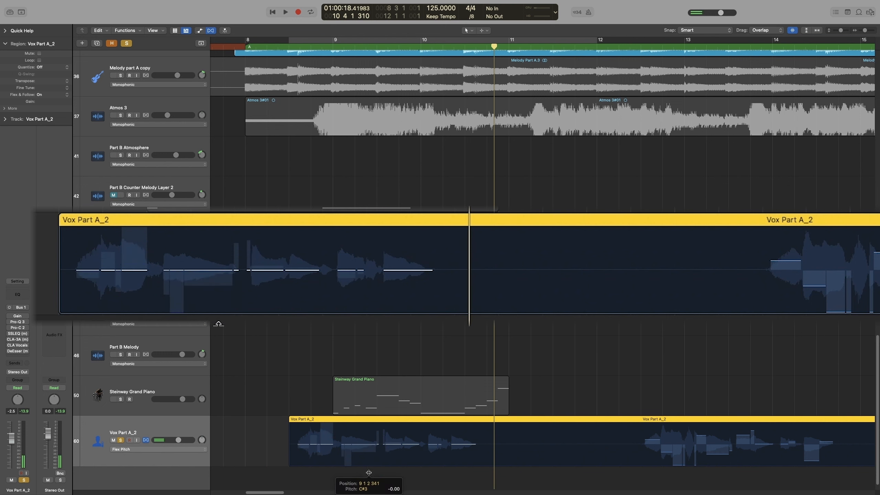
Play back the flattened vocal phrase and undo its pitch correction.
{"action": "left_click", "coordinate": [44, 235]}
{"action": "key", "text": "space"}
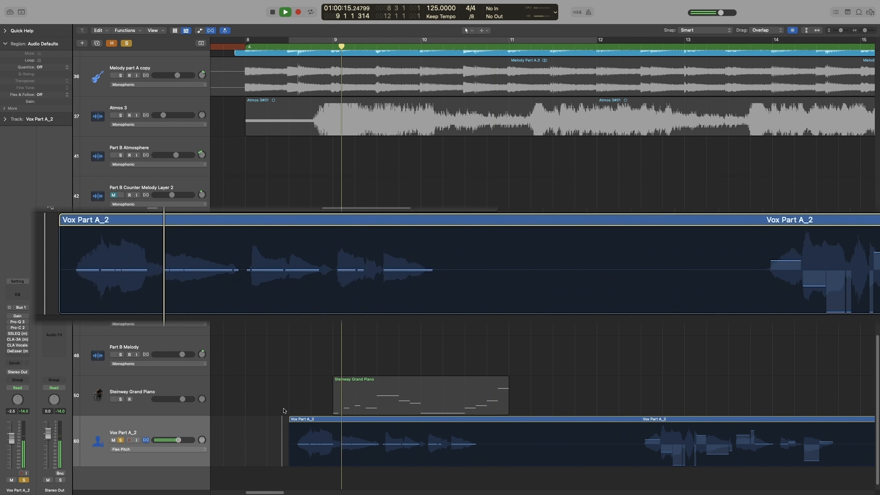
{"action": "key", "text": "space"}
{"action": "key", "text": "space"}
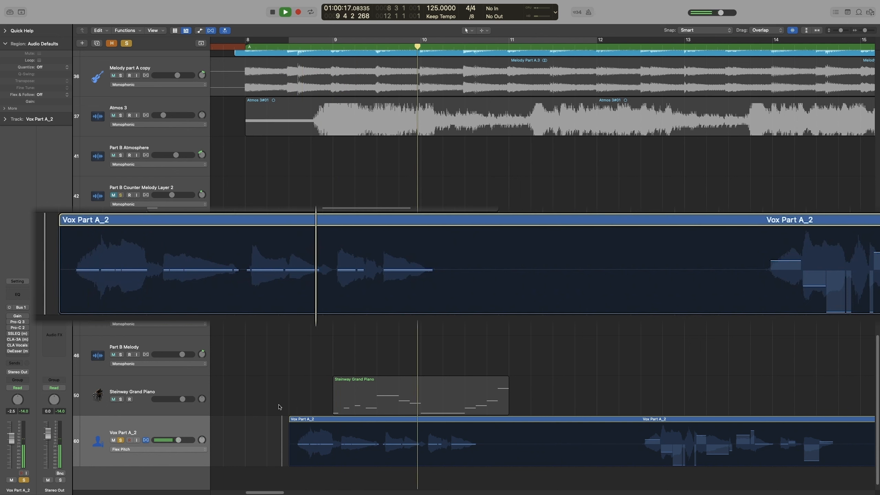
{"action": "key", "text": "space"}
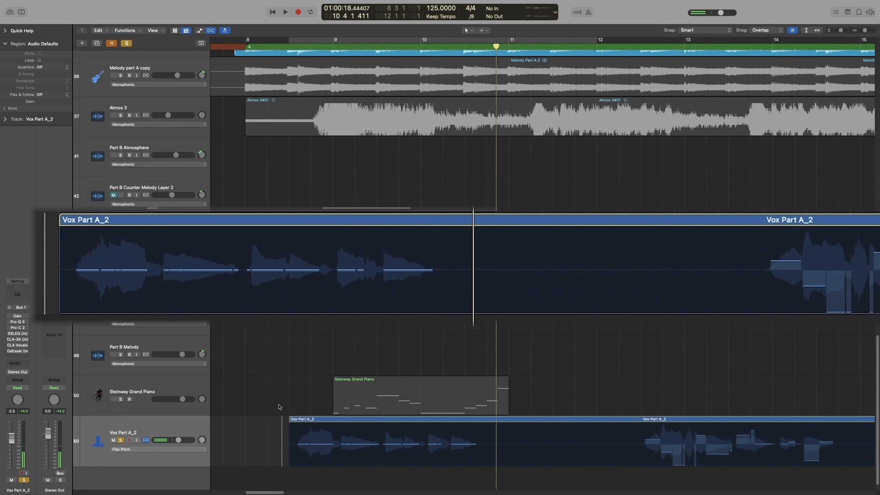
{"action": "left_click", "coordinate": [296, 417]}
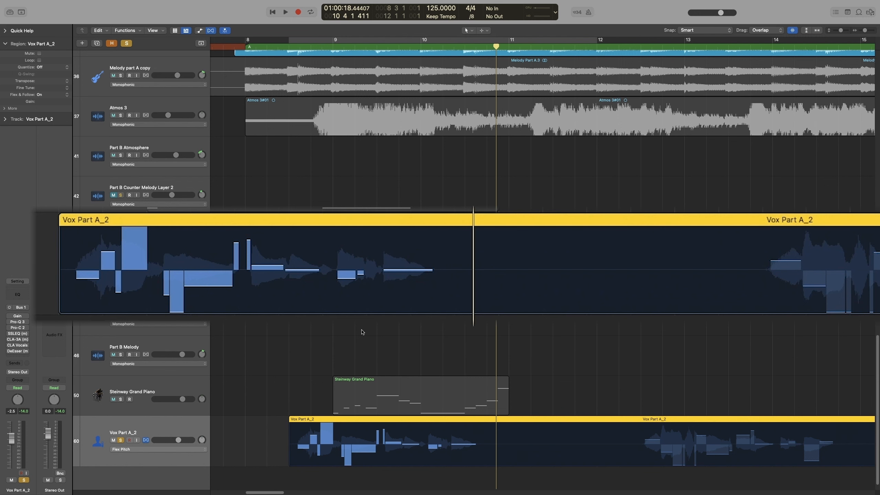
Inspect the Steinway Grand Piano notes in the Piano Roll, close it, and enlarge the tracks to examine the vocal pitch curves.
{"action": "key", "text": "super+Down"}
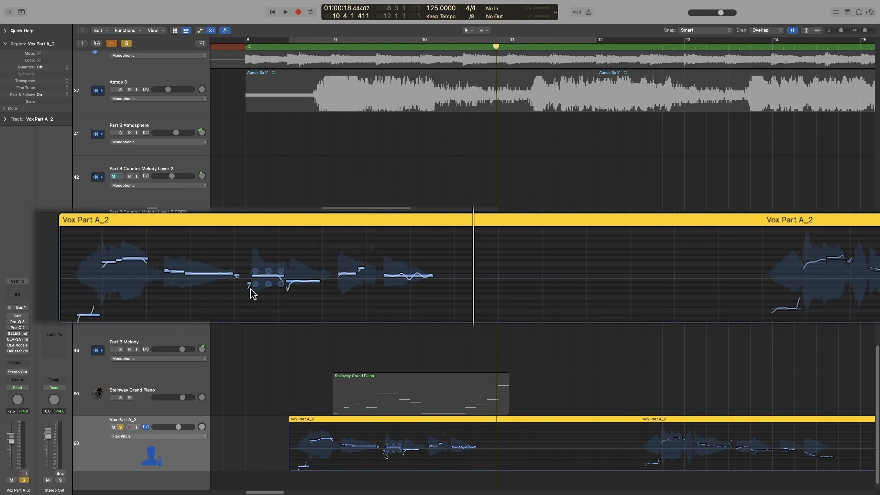
{"action": "double_click", "coordinate": [397, 398]}
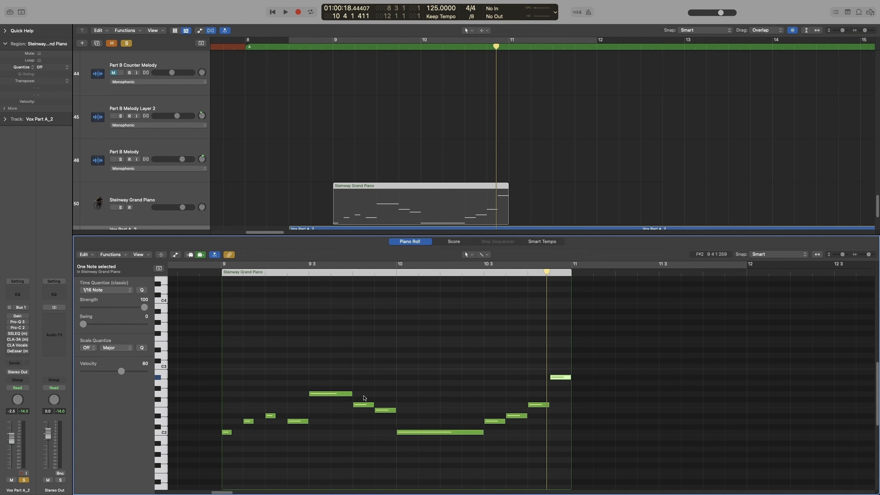
{"action": "key", "text": "e"}
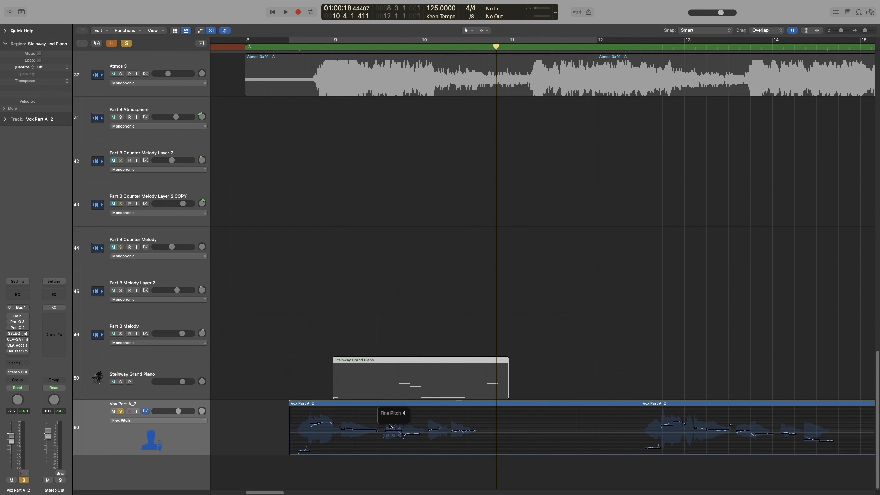
{"action": "key", "text": "super+Down"}
{"action": "scroll", "coordinate": [377, 383], "scroll_direction": "up", "scroll_amount": 5}
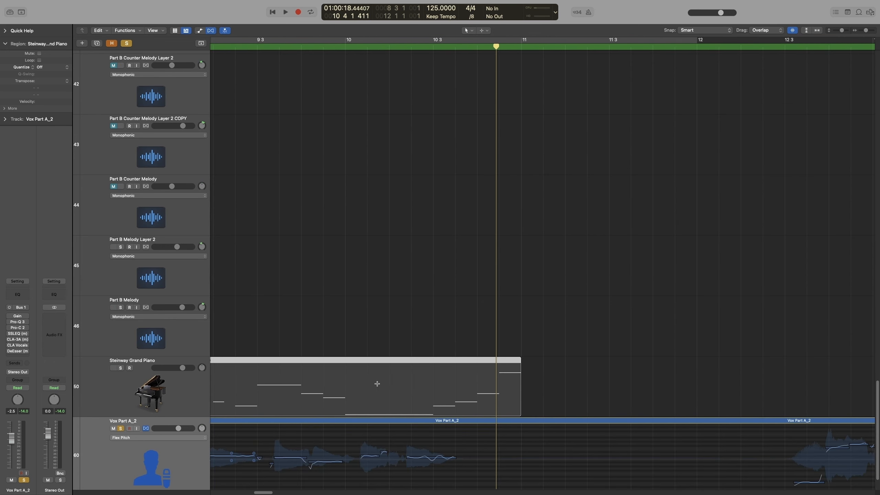
{"action": "key", "text": "super+Down"}
{"action": "scroll", "coordinate": [367, 370], "scroll_direction": "left", "scroll_amount": 10}
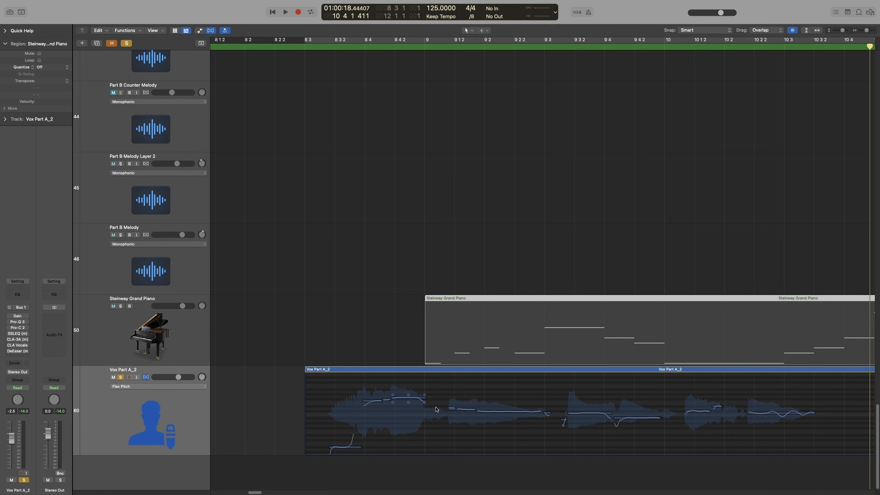
Open the Vox Part A_2 region in the audio track editor and show its notes in Flex Pitch mode.
{"action": "double_click", "coordinate": [505, 386]}
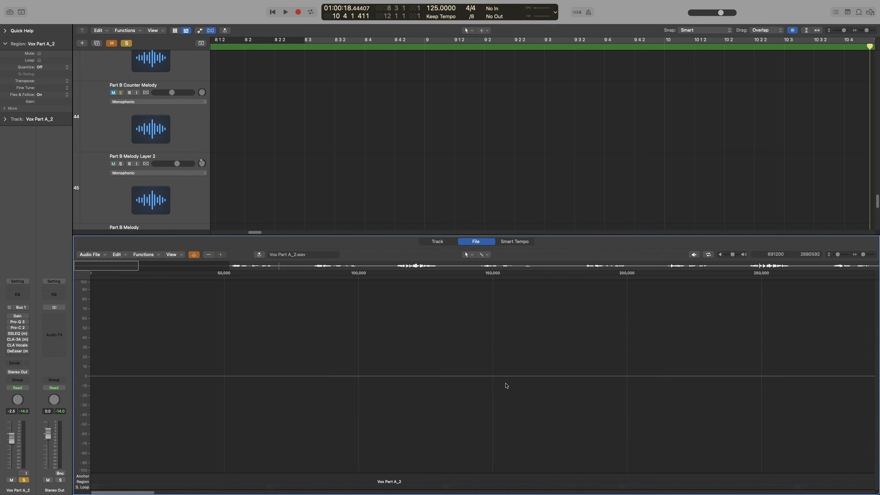
{"action": "left_click", "coordinate": [438, 242]}
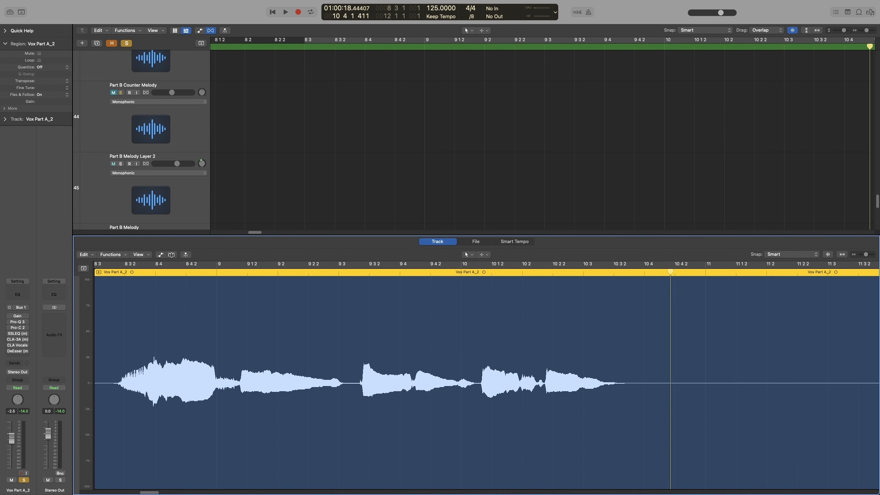
{"action": "left_click", "coordinate": [171, 255]}
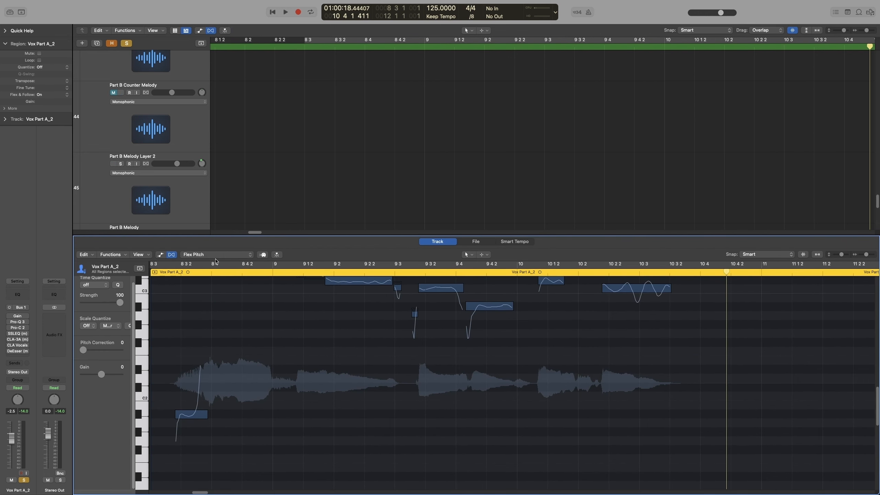
{"action": "scroll", "coordinate": [482, 376], "scroll_direction": "up", "scroll_amount": 5}
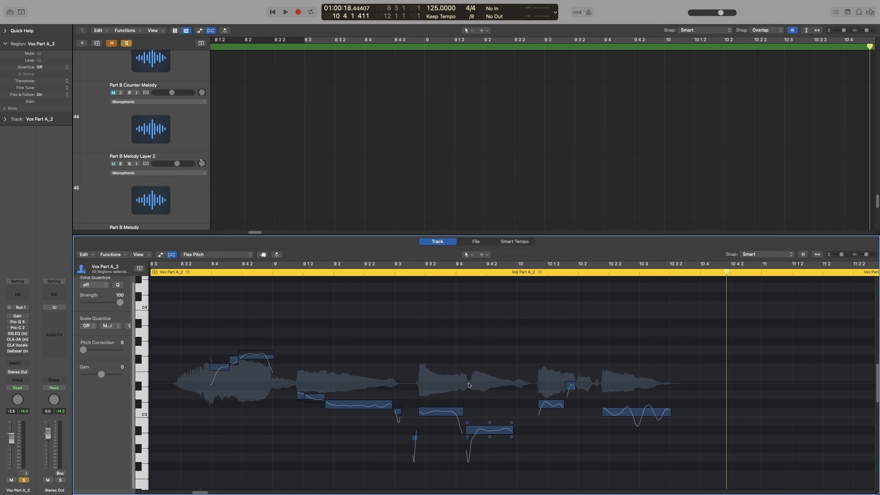
{"action": "scroll", "coordinate": [283, 357], "scroll_direction": "down", "scroll_amount": 1}
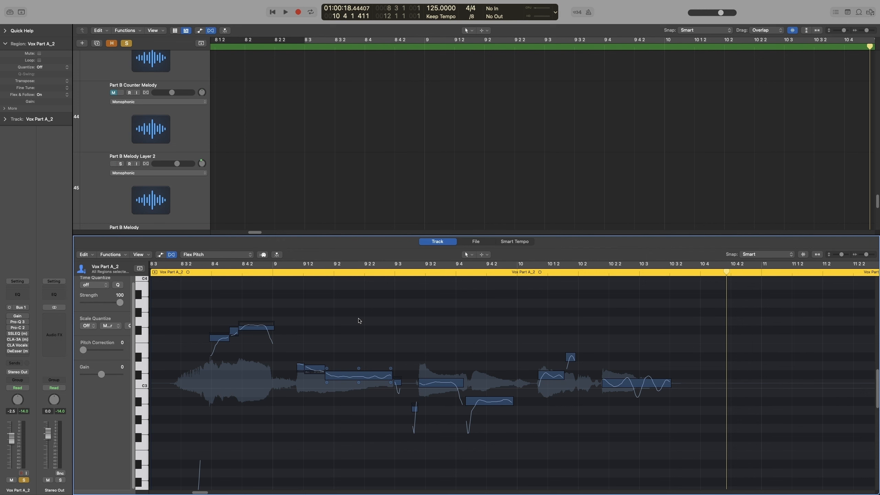
Recolour the Vox Part A_2 region bright yellow-green with the colour palette and close the palette.
{"action": "key", "text": "alt+c"}
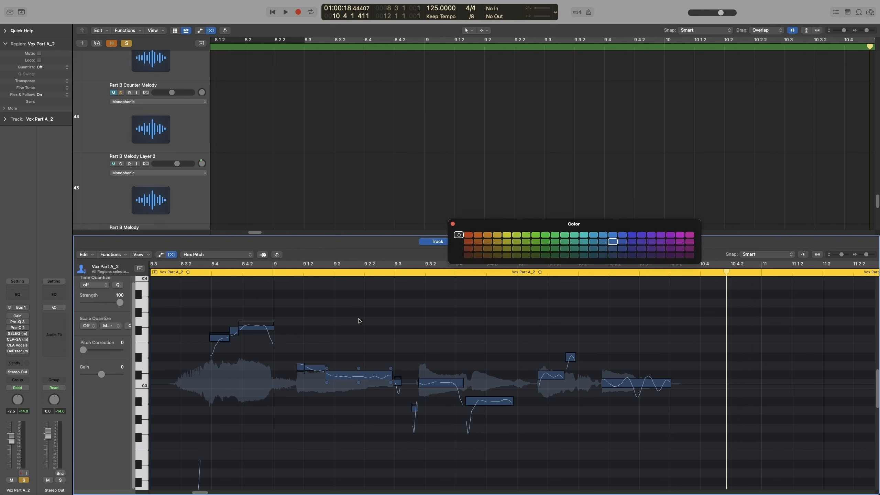
{"action": "left_click", "coordinate": [574, 242]}
{"action": "left_click", "coordinate": [507, 241]}
{"action": "left_click", "coordinate": [526, 242]}
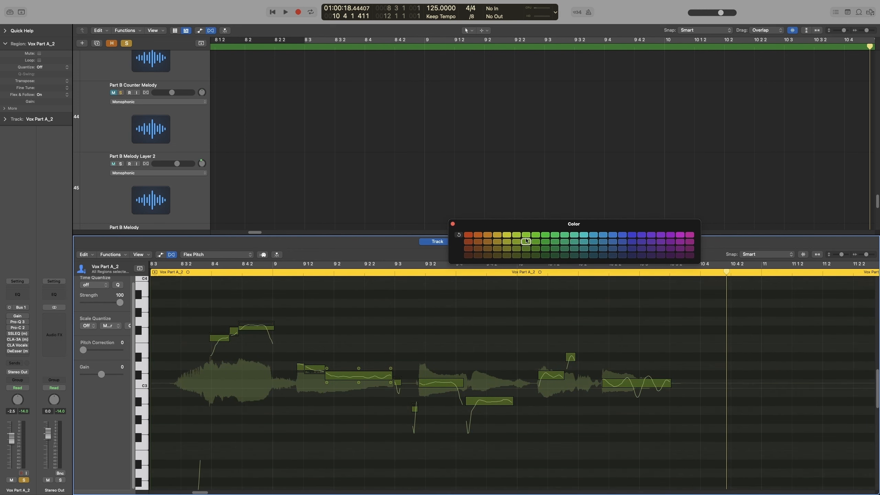
{"action": "left_click", "coordinate": [526, 235]}
{"action": "left_click", "coordinate": [517, 236]}
{"action": "left_click", "coordinate": [507, 235]}
{"action": "left_click", "coordinate": [516, 236]}
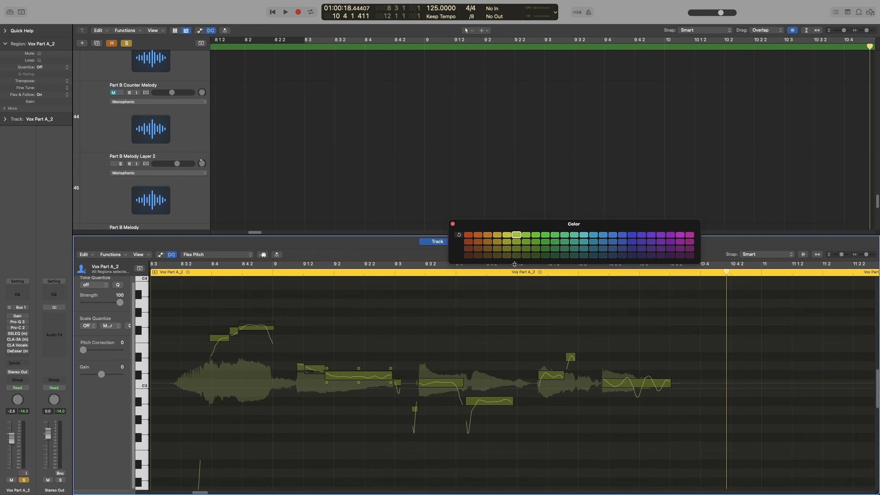
{"action": "left_click", "coordinate": [526, 234]}
{"action": "left_click", "coordinate": [452, 223]}
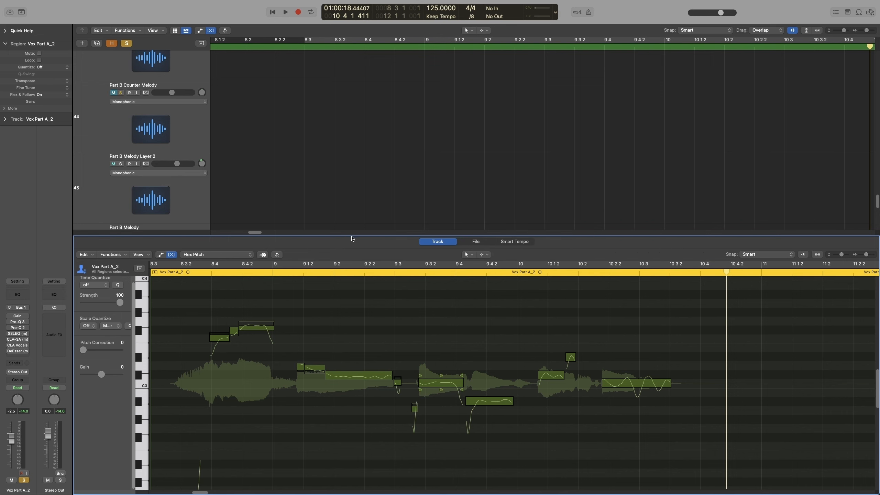
Enlarge the audio track editor so the whole first vocal phrase, including its lowest note, can be seen.
{"action": "left_click_drag", "start_coordinate": [352, 237], "coordinate": [358, 145]}
{"action": "scroll", "coordinate": [376, 326], "scroll_direction": "down", "scroll_amount": 6}
{"action": "scroll", "coordinate": [376, 327], "scroll_direction": "left", "scroll_amount": 2}
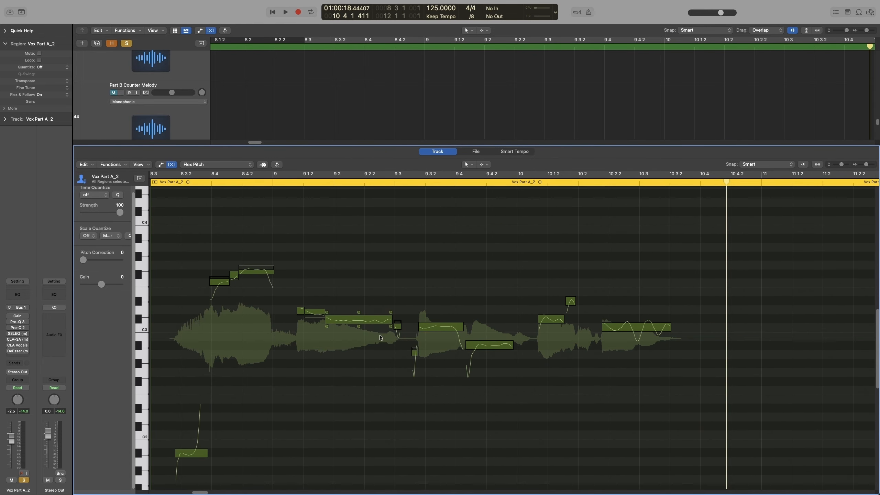
{"action": "scroll", "coordinate": [328, 383], "scroll_direction": "left", "scroll_amount": 1}
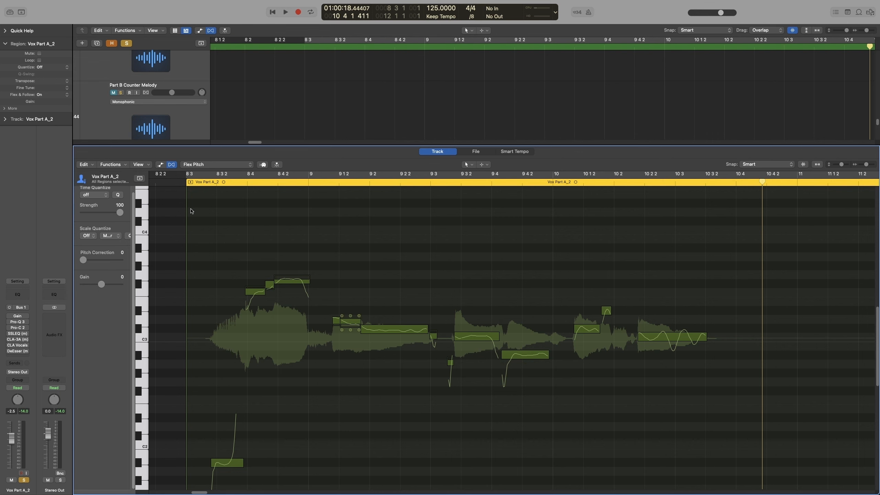
Play the opening of the vocal phrase from the start of the Vox Part A_2 region and stop playback.
{"action": "left_click", "coordinate": [193, 182]}
{"action": "key", "text": "space"}
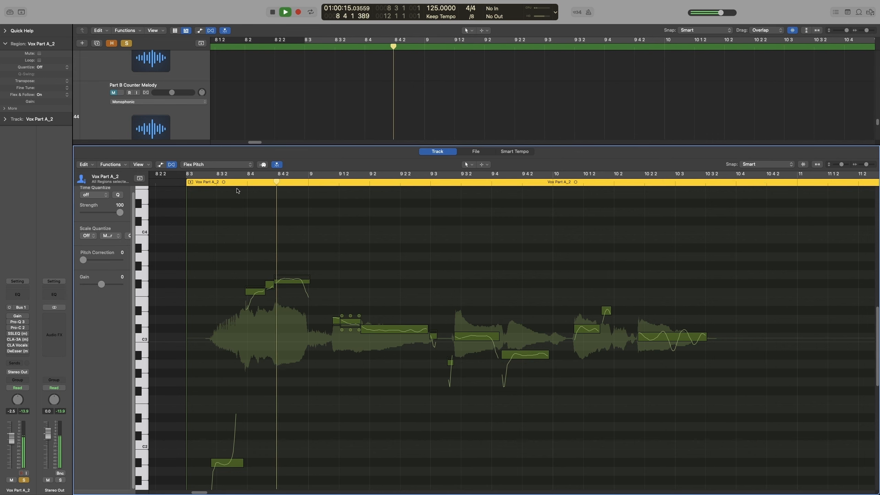
{"action": "key", "text": "space"}
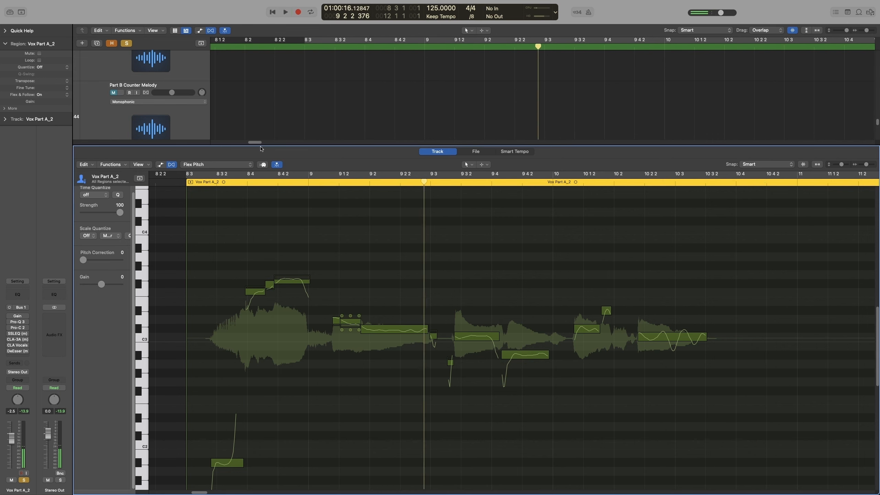
Play the vocal twice from the notes at bar 9 and stop playback.
{"action": "left_click", "coordinate": [307, 182]}
{"action": "key", "text": "space"}
{"action": "left_click", "coordinate": [307, 182]}
{"action": "key", "text": "space"}
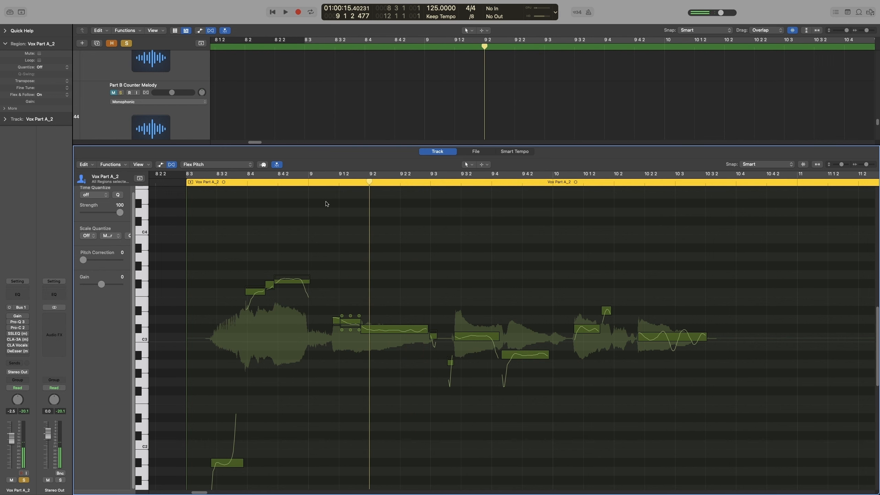
Play the vocal from bar 10, loop a short cycle range at its start, and turn the cycle off.
{"action": "left_click", "coordinate": [551, 181]}
{"action": "key", "text": "space"}
{"action": "key", "text": "space"}
{"action": "left_click_drag", "start_coordinate": [553, 176], "coordinate": [572, 179]}
{"action": "key", "text": "space"}
{"action": "key", "text": "space"}
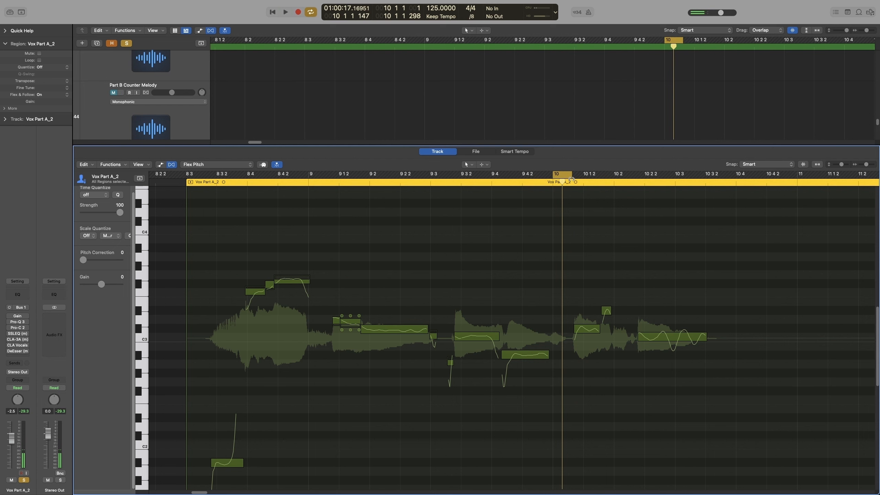
{"action": "left_click", "coordinate": [571, 179]}
Play the end of the phrase from about 10 2 twice to hear its final note.
{"action": "left_click", "coordinate": [613, 181]}
{"action": "key", "text": "space"}
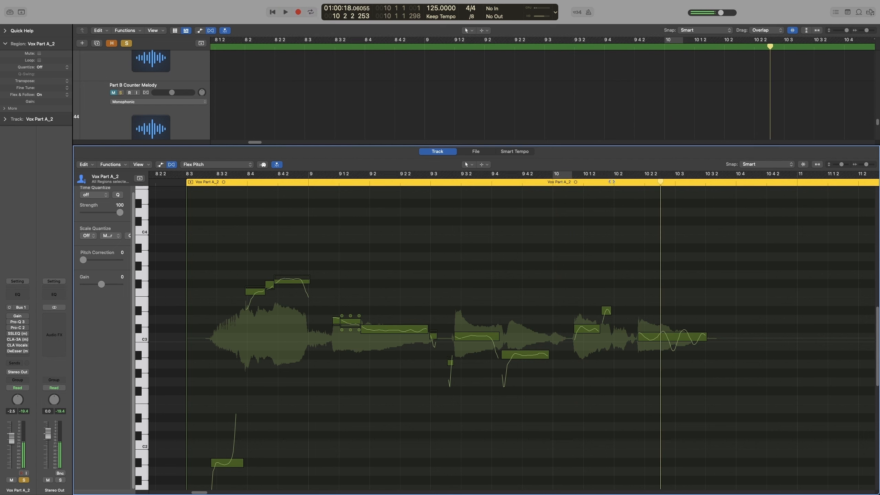
{"action": "left_click", "coordinate": [613, 181]}
{"action": "key", "text": "space"}
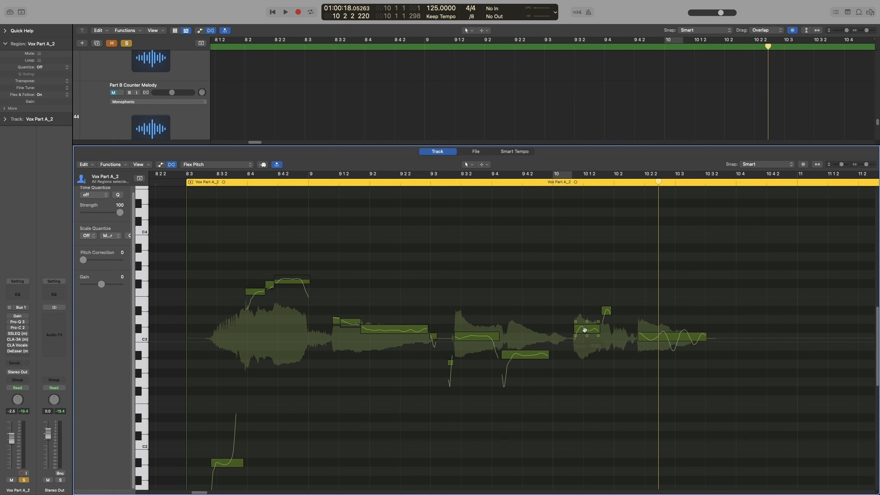
Delete the note just after bar 10 and redraw it just below C3 with the Pencil Tool assigned as secondary tool.
{"action": "left_click", "coordinate": [583, 329]}
{"action": "key", "text": "Delete"}
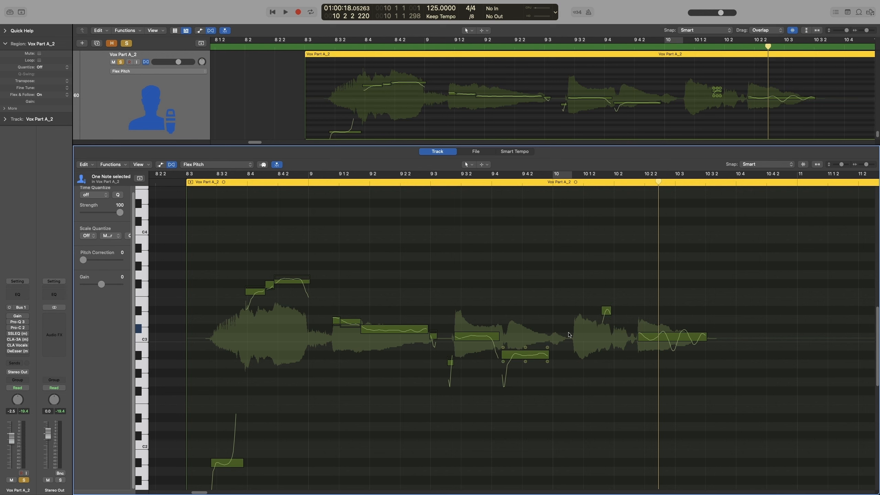
{"action": "left_click", "coordinate": [483, 166]}
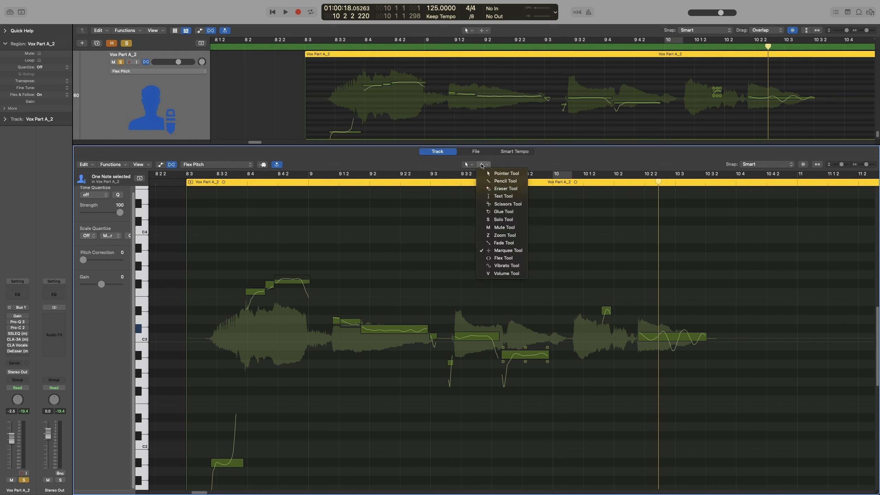
{"action": "left_click", "coordinate": [500, 180]}
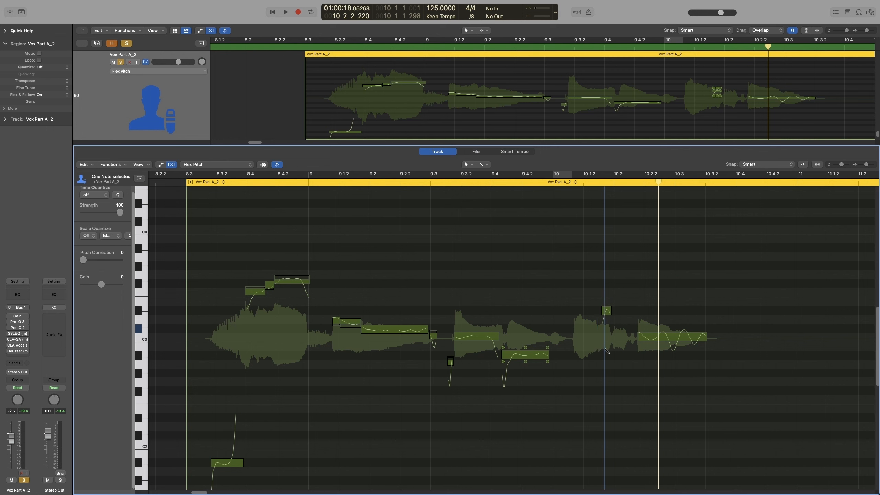
{"action": "left_click", "coordinate": [574, 350]}
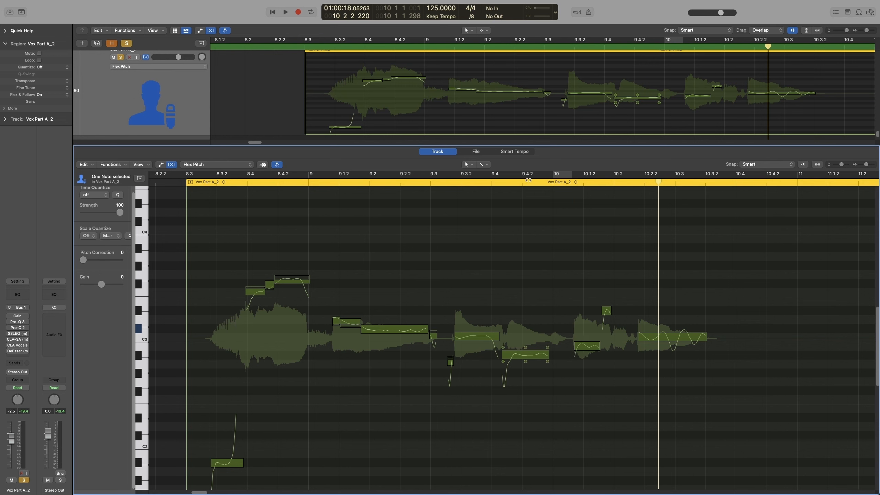
Play the phrase around the redrawn note, starting from about 9 3 and again from 9 4 2.
{"action": "double_click", "coordinate": [449, 184]}
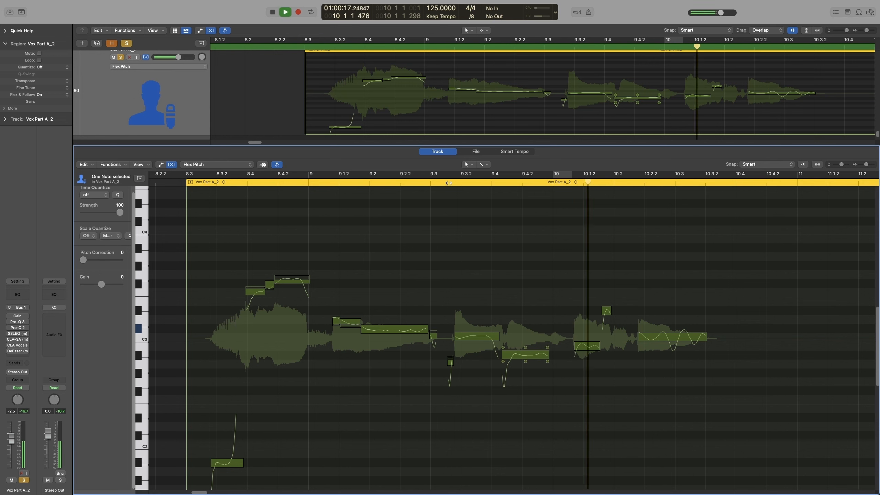
{"action": "double_click", "coordinate": [528, 183]}
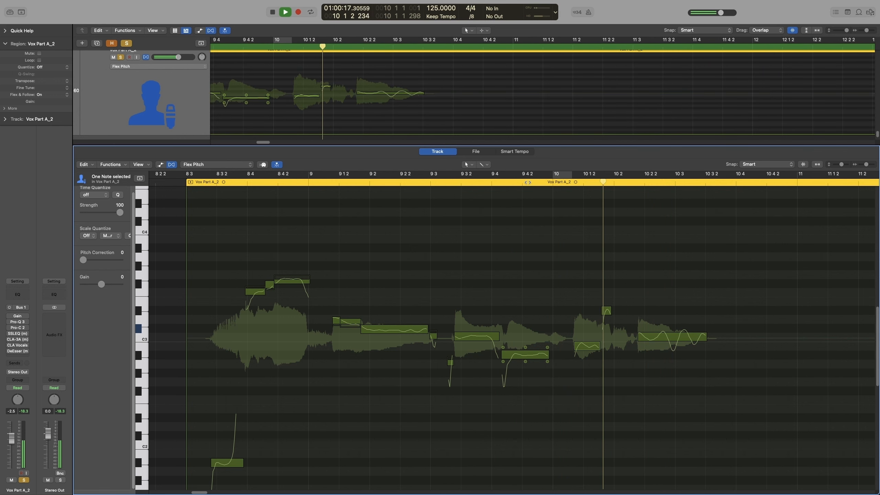
{"action": "key", "text": "space"}
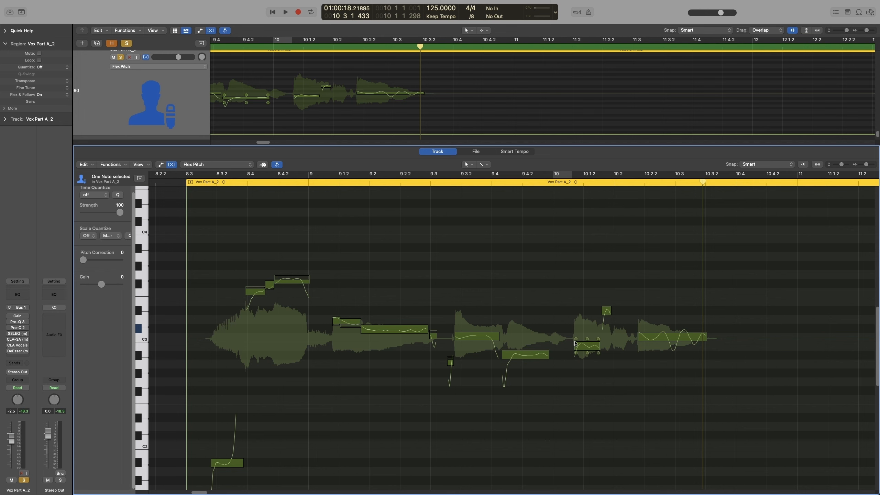
Set the redrawn note just after bar 10 to its original pitch and play the phrase from about 9 3 2.
{"action": "left_click", "coordinate": [586, 345]}
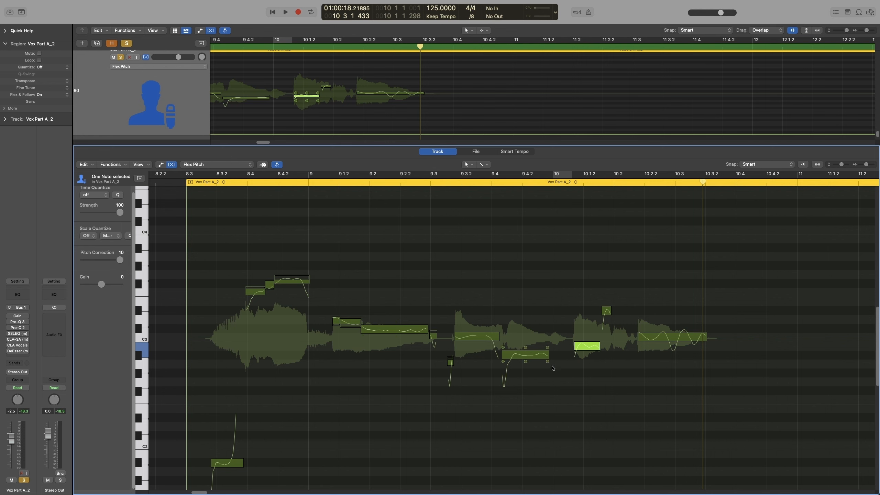
{"action": "right_click", "coordinate": [582, 347]}
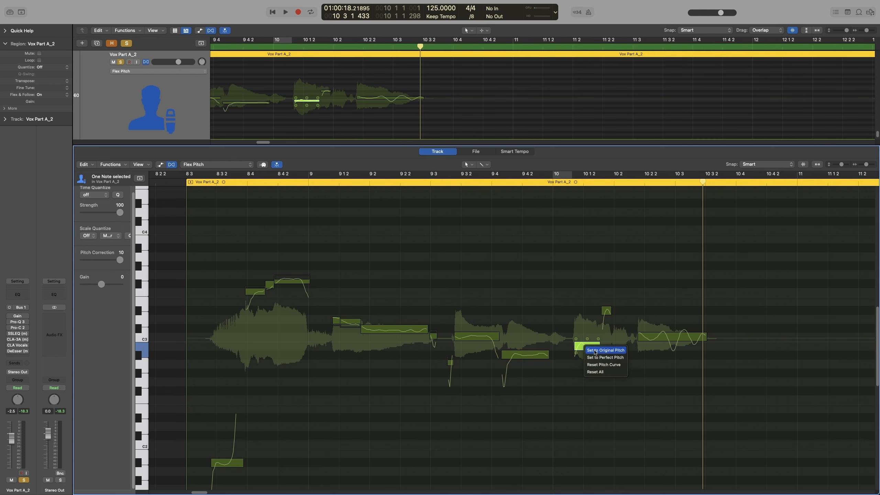
{"action": "left_click", "coordinate": [596, 350]}
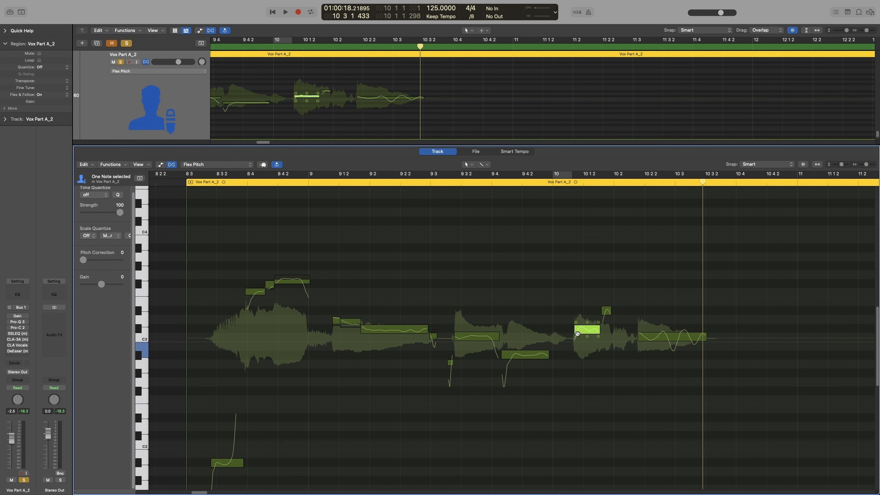
{"action": "left_click", "coordinate": [476, 182]}
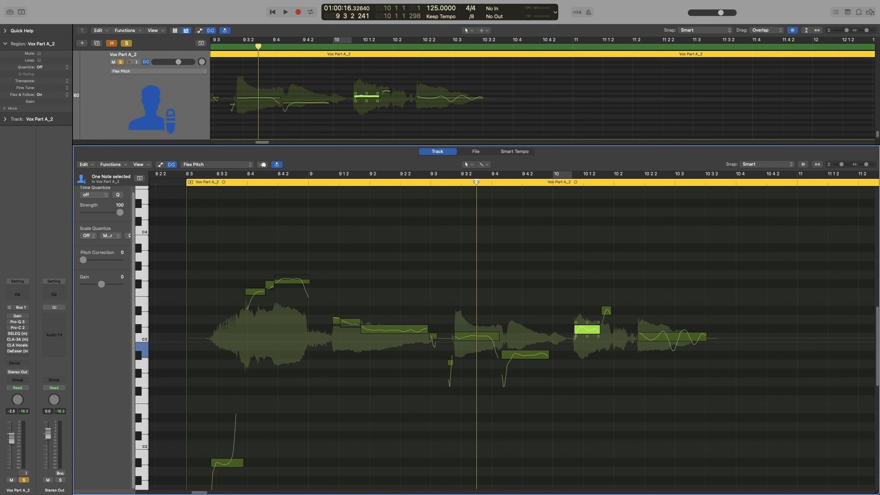
{"action": "key", "text": "space"}
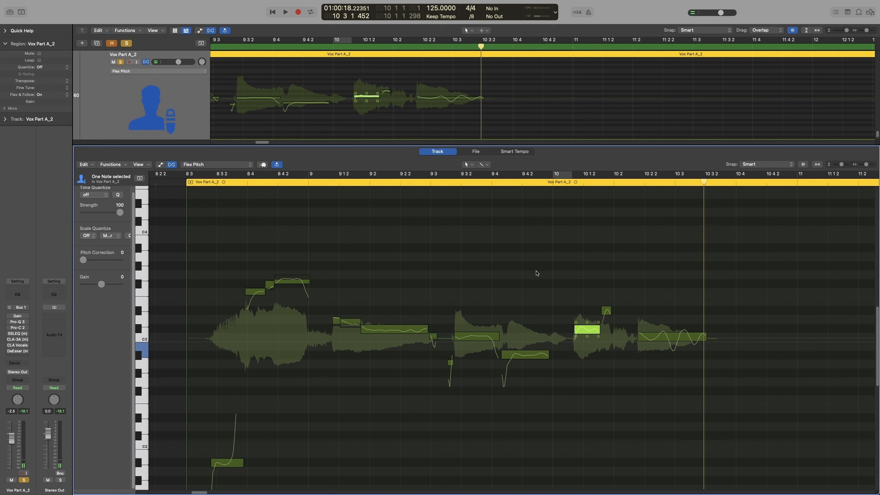
Delete the selected note just after bar 10 and compare by undoing, redoing and undoing the deletion.
{"action": "mouse_move", "coordinate": [529, 350]}
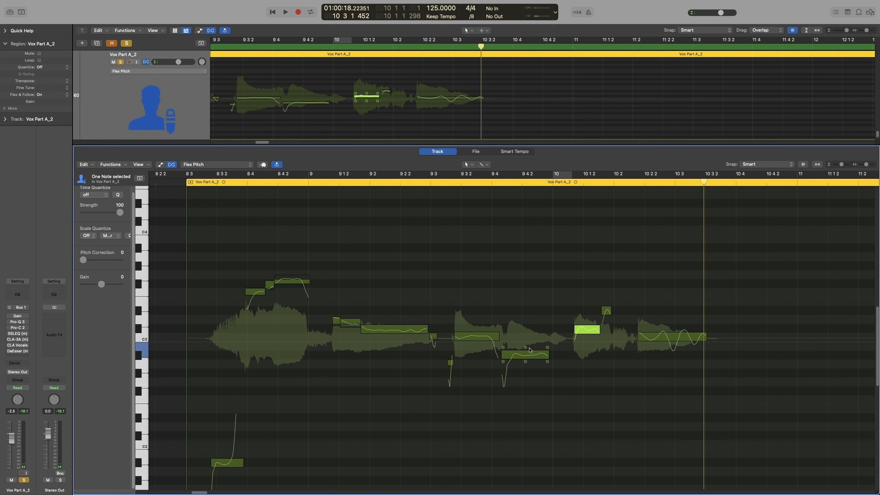
{"action": "left_click", "coordinate": [581, 330]}
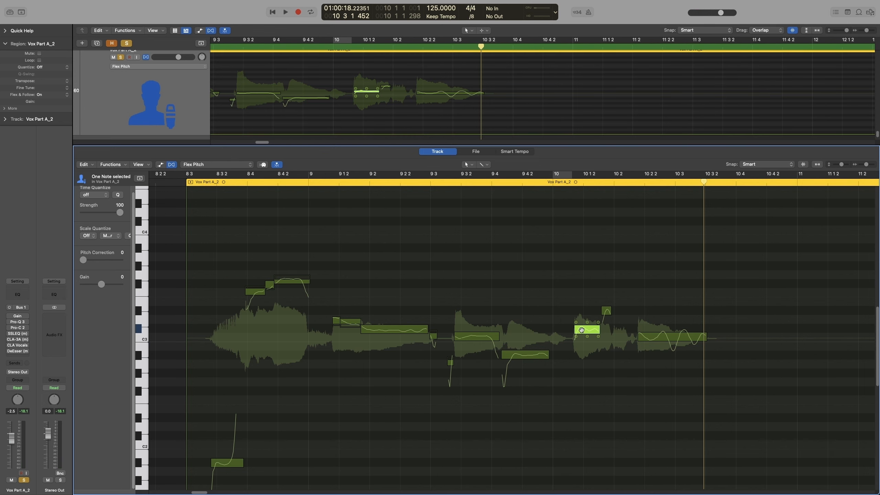
{"action": "key", "text": "Delete"}
{"action": "key", "text": "super+z"}
{"action": "key", "text": "super+shift+z"}
{"action": "key", "text": "super+z"}
Go to the region's last phrase at bars 37 to 39 and play its ending from about 38 3 2.
{"action": "scroll", "coordinate": [513, 285], "scroll_direction": "down", "scroll_amount": 5}
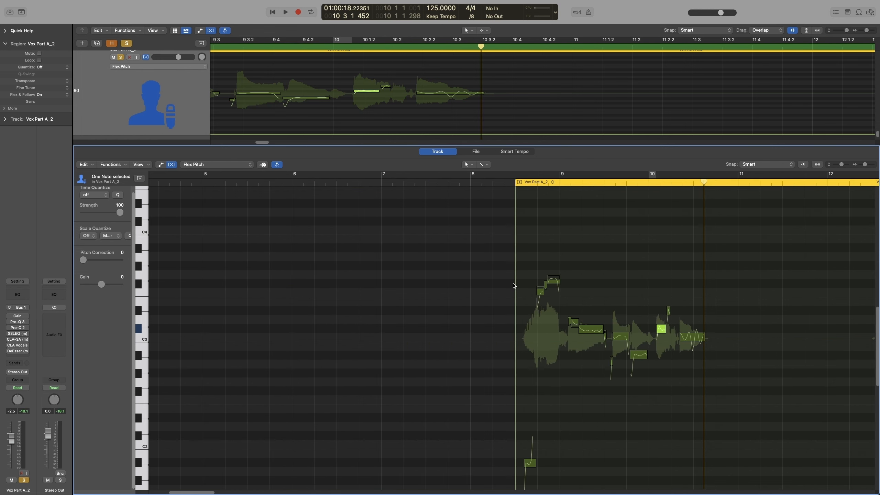
{"action": "scroll", "coordinate": [516, 291], "scroll_direction": "right", "scroll_amount": 3}
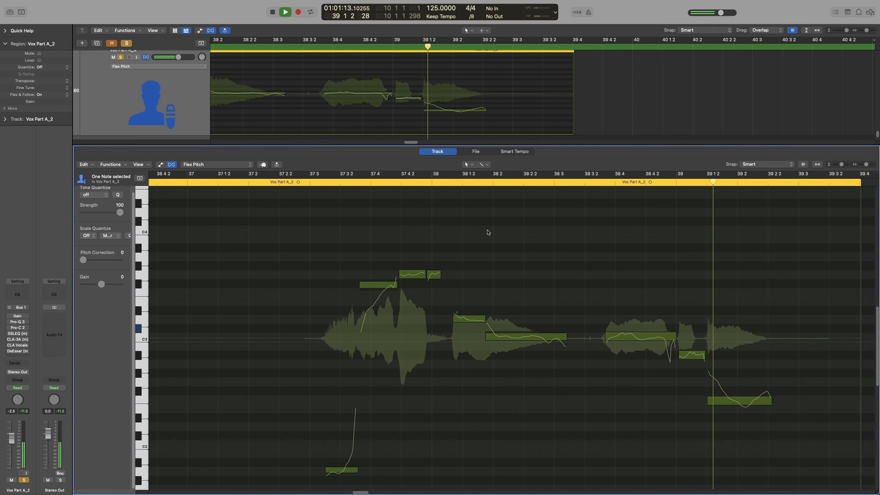
{"action": "key", "text": "space"}
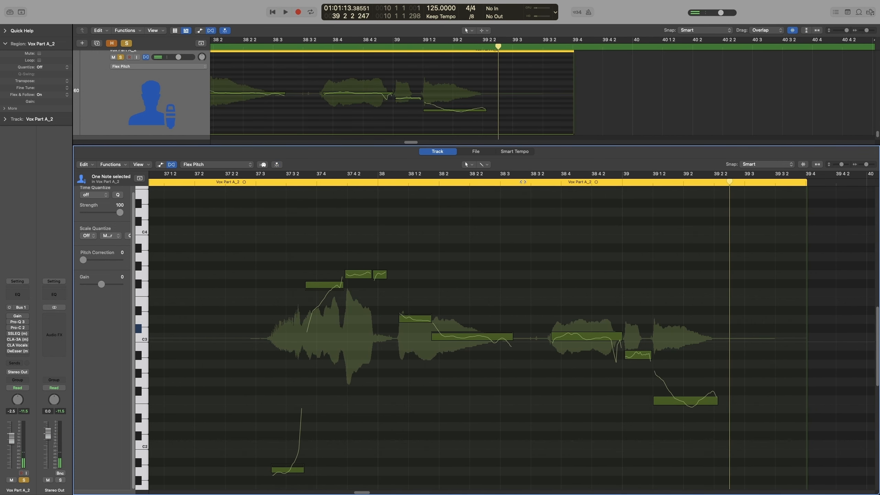
{"action": "left_click", "coordinate": [523, 181]}
{"action": "key", "text": "space"}
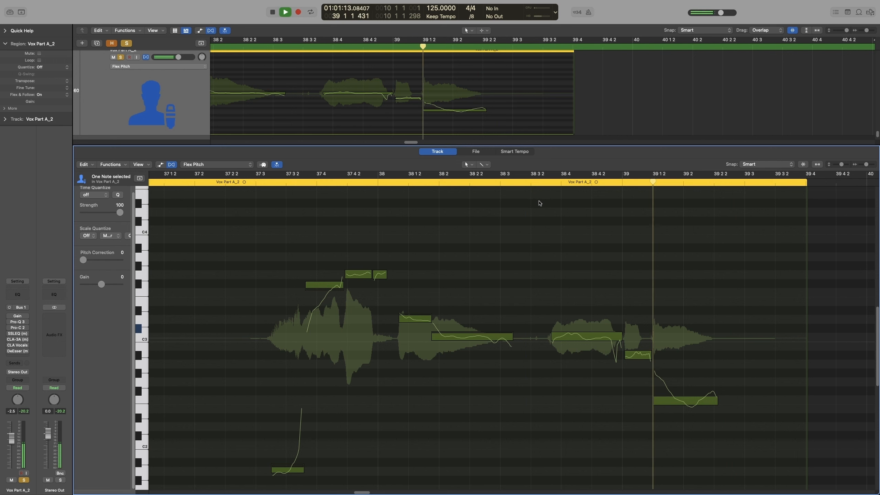
{"action": "key", "text": "space"}
{"action": "left_click", "coordinate": [545, 184]}
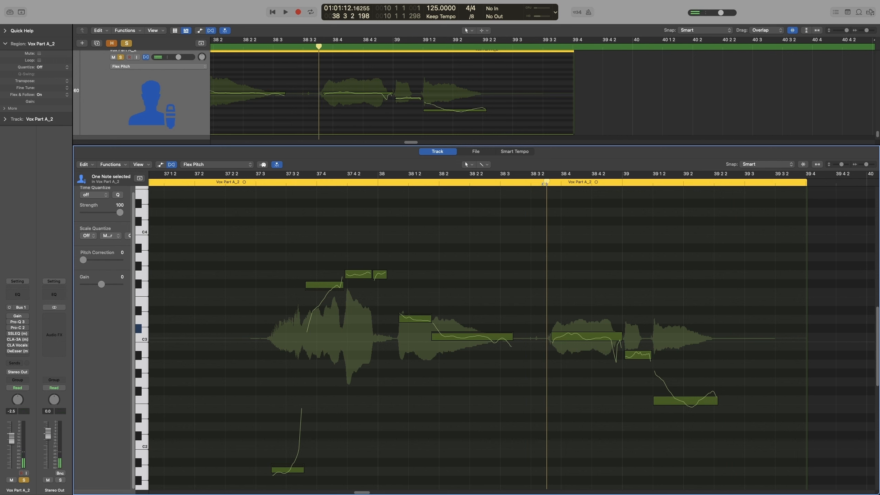
{"action": "key", "text": "space"}
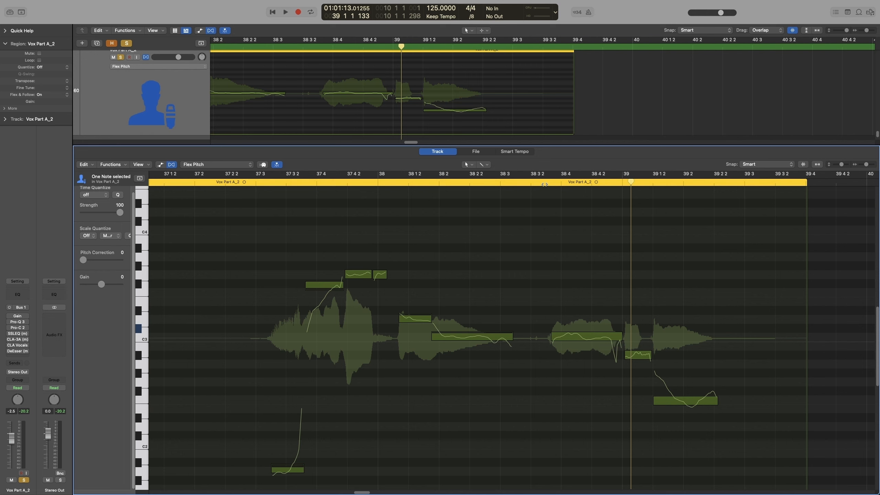
Audition the long note before bar 39 repeatedly, starting from 38 3 2 and from about 38 4.
{"action": "mouse_move", "coordinate": [558, 337]}
{"action": "left_click", "coordinate": [541, 183]}
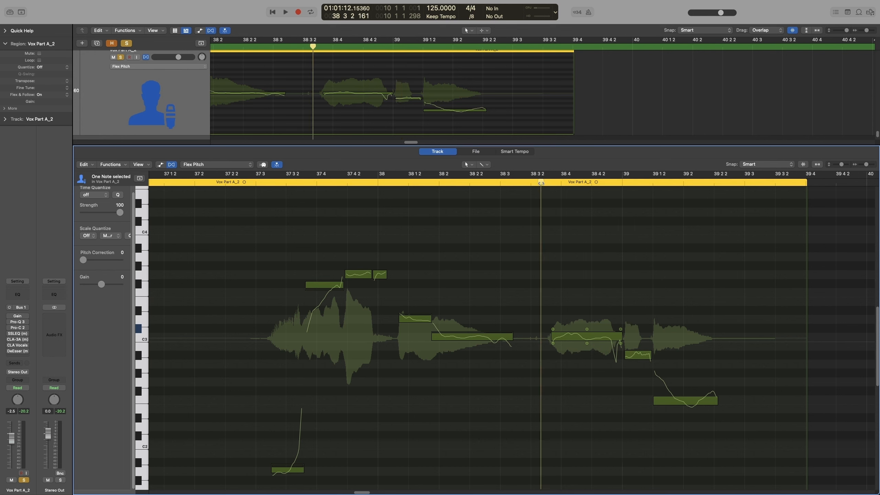
{"action": "key", "text": "space"}
{"action": "left_click", "coordinate": [560, 182]}
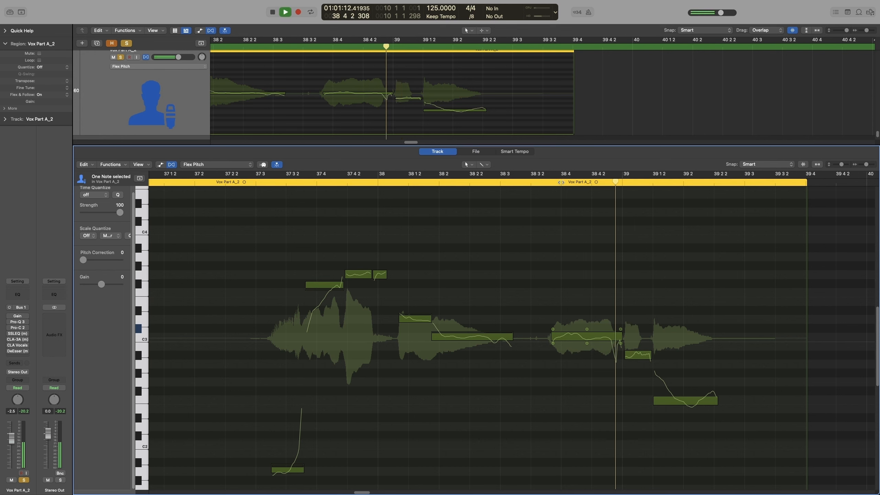
{"action": "left_click", "coordinate": [560, 182]}
{"action": "left_click", "coordinate": [561, 182]}
{"action": "left_click", "coordinate": [560, 182]}
{"action": "left_click", "coordinate": [560, 182]}
{"action": "key", "text": "space"}
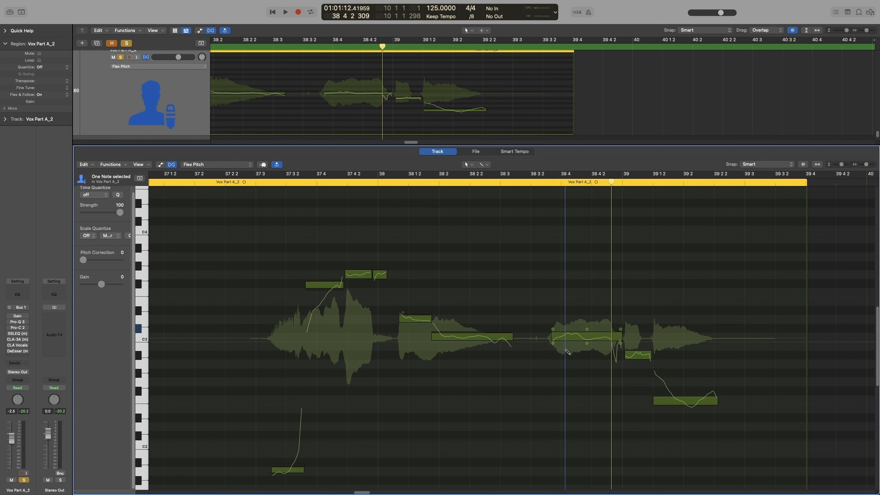
Split the long C3 note at about 38 4 by drawing a lower note with the Pencil Tool, and play it.
{"action": "left_click", "coordinate": [568, 352]}
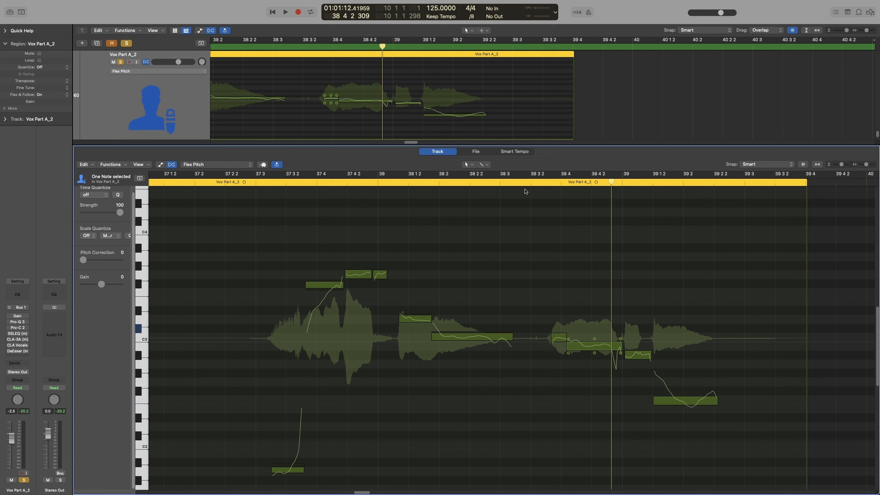
{"action": "left_click", "coordinate": [530, 182]}
{"action": "key", "text": "space"}
{"action": "key", "text": "space"}
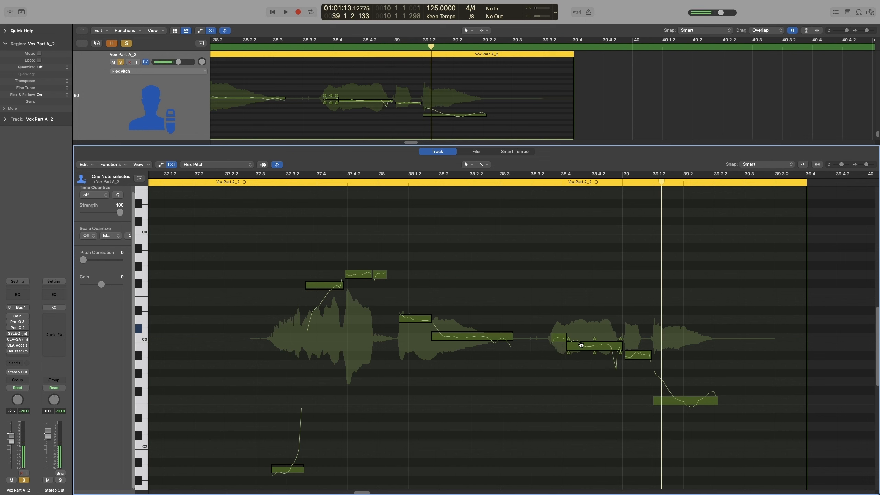
Try the drawn note at its original pitch by playing the phrase, and undo both the pitch reset and the split.
{"action": "right_click", "coordinate": [581, 344]}
{"action": "left_click", "coordinate": [595, 347]}
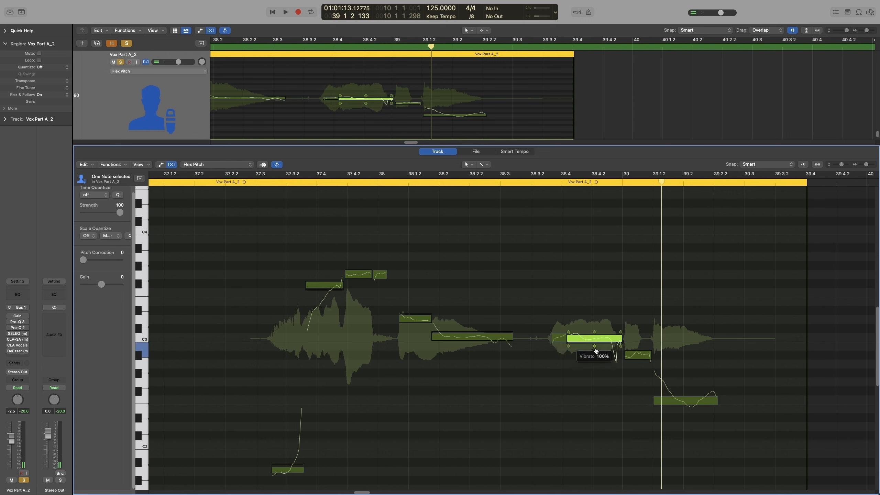
{"action": "left_click", "coordinate": [530, 182]}
{"action": "key", "text": "space"}
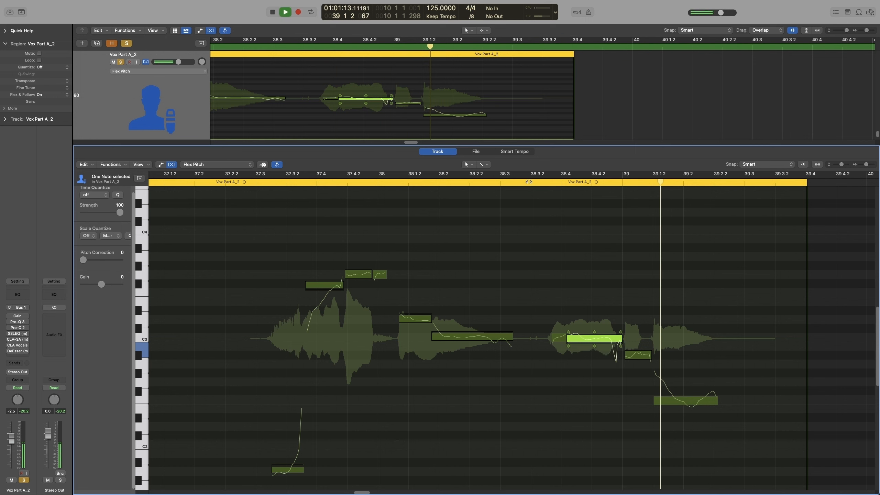
{"action": "key", "text": "space"}
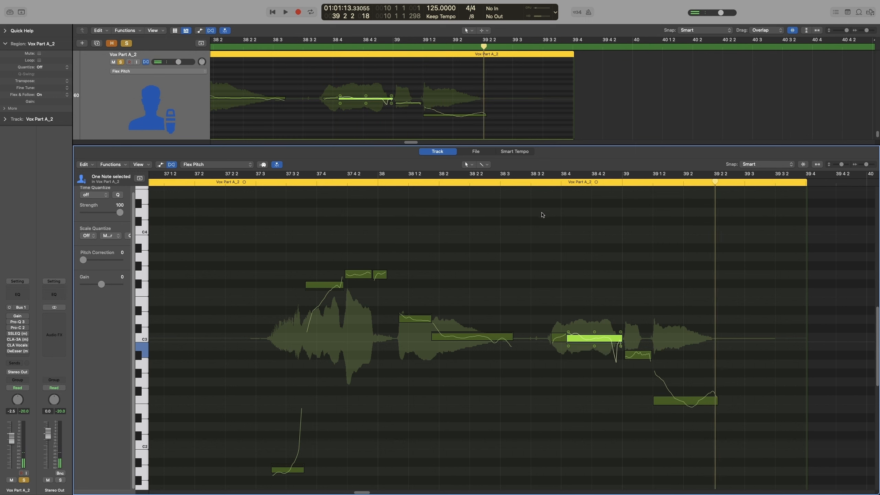
{"action": "key", "text": "super+z"}
{"action": "key", "text": "super+z"}
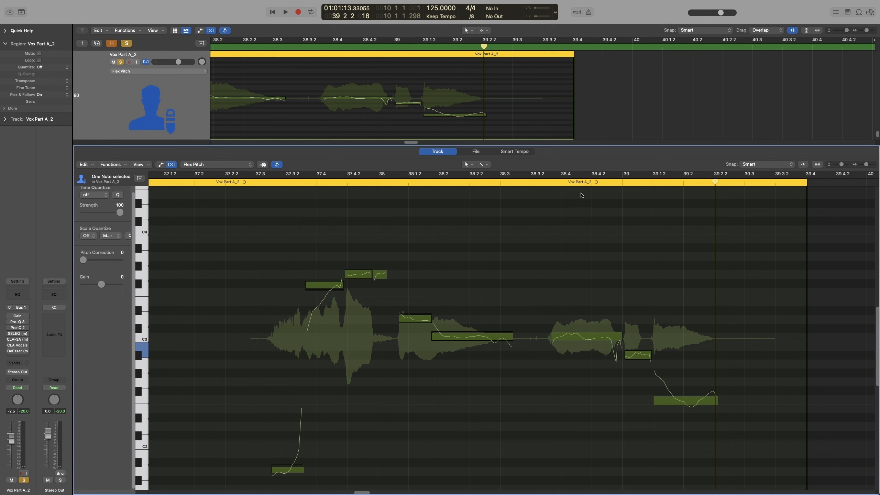
Split the long C3 note before bar 39 at 38 4 with the Scissors Tool, and play the phrase from about 38 3.
{"action": "left_click", "coordinate": [486, 167]}
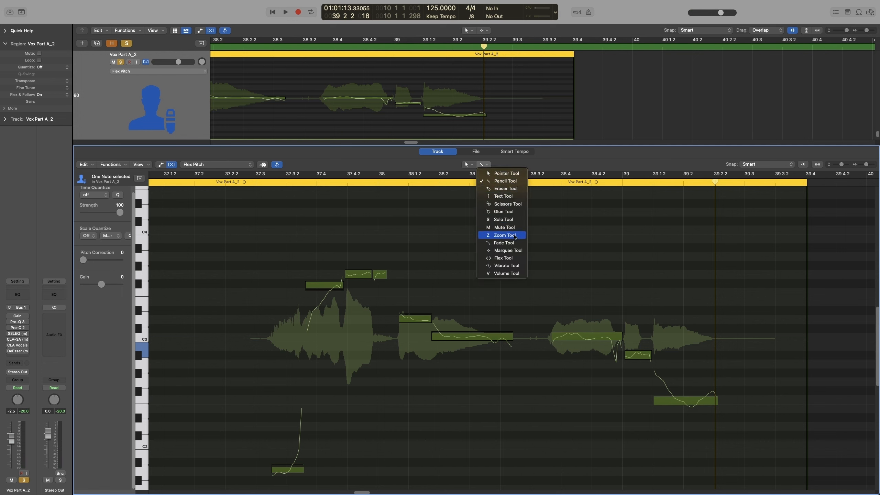
{"action": "left_click", "coordinate": [508, 204]}
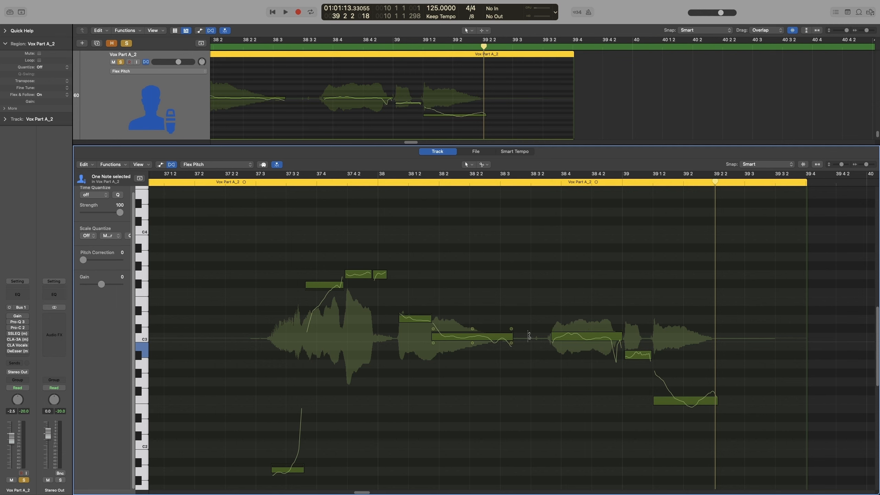
{"action": "left_click", "coordinate": [567, 336]}
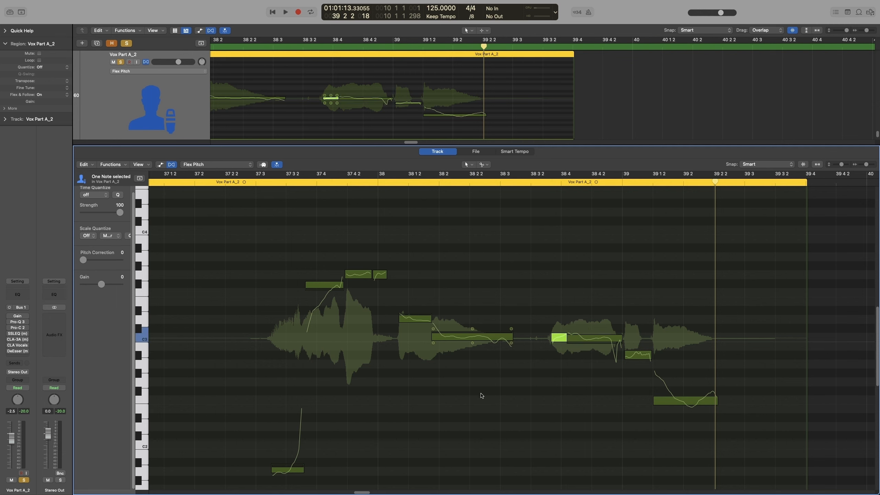
{"action": "left_click", "coordinate": [514, 182]}
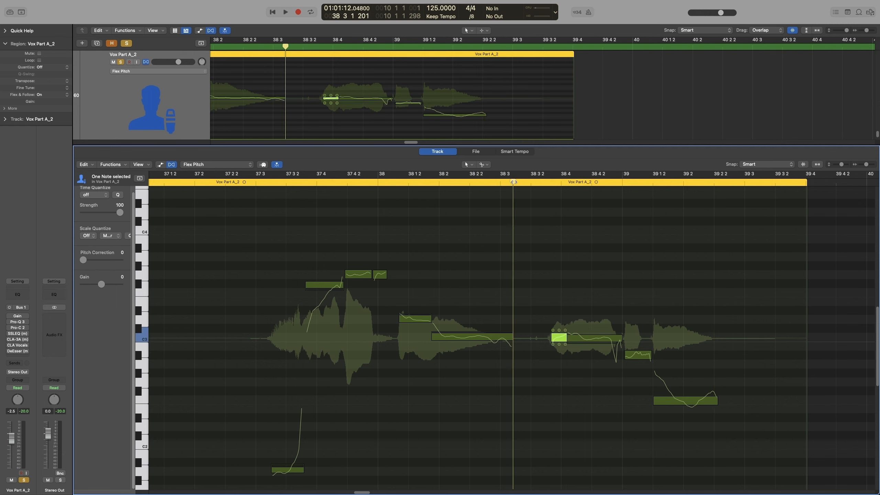
{"action": "key", "text": "space"}
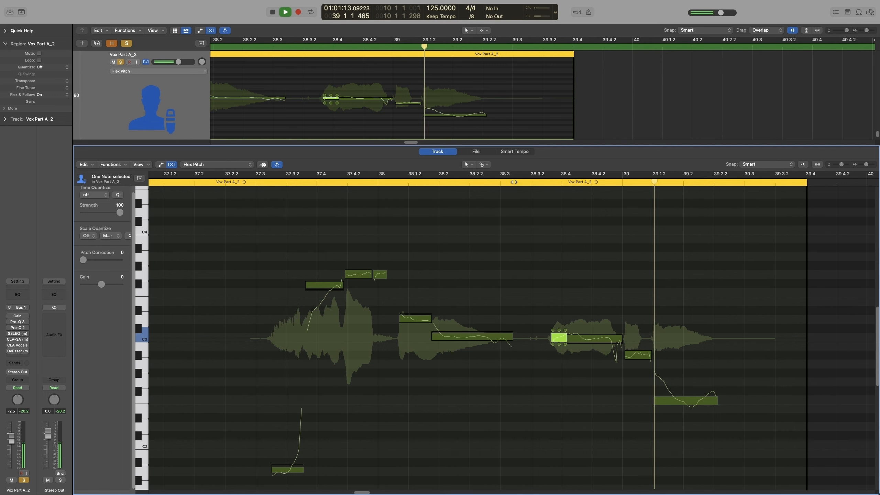
{"action": "key", "text": "space"}
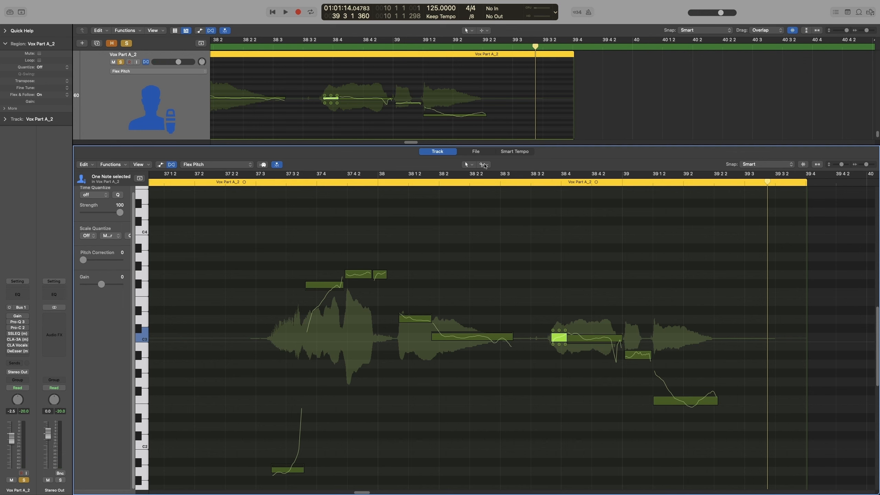
Merge the two pieces of the split C3 note with the Glue Tool, and play the phrase from about 38 3.
{"action": "left_click", "coordinate": [483, 165]}
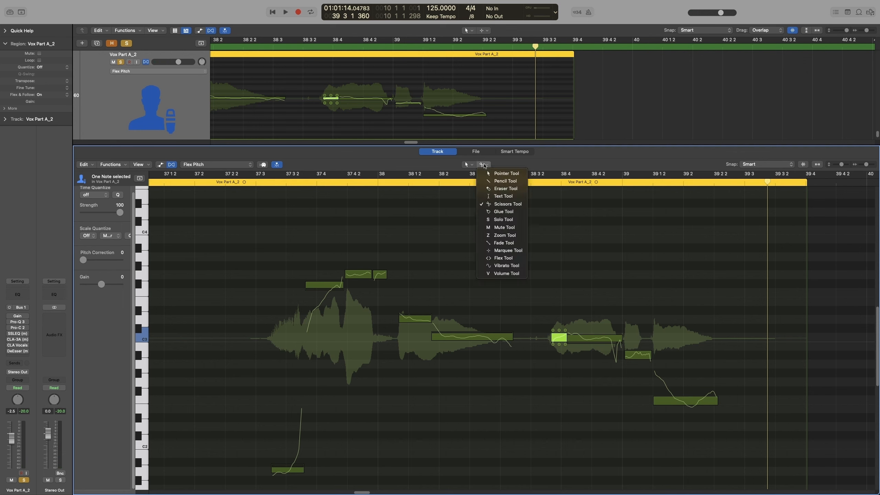
{"action": "left_click", "coordinate": [506, 212]}
{"action": "left_click_drag", "start_coordinate": [604, 310], "coordinate": [556, 343]}
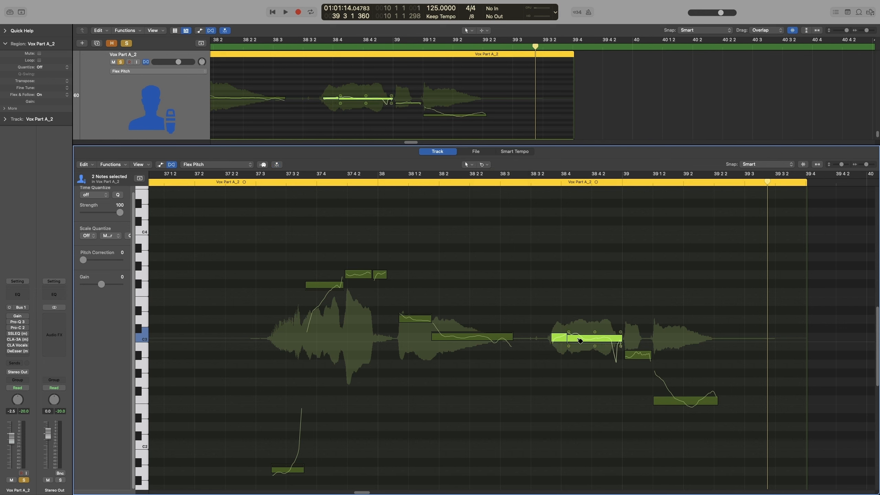
{"action": "left_click", "coordinate": [579, 341]}
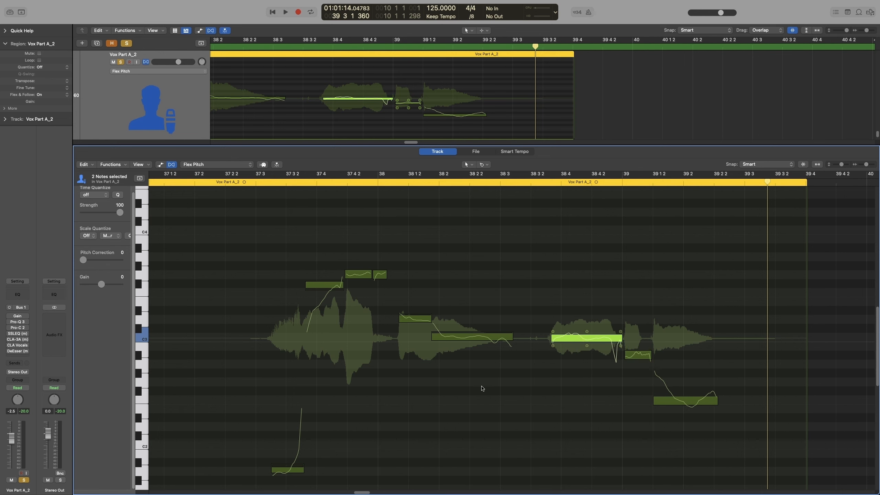
{"action": "right_click", "coordinate": [577, 339]}
{"action": "left_click", "coordinate": [606, 342]}
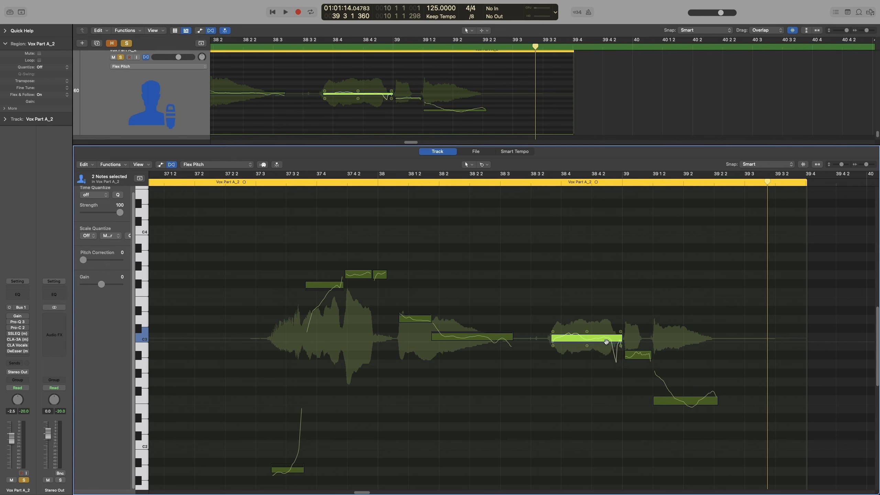
{"action": "left_click", "coordinate": [519, 182]}
{"action": "key", "text": "space"}
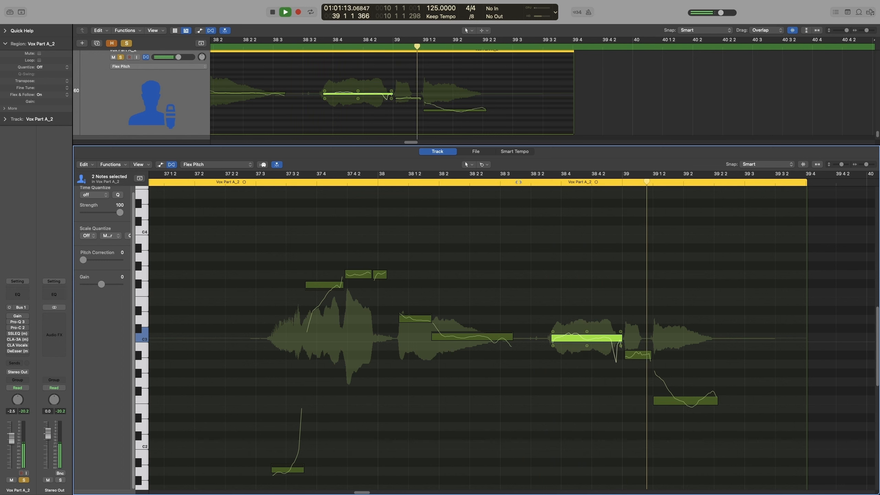
{"action": "key", "text": "space"}
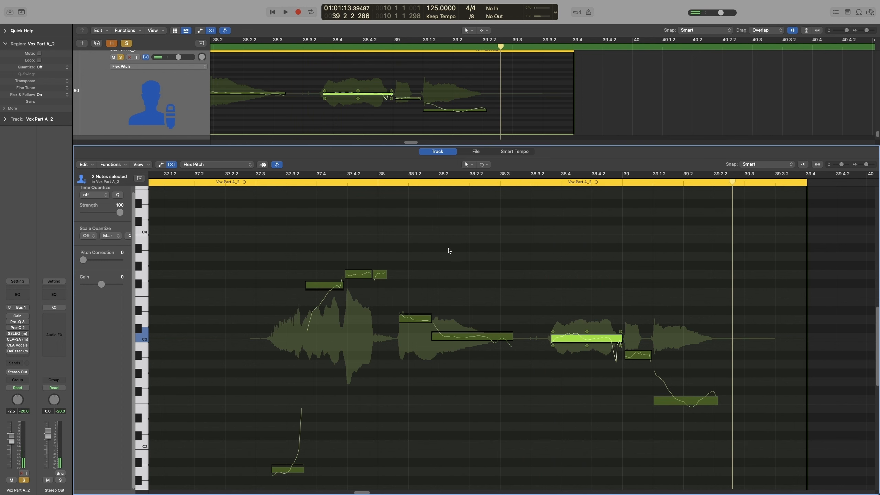
Return to the beginning of the Vox Part A_2 region and play its opening from about 8 3.
{"action": "scroll", "coordinate": [448, 250], "scroll_direction": "left", "scroll_amount": 10}
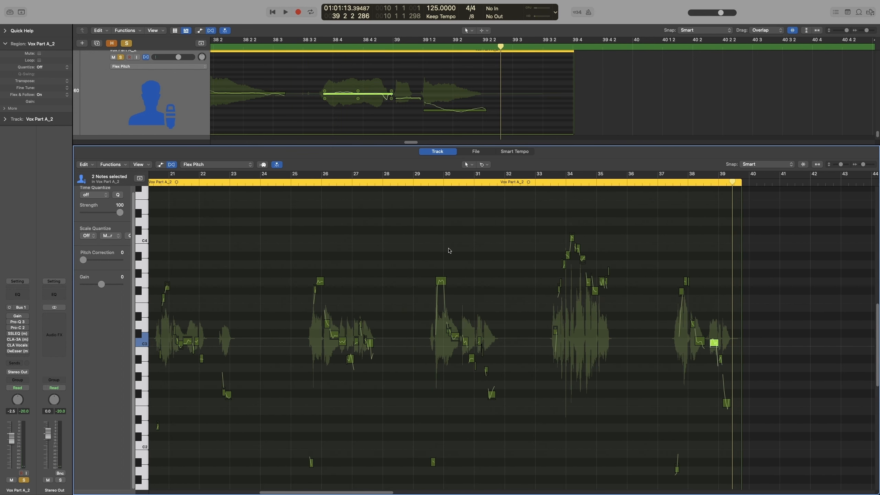
{"action": "scroll", "coordinate": [412, 69], "scroll_direction": "left", "scroll_amount": 15}
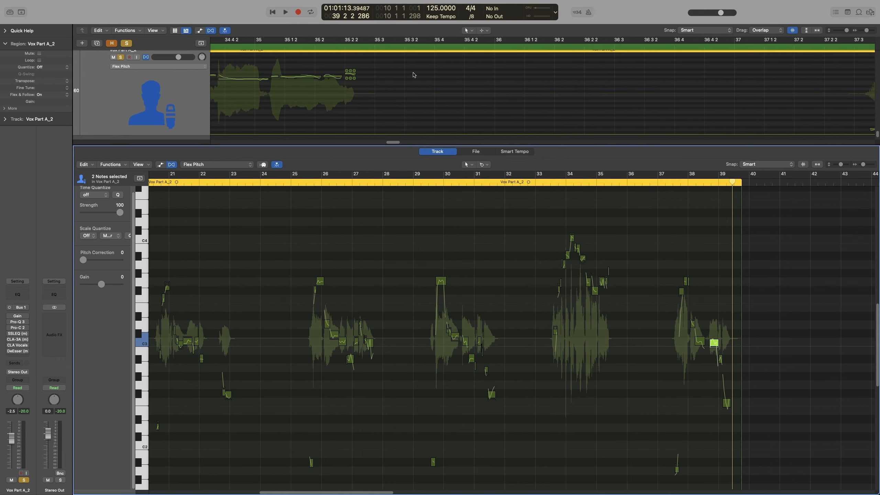
{"action": "scroll", "coordinate": [415, 76], "scroll_direction": "left", "scroll_amount": 15}
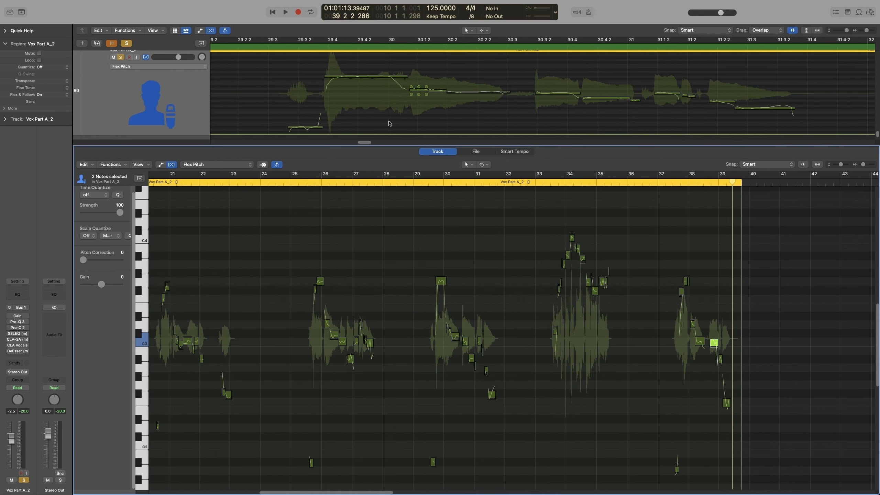
{"action": "left_click_drag", "start_coordinate": [357, 142], "coordinate": [257, 143]}
{"action": "left_click", "coordinate": [247, 46]}
{"action": "key", "text": "space"}
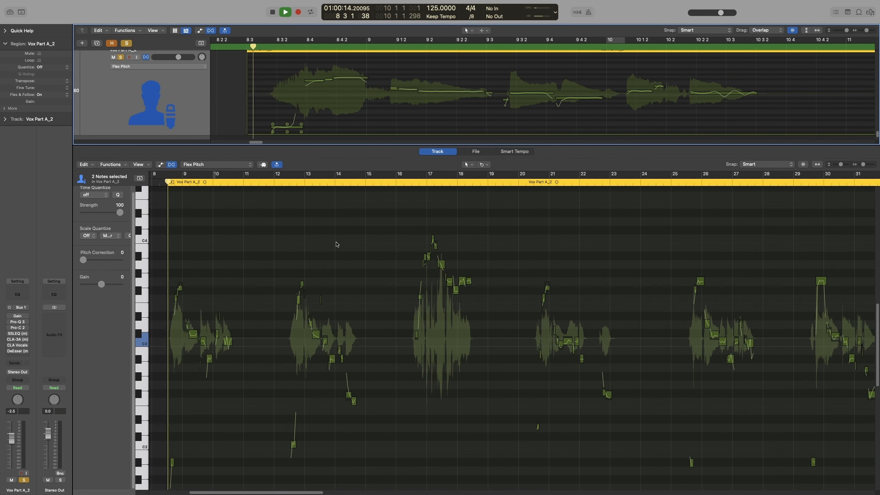
{"action": "key", "text": "space"}
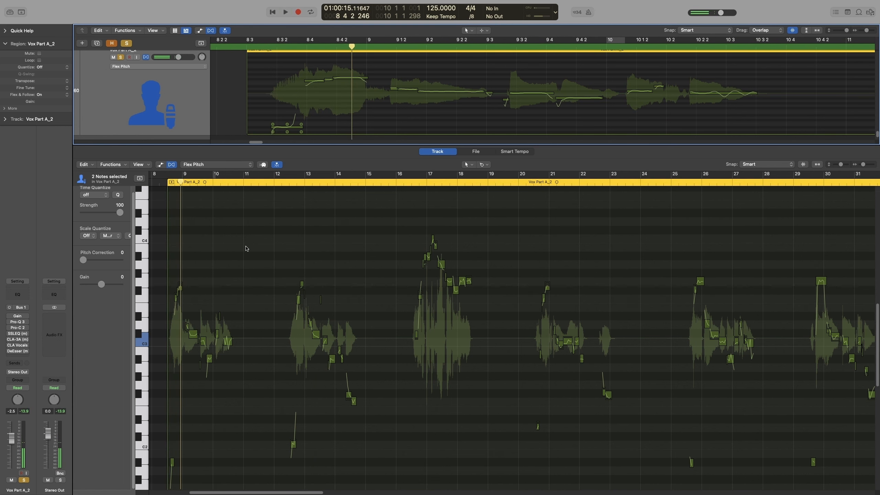
Inspect the opening phrase at bars 8 to 10 closely, examining the hotspots around the long note near 9 2.
{"action": "left_click", "coordinate": [245, 246]}
{"action": "key", "text": "super+Right"}
{"action": "key", "text": "super+Right"}
{"action": "key", "text": "super+Right"}
{"action": "key", "text": "super+Right"}
{"action": "key", "text": "super+Right"}
{"action": "key", "text": "super+Right"}
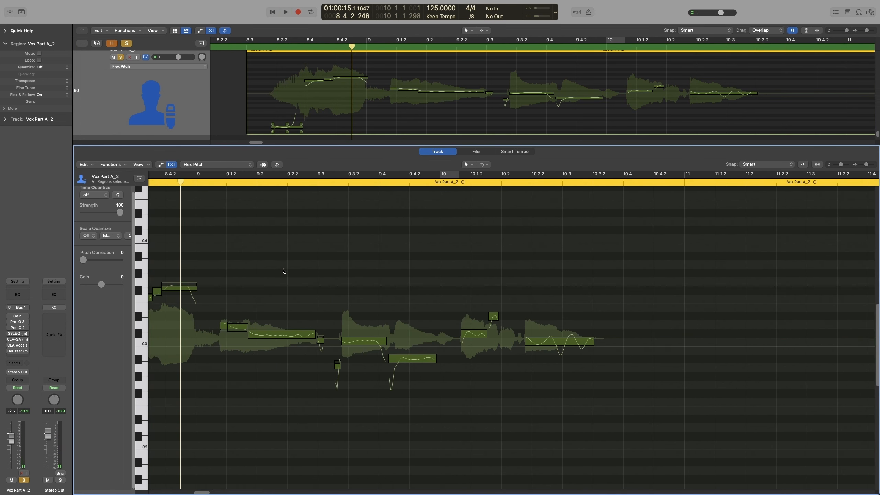
{"action": "scroll", "coordinate": [283, 271], "scroll_direction": "left", "scroll_amount": 5}
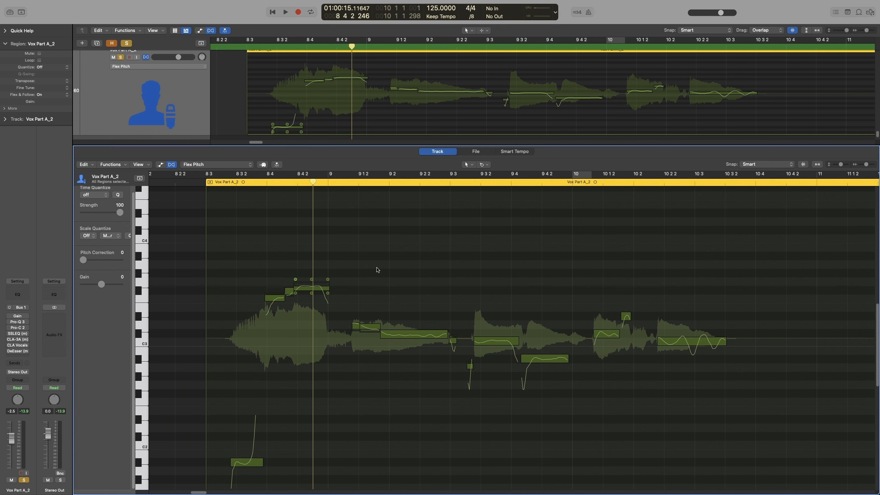
{"action": "key", "text": "super+Right"}
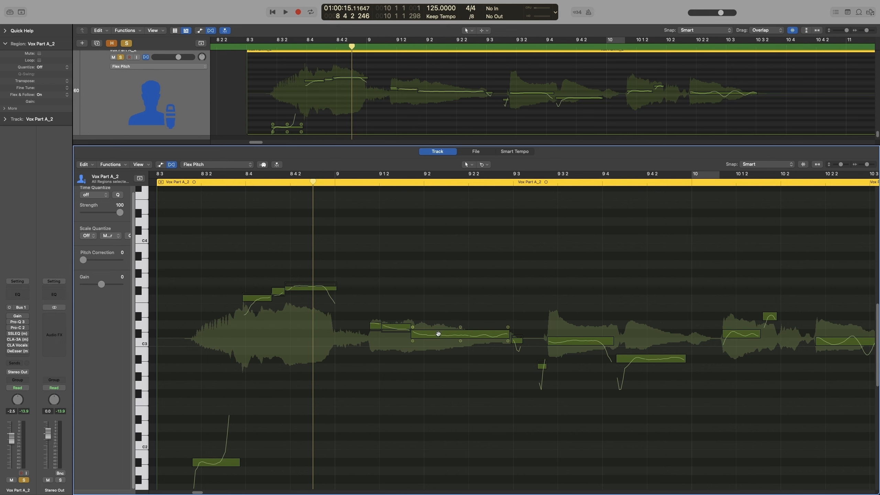
{"action": "mouse_move", "coordinate": [460, 334]}
{"action": "mouse_move", "coordinate": [413, 328]}
{"action": "mouse_move", "coordinate": [510, 328]}
{"action": "scroll", "coordinate": [471, 312], "scroll_direction": "right", "scroll_amount": 3}
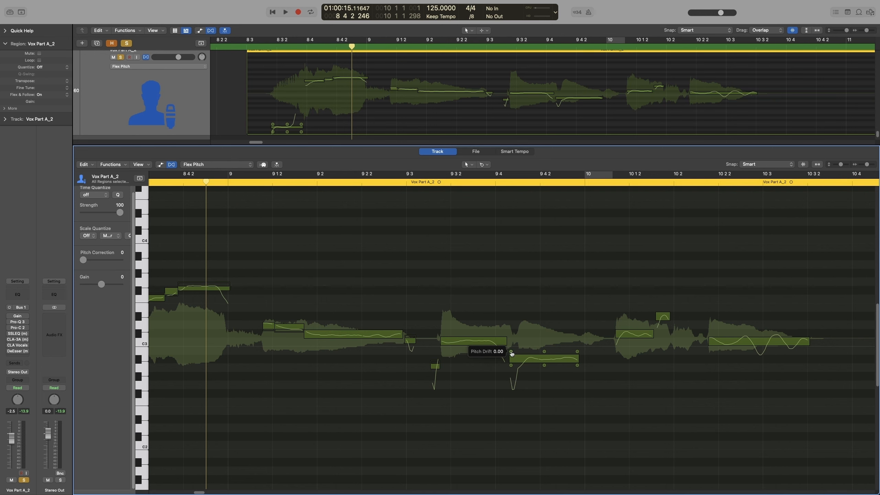
Adjust the starting pitch drift of the note after 9 4 and the ending drift of the note before it, then play both.
{"action": "mouse_move", "coordinate": [511, 352]}
{"action": "left_mouse_down"}
{"action": "mouse_move", "coordinate": [517, 327]}
{"action": "mouse_move", "coordinate": [511, 357]}
{"action": "left_mouse_up"}
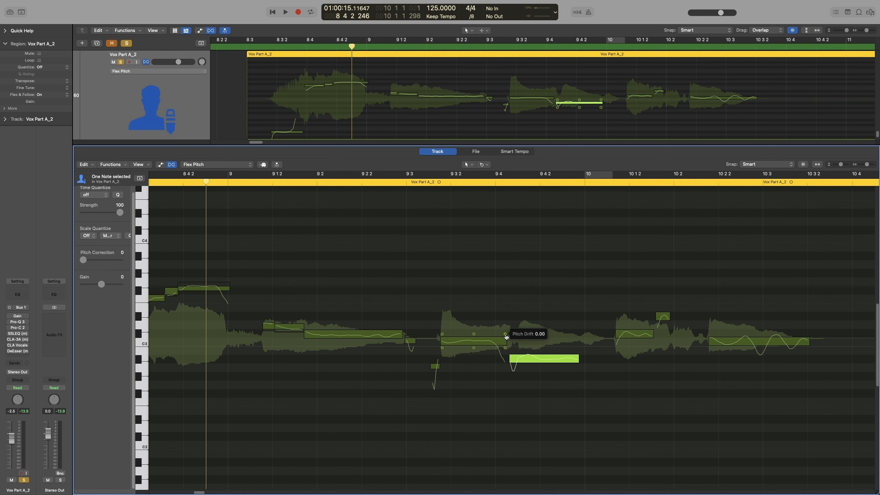
{"action": "left_click", "coordinate": [504, 333]}
{"action": "left_click_drag", "start_coordinate": [505, 333], "coordinate": [505, 326]}
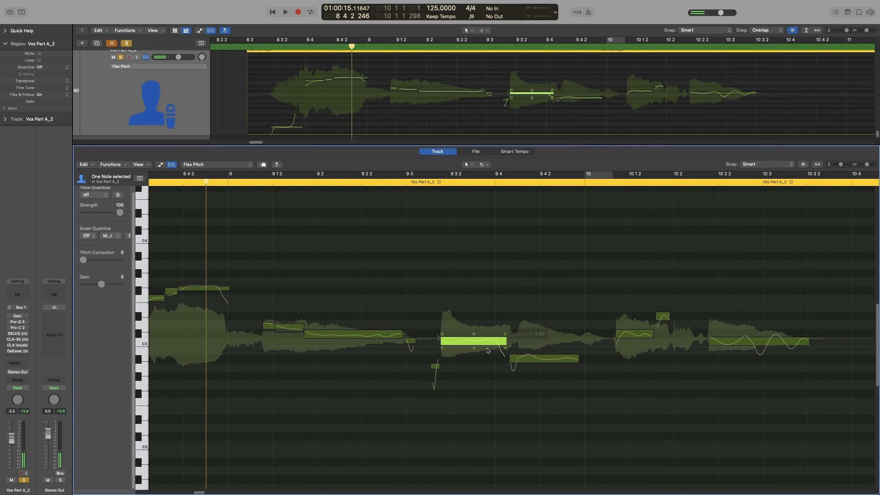
{"action": "left_click", "coordinate": [410, 184]}
{"action": "key", "text": "space"}
{"action": "key", "text": "space"}
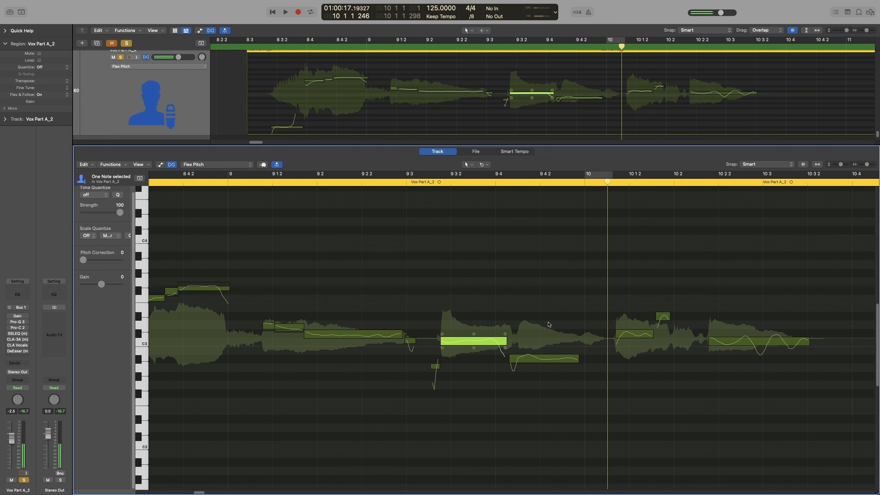
Reset all pitch edits on the two neighbouring notes around 9 4.
{"action": "left_click_drag", "start_coordinate": [504, 324], "coordinate": [583, 363]}
{"action": "right_click", "coordinate": [535, 360]}
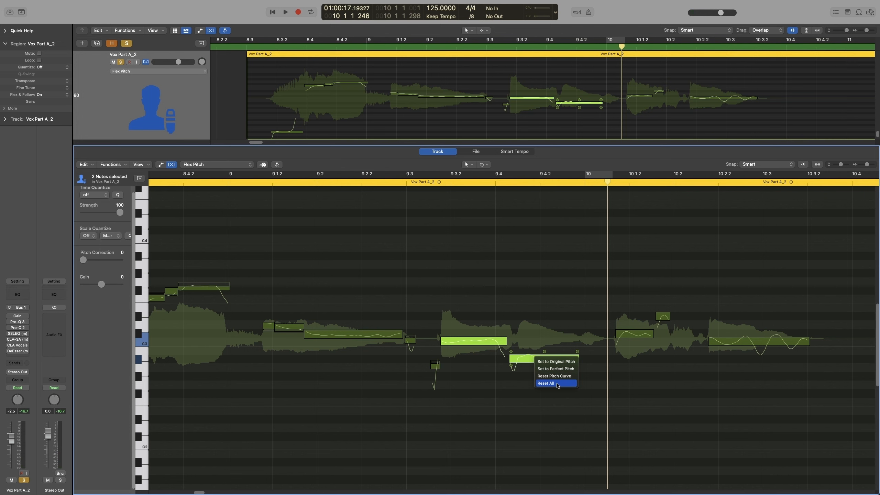
{"action": "left_click", "coordinate": [557, 383]}
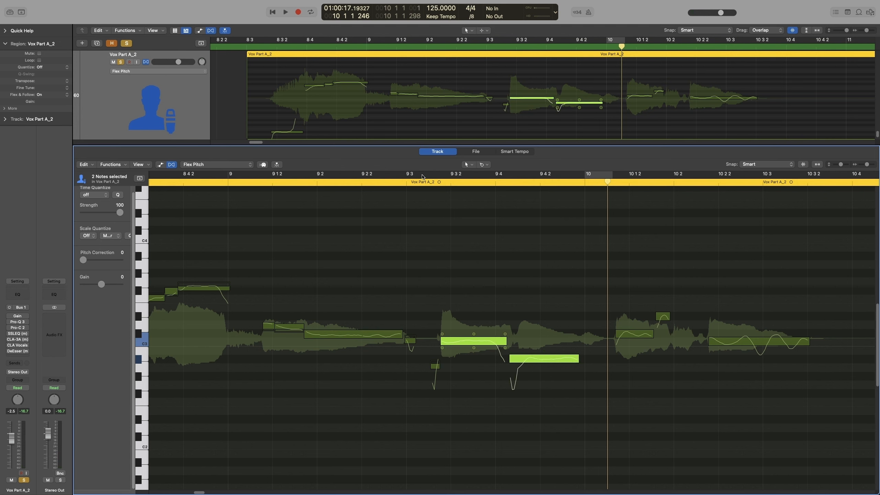
Set a cycle range from about 9 3 to bar 10 around the two notes and play it.
{"action": "left_click_drag", "start_coordinate": [424, 173], "coordinate": [585, 173]}
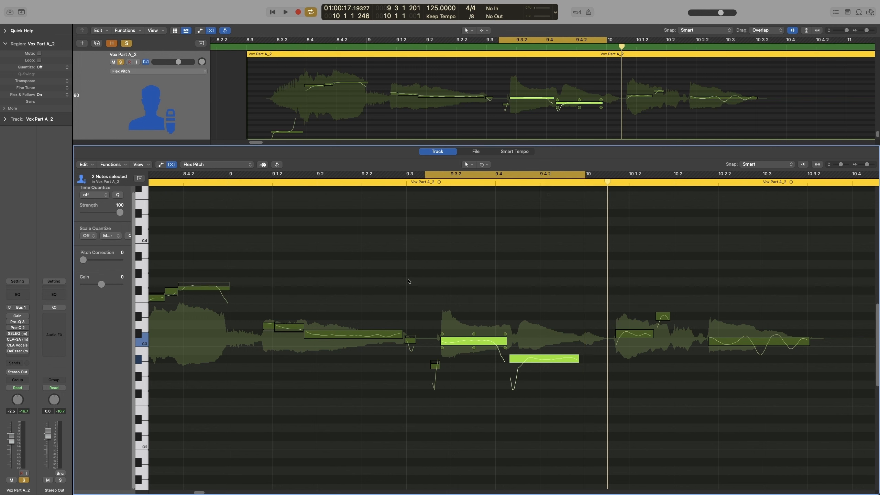
{"action": "key", "text": "space"}
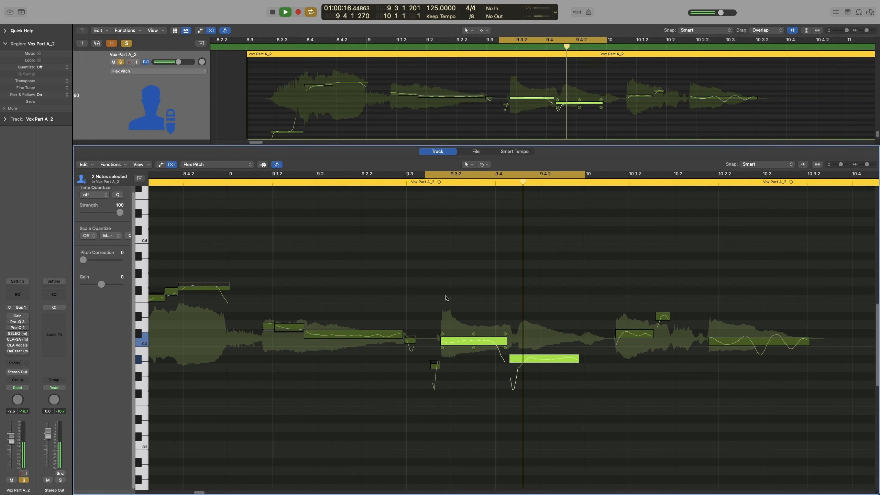
{"action": "key", "text": "space"}
Set the starting pitch drift of the note after 9 4 to 1.82 and readjust the ending drift of the preceding C3 note.
{"action": "left_click", "coordinate": [515, 368]}
{"action": "left_click", "coordinate": [507, 336]}
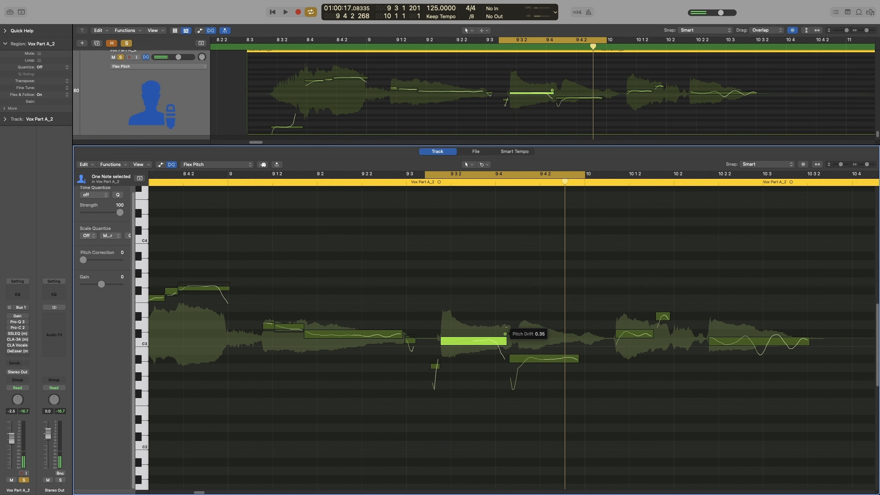
{"action": "left_click_drag", "start_coordinate": [511, 354], "coordinate": [510, 336]}
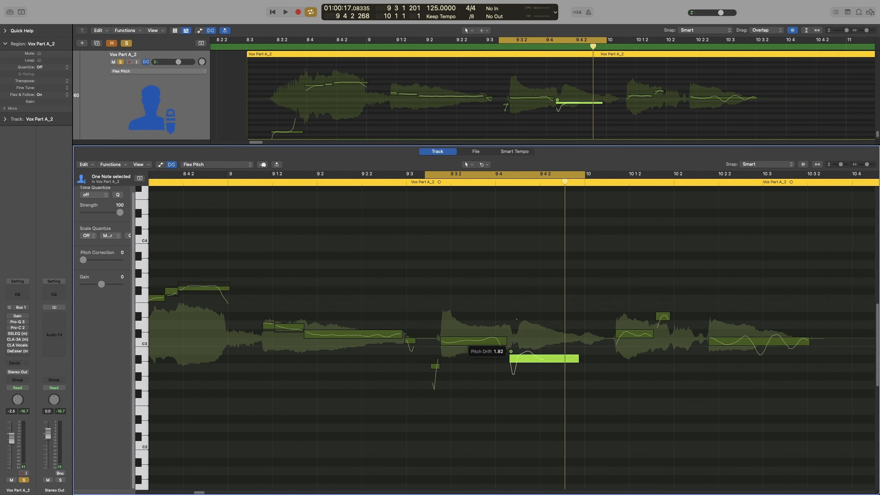
{"action": "left_click", "coordinate": [504, 333]}
{"action": "left_click_drag", "start_coordinate": [505, 334], "coordinate": [504, 337]}
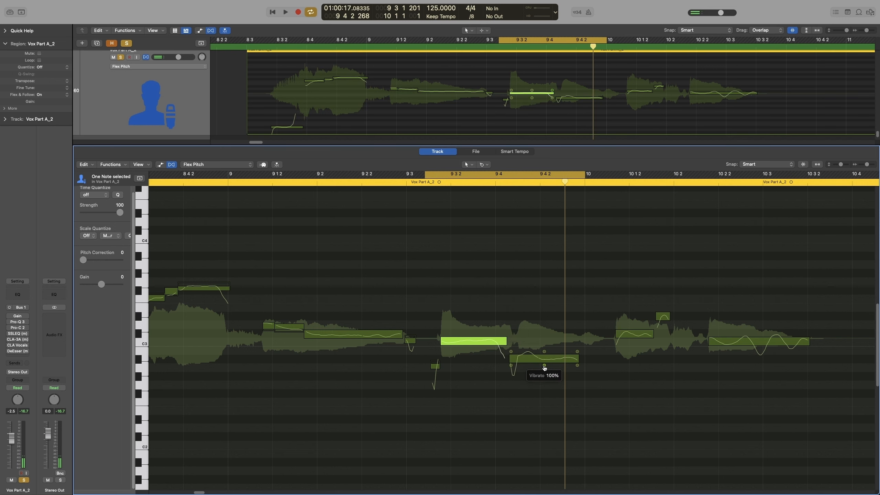
Lower the starting pitch drift of the note after 9 4 to smooth the transition, and play the cycle range.
{"action": "left_click", "coordinate": [516, 358]}
{"action": "left_click_drag", "start_coordinate": [511, 352], "coordinate": [511, 354]}
{"action": "key", "text": "space"}
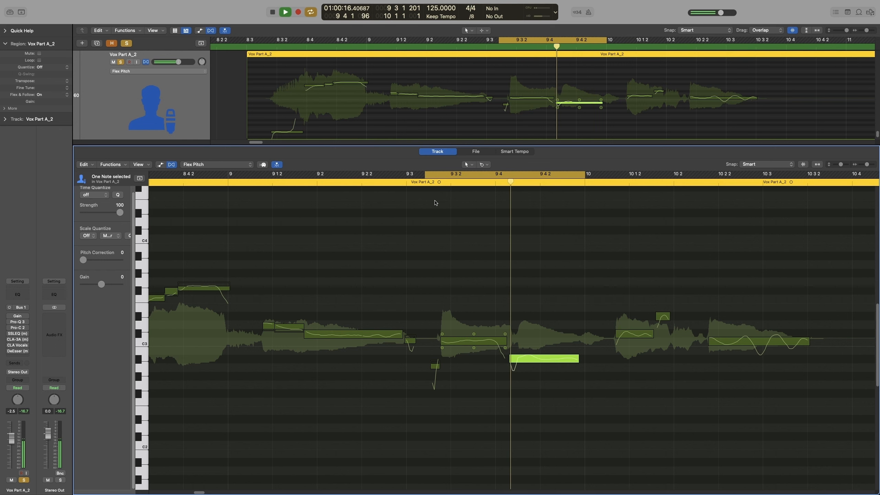
{"action": "key", "text": "space"}
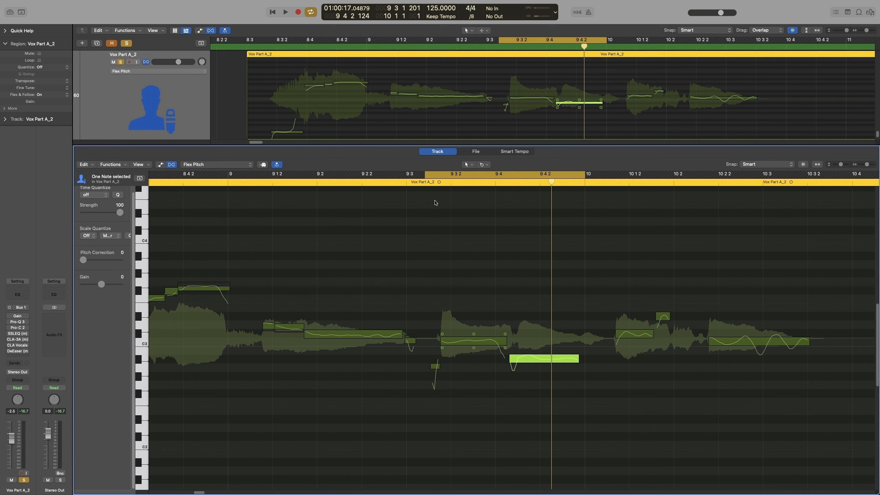
{"action": "key", "text": "space"}
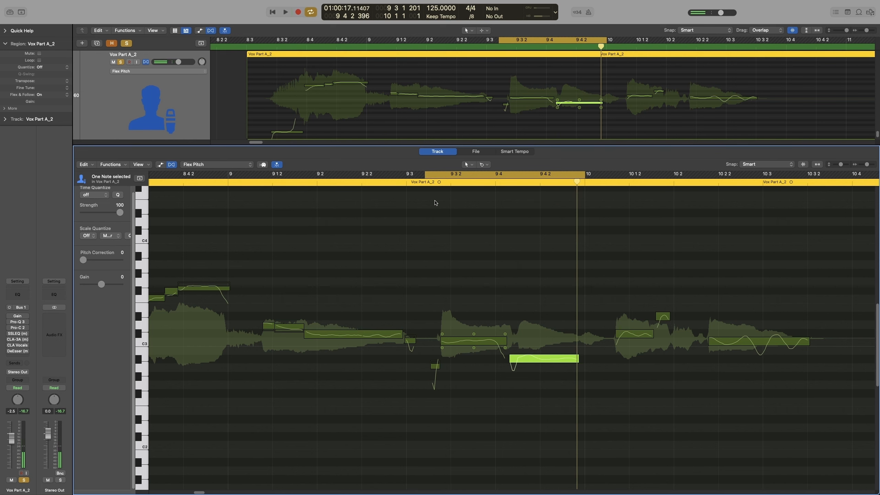
Reset all pitch edits on the C3 note before 9 4 and the note after it, and turn cycle mode off.
{"action": "left_click_drag", "start_coordinate": [546, 285], "coordinate": [481, 383]}
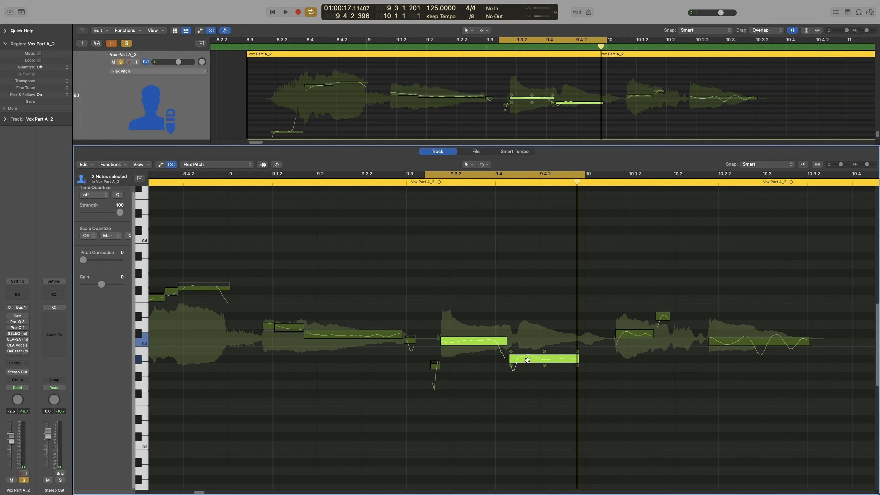
{"action": "right_click", "coordinate": [529, 360]}
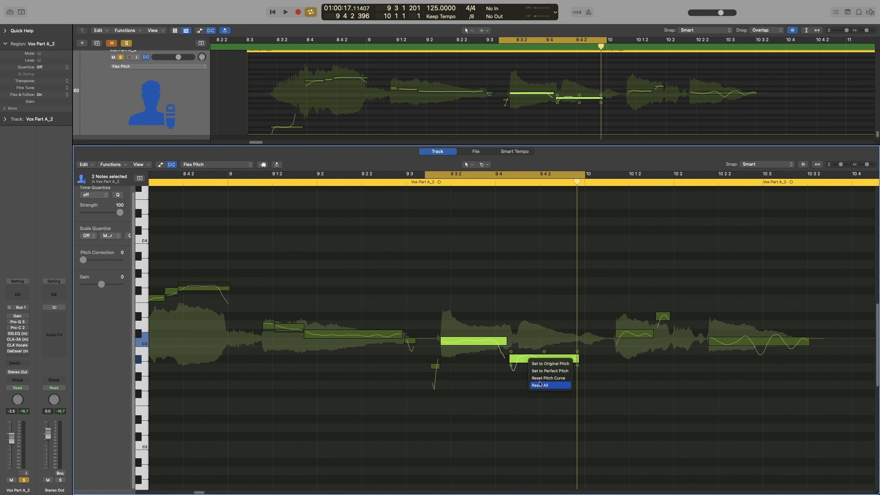
{"action": "left_click", "coordinate": [540, 385]}
{"action": "key", "text": "c"}
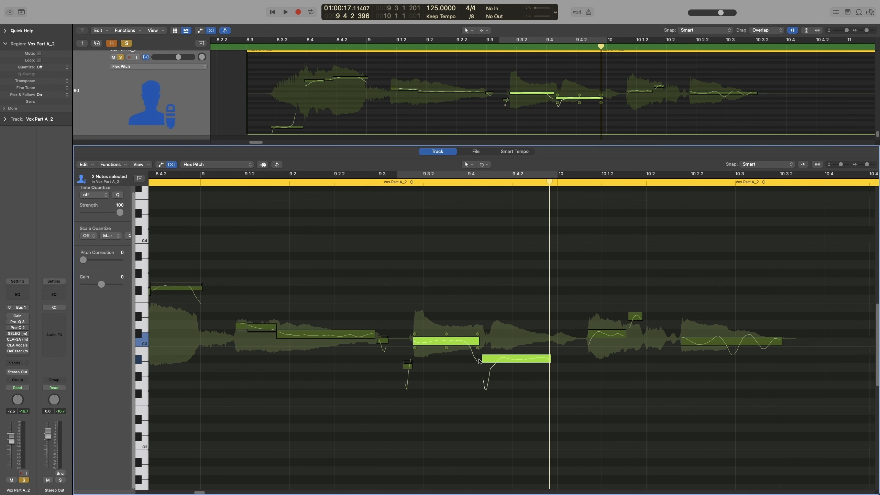
Set a cycle range from about 10 2 to 10 3 2 around the last note, turn cycling off, and play the note.
{"action": "scroll", "coordinate": [479, 360], "scroll_direction": "right", "scroll_amount": 5}
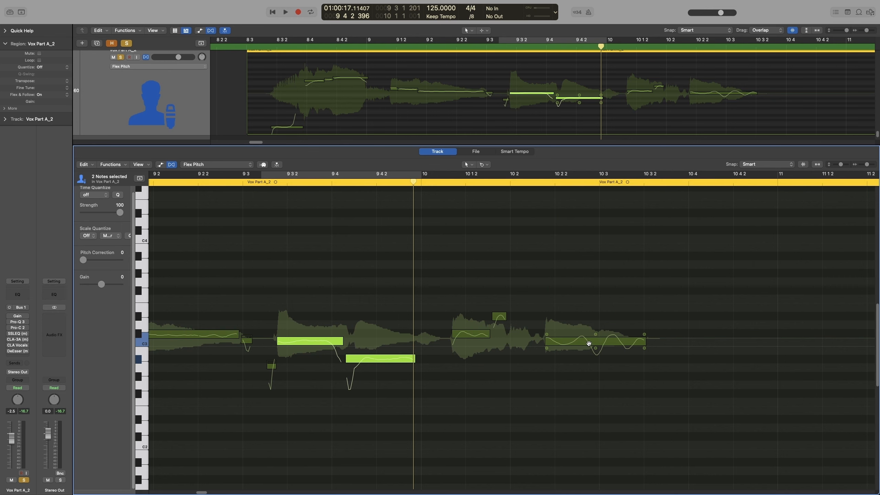
{"action": "double_click", "coordinate": [520, 183]}
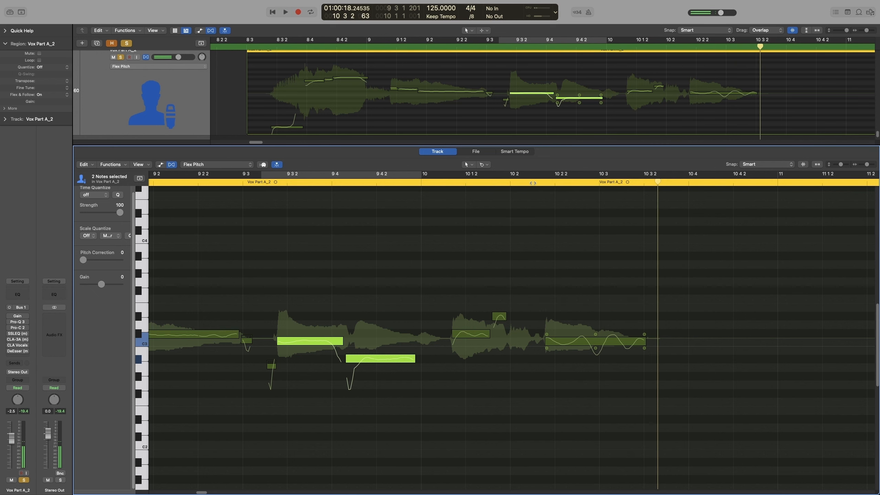
{"action": "left_click", "coordinate": [533, 180]}
{"action": "left_click_drag", "start_coordinate": [543, 177], "coordinate": [665, 186]}
{"action": "key", "text": "space"}
{"action": "key", "text": "space"}
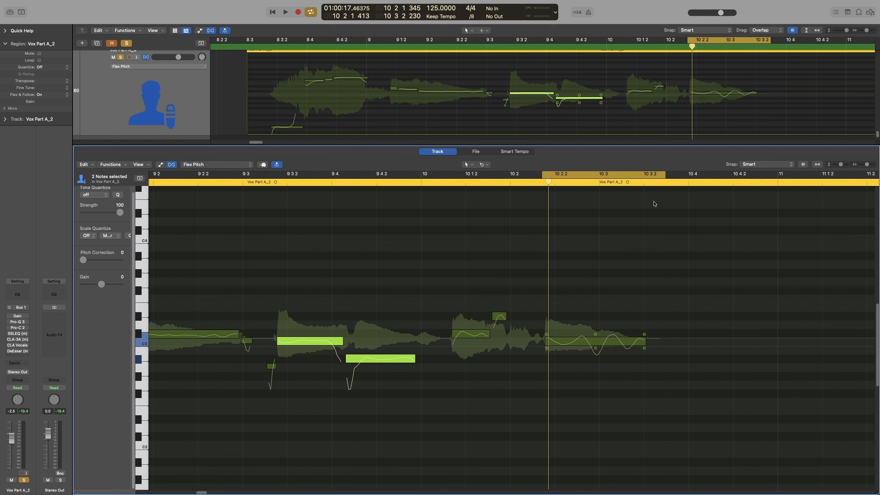
{"action": "key", "text": "c"}
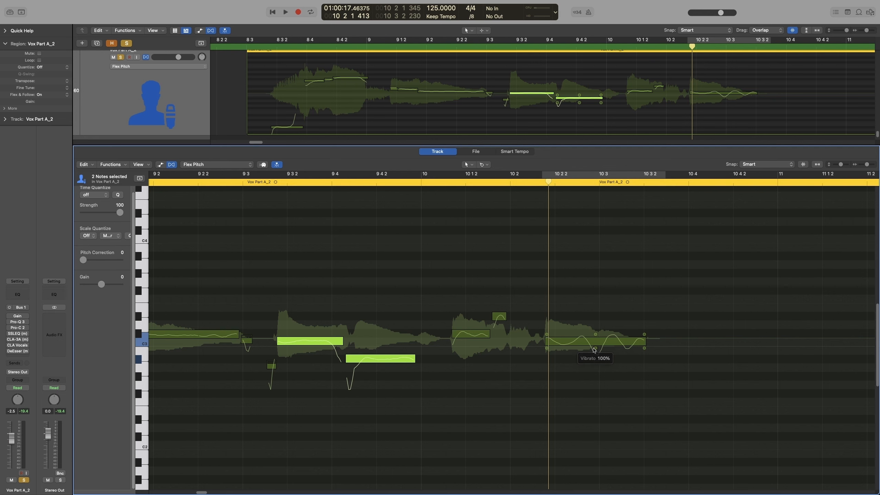
{"action": "key", "text": "space"}
{"action": "key", "text": "space"}
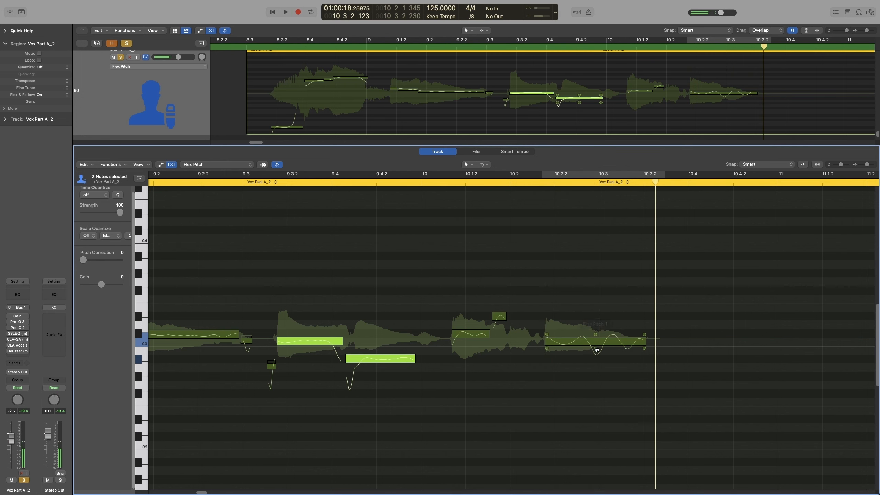
Flatten the vibrato of the last note around 10 3 and play it back several times.
{"action": "left_click_drag", "start_coordinate": [596, 333], "coordinate": [595, 348]}
{"action": "key", "text": "space"}
{"action": "key", "text": "space"}
{"action": "left_click", "coordinate": [518, 180]}
{"action": "key", "text": "space"}
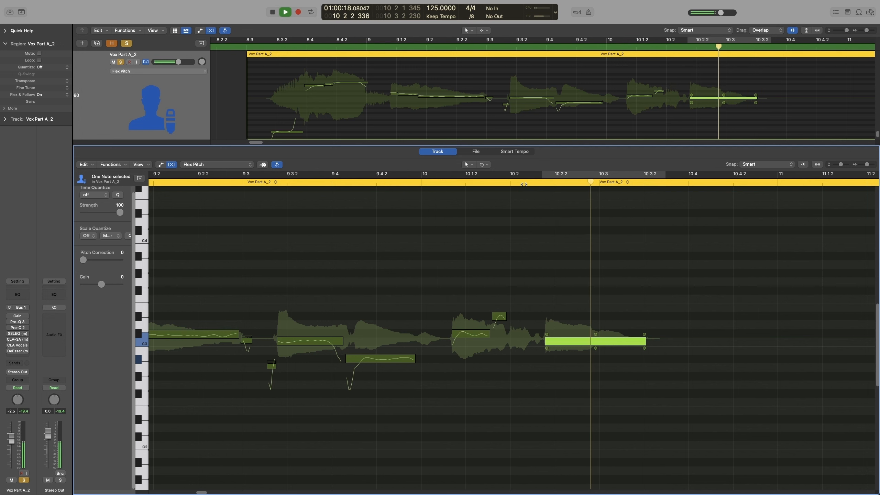
{"action": "left_click", "coordinate": [531, 183]}
{"action": "key", "text": "space"}
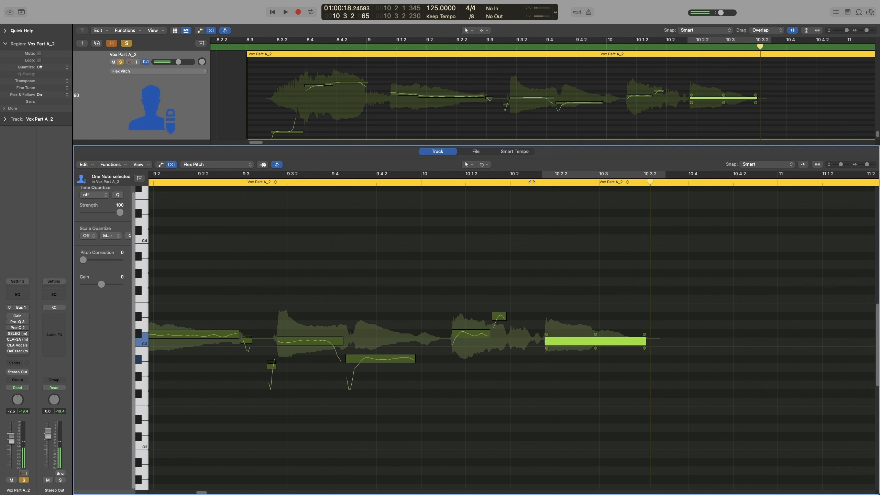
{"action": "left_click", "coordinate": [531, 181]}
{"action": "key", "text": "space"}
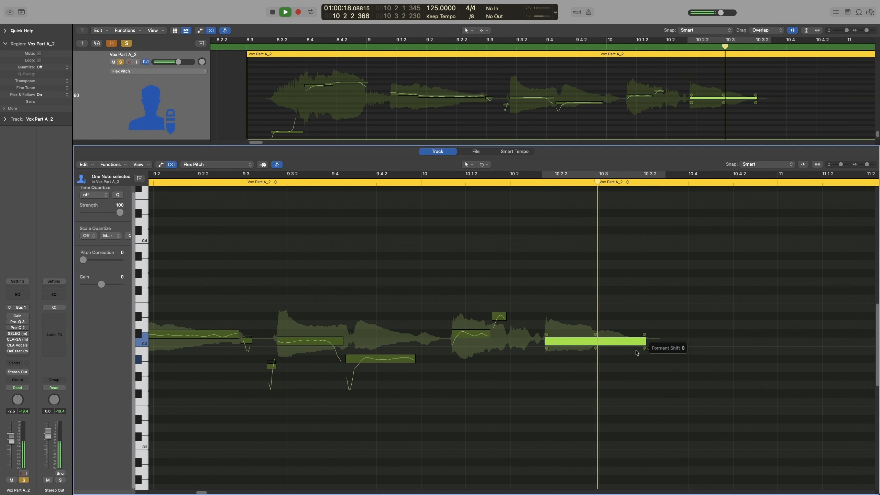
{"action": "key", "text": "space"}
Reset all pitch edits on the last note around 10 3 and play it in its original form.
{"action": "right_click", "coordinate": [618, 342]}
{"action": "left_click", "coordinate": [629, 369]}
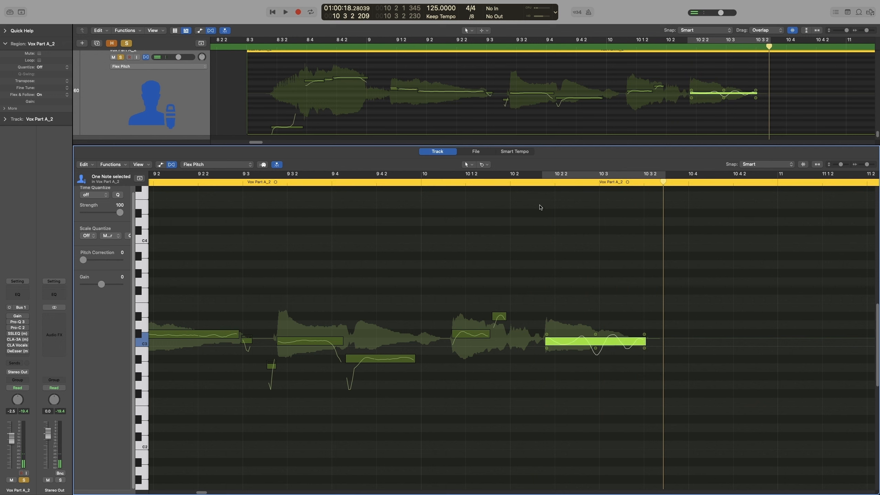
{"action": "left_click", "coordinate": [527, 181]}
{"action": "key", "text": "space"}
{"action": "key", "text": "space"}
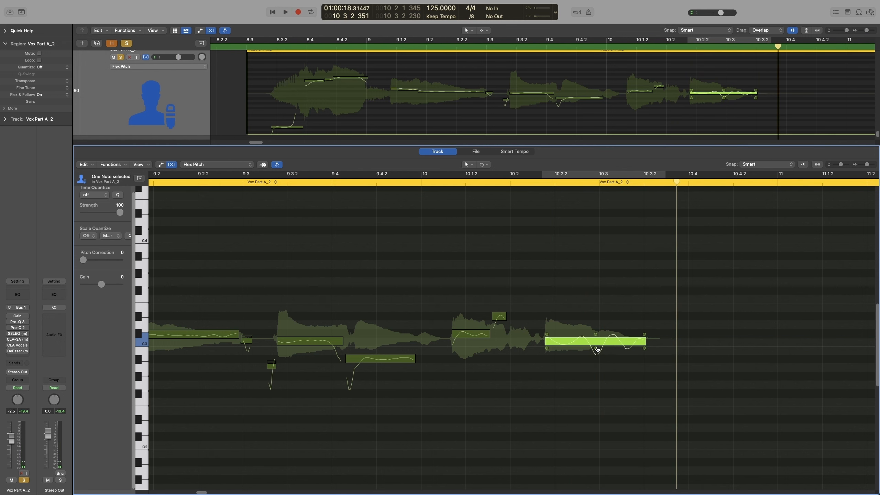
Raise the last note's vibrato to 162% and play it back.
{"action": "mouse_move", "coordinate": [595, 348]}
{"action": "left_click_drag", "start_coordinate": [596, 349], "coordinate": [596, 356]}
{"action": "left_click", "coordinate": [532, 180]}
{"action": "key", "text": "space"}
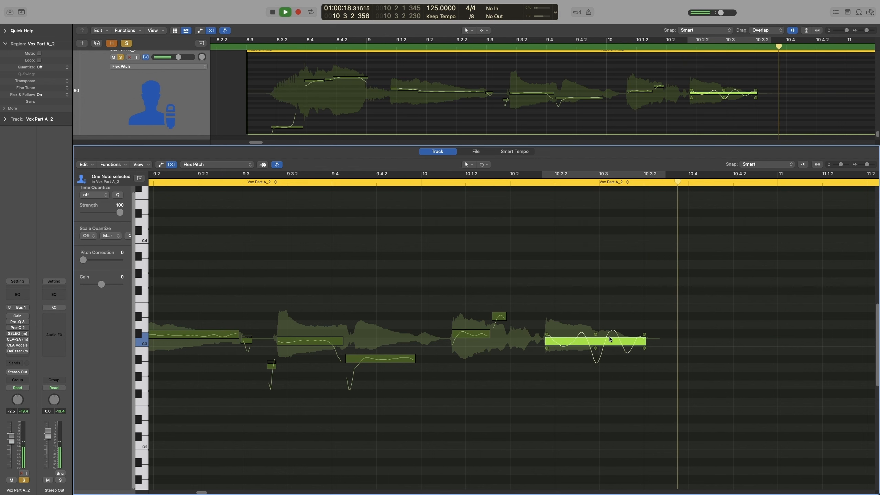
Try inverting the last note's vibrato curve with a playback, and reset all pitch edits on that note.
{"action": "mouse_move", "coordinate": [597, 352]}
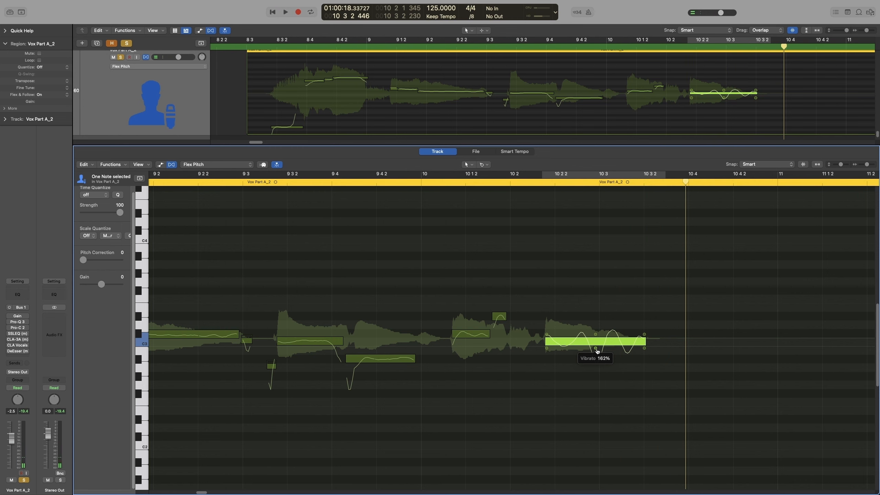
{"action": "left_click_drag", "start_coordinate": [596, 351], "coordinate": [595, 388]}
{"action": "double_click", "coordinate": [529, 175]}
{"action": "key", "text": "space"}
{"action": "right_click", "coordinate": [613, 341]}
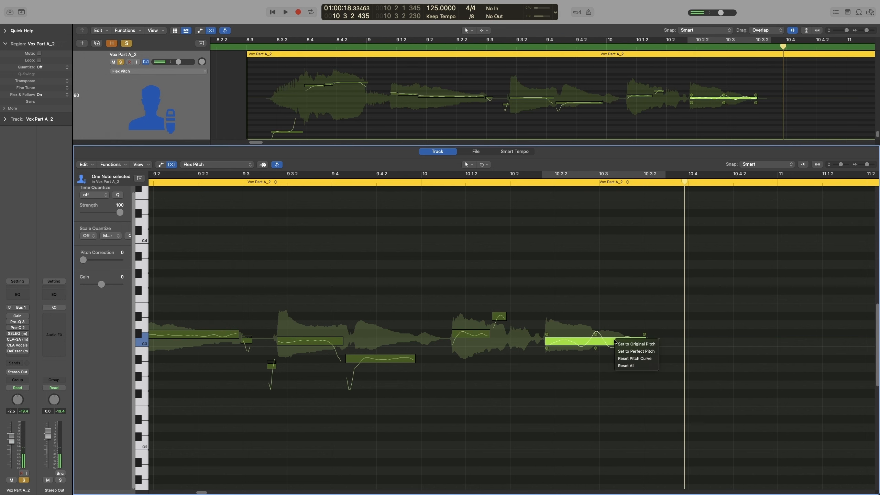
{"action": "left_click", "coordinate": [634, 364]}
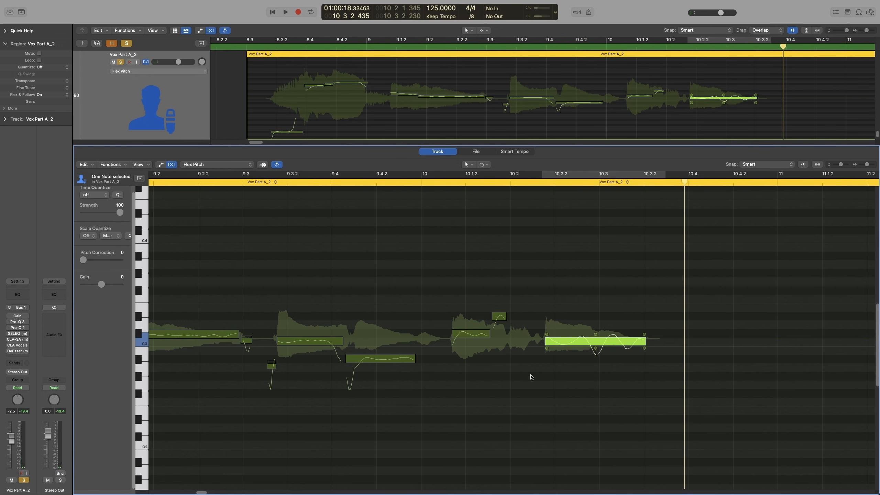
{"action": "scroll", "coordinate": [456, 392], "scroll_direction": "left", "scroll_amount": 10}
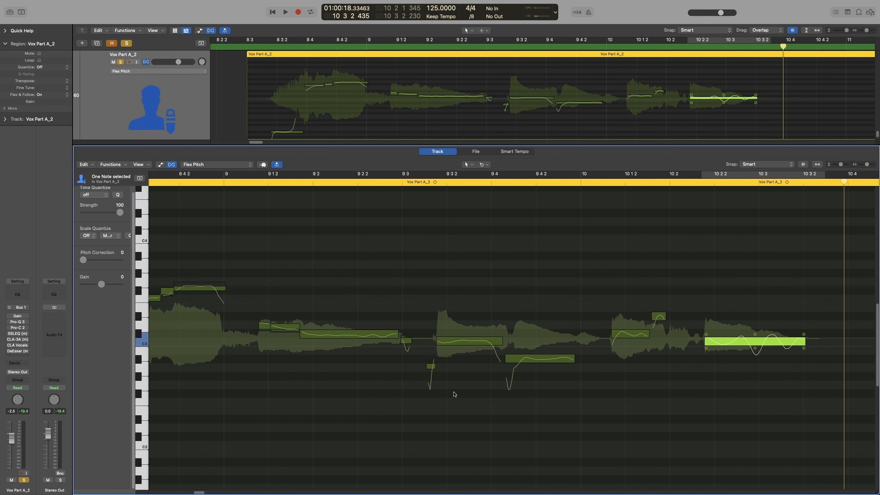
{"action": "scroll", "coordinate": [454, 393], "scroll_direction": "left", "scroll_amount": 2}
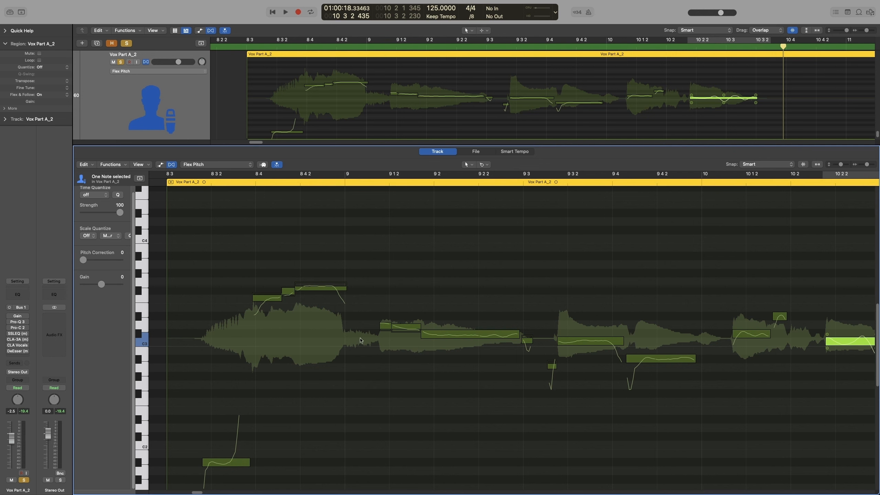
{"action": "mouse_move", "coordinate": [439, 335]}
{"action": "mouse_move", "coordinate": [394, 338]}
{"action": "left_click", "coordinate": [439, 334]}
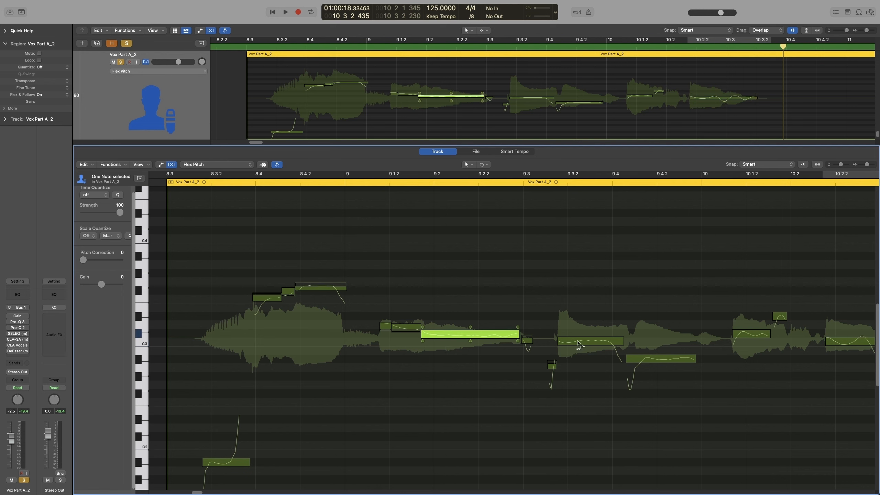
{"action": "left_click", "coordinate": [590, 341]}
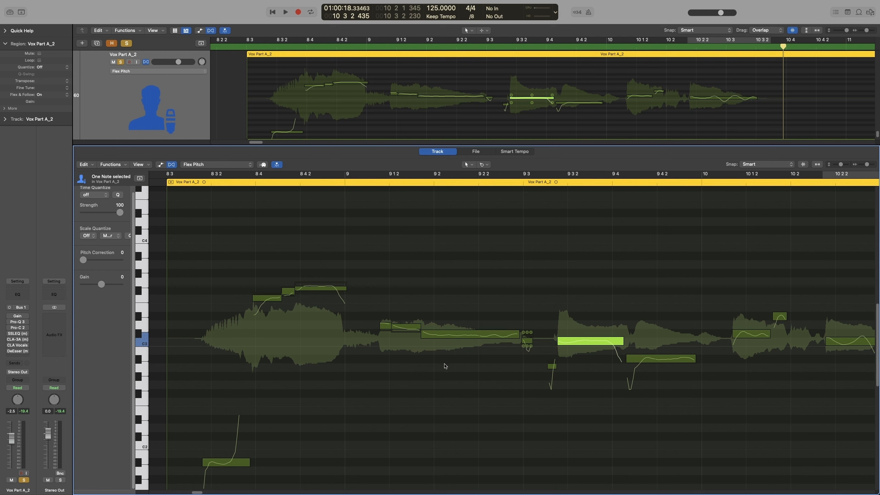
Lower the fine pitch of the long note just before bar 9 to centre it on its semitone, and play it back.
{"action": "mouse_move", "coordinate": [306, 284]}
{"action": "left_click", "coordinate": [309, 286]}
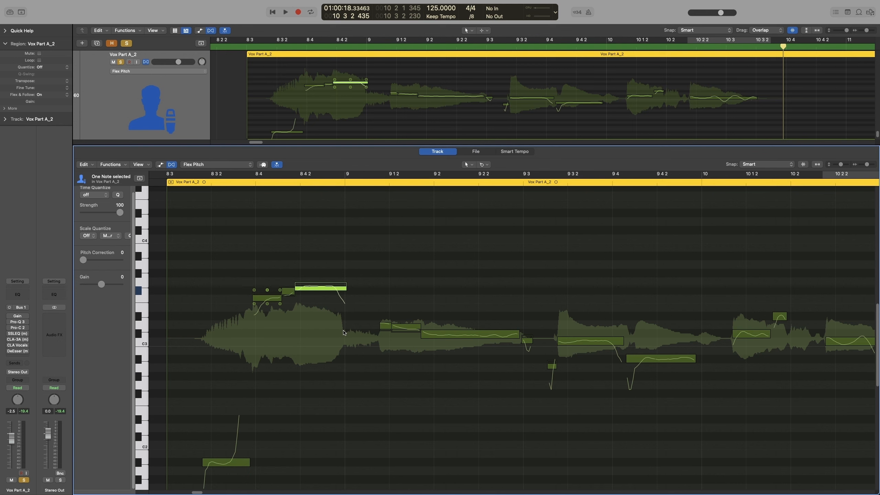
{"action": "left_click", "coordinate": [321, 281]}
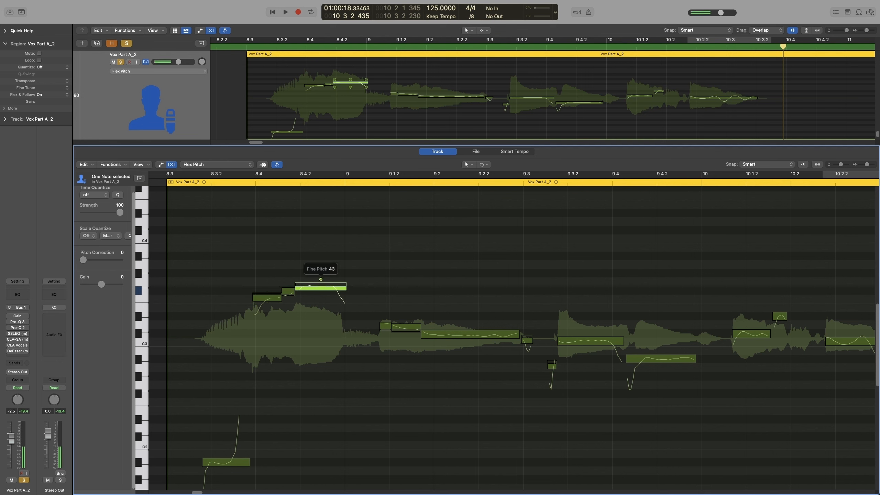
{"action": "left_click_drag", "start_coordinate": [321, 279], "coordinate": [327, 368]}
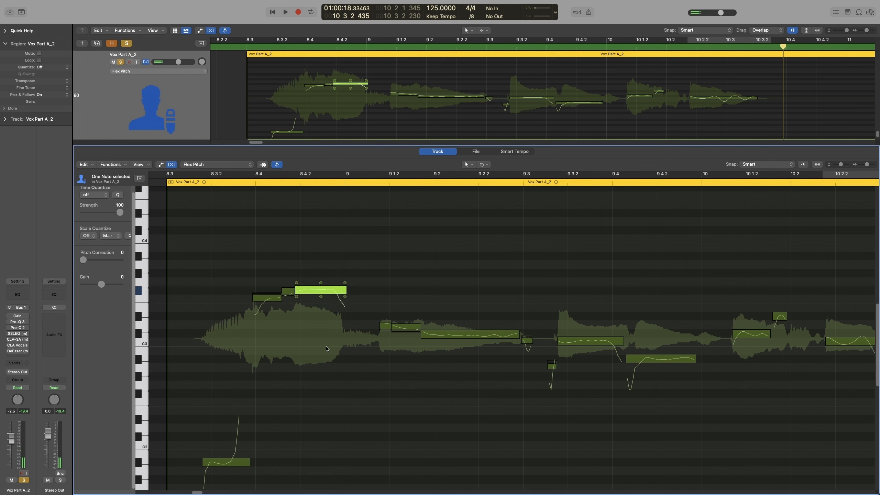
{"action": "left_click", "coordinate": [241, 182]}
{"action": "key", "text": "space"}
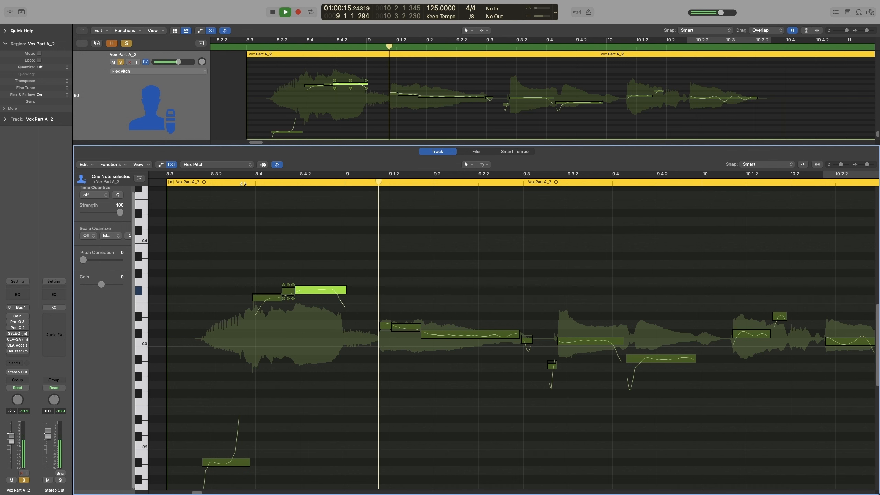
{"action": "key", "text": "space"}
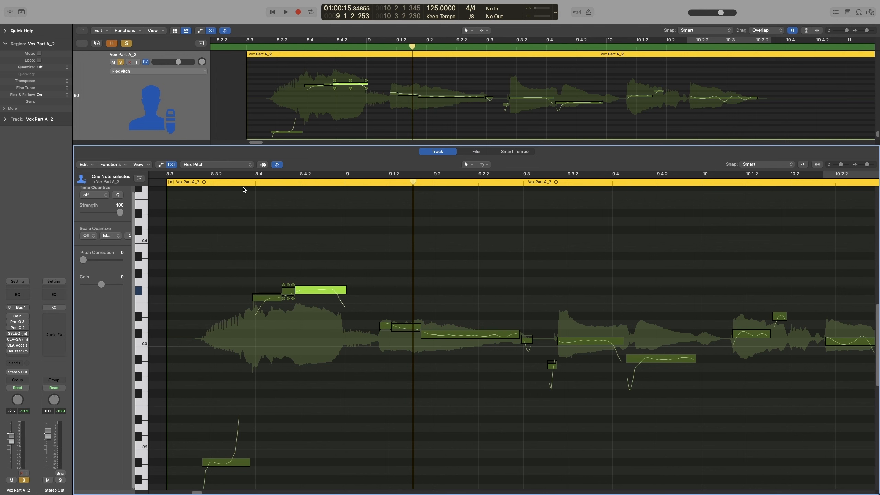
Reset all pitch edits on the long note just before bar 9.
{"action": "mouse_move", "coordinate": [423, 329]}
{"action": "mouse_move", "coordinate": [518, 342]}
{"action": "mouse_move", "coordinate": [471, 330]}
{"action": "mouse_move", "coordinate": [661, 353]}
{"action": "mouse_move", "coordinate": [590, 335]}
{"action": "right_click", "coordinate": [322, 289]}
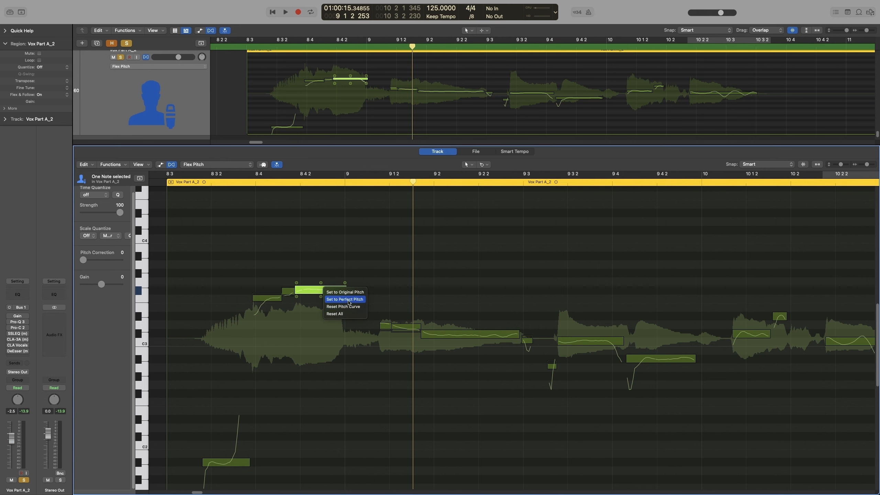
{"action": "left_click", "coordinate": [350, 316]}
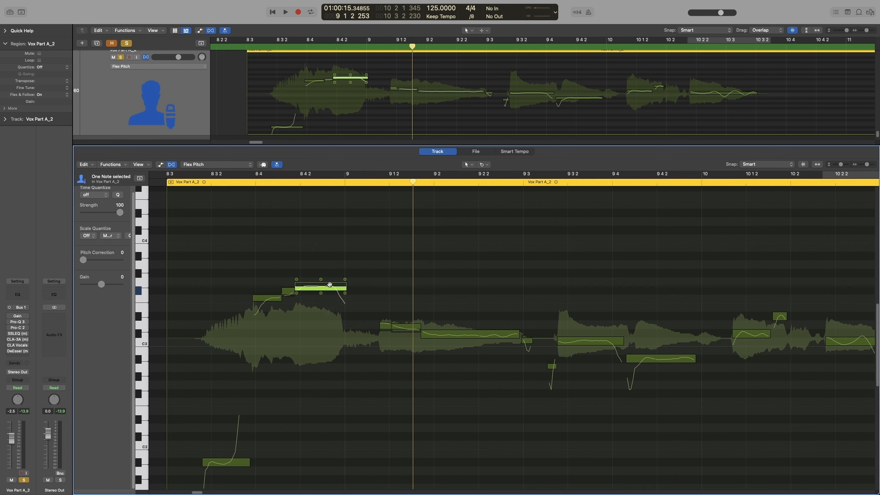
Set the three notes between 8 4 and bar 9 to perfect pitch, play them back, and deselect them.
{"action": "left_click_drag", "start_coordinate": [244, 252], "coordinate": [358, 332]}
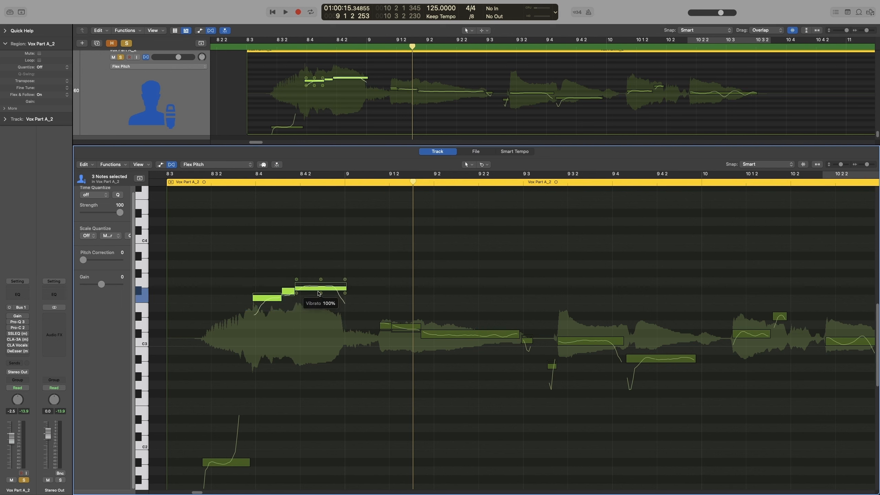
{"action": "right_click", "coordinate": [314, 286]}
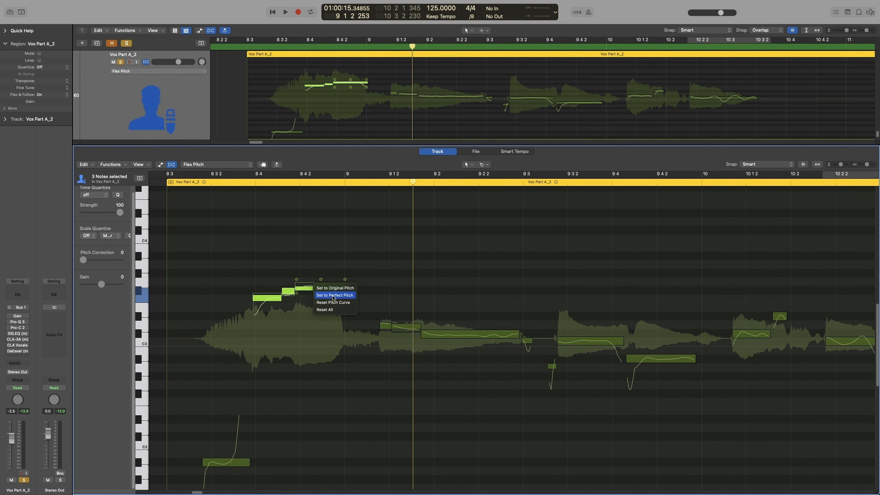
{"action": "left_click", "coordinate": [334, 295]}
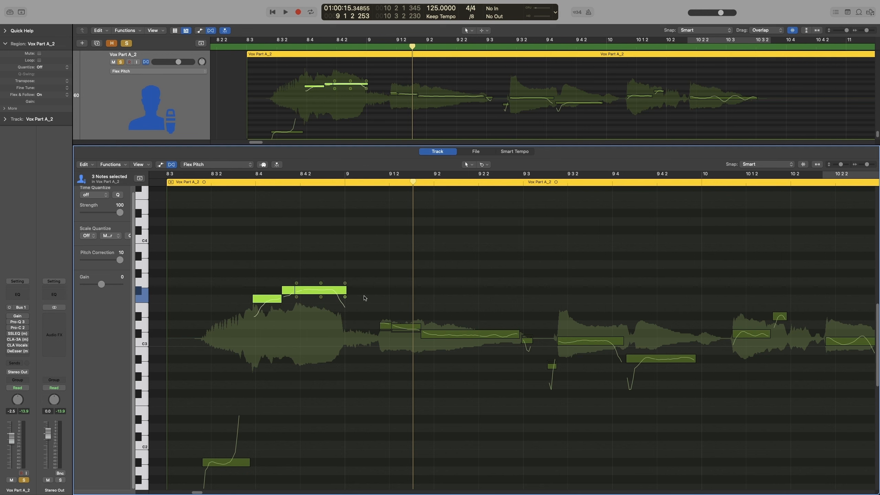
{"action": "left_click", "coordinate": [228, 184]}
{"action": "key", "text": "space"}
{"action": "key", "text": "space"}
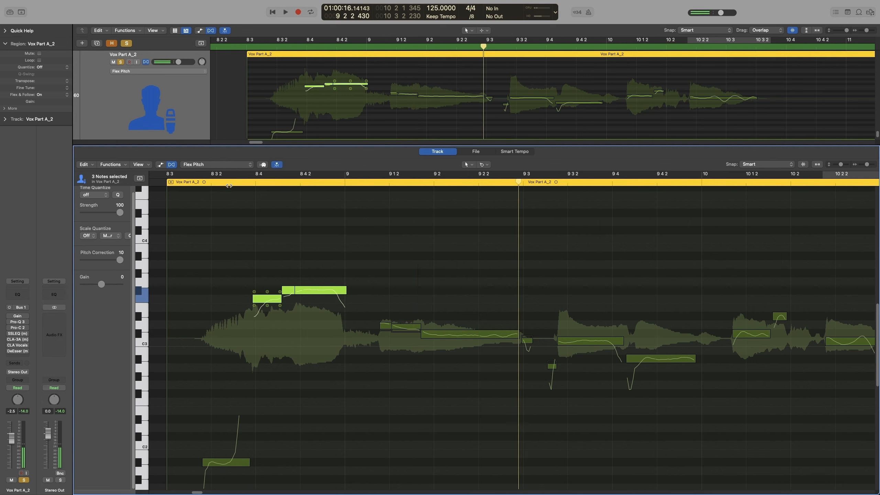
{"action": "left_click", "coordinate": [359, 396]}
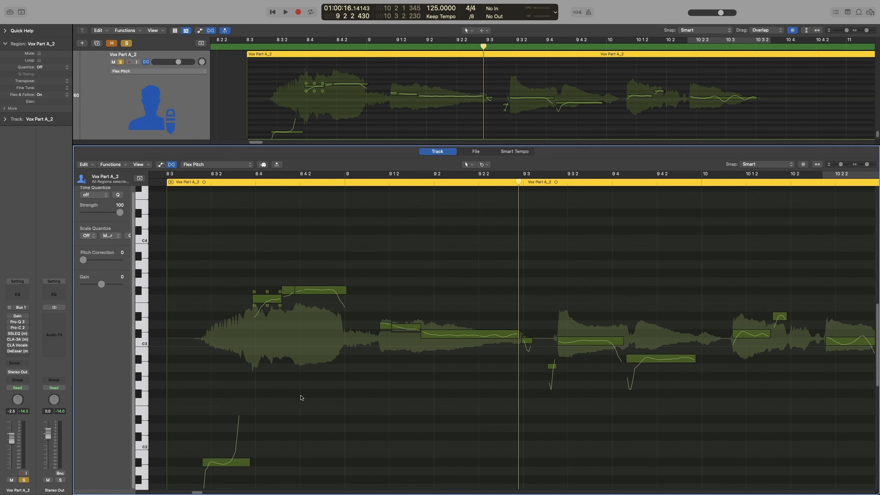
{"action": "key", "text": "super+Left"}
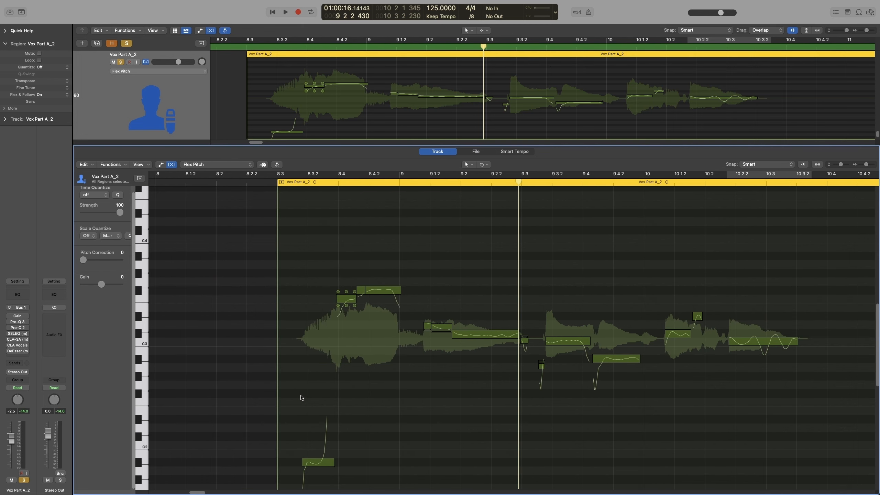
{"action": "scroll", "coordinate": [295, 402], "scroll_direction": "right", "scroll_amount": 2}
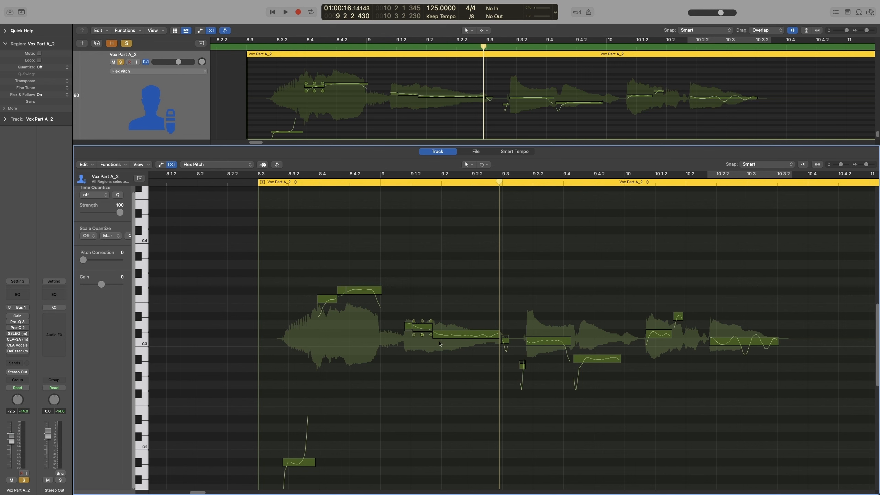
Slightly lower the gain of the low opening note near 8 3 2, and set the long note just before bar 9 to about -2 dB gain.
{"action": "mouse_move", "coordinate": [543, 341]}
{"action": "mouse_move", "coordinate": [712, 336]}
{"action": "mouse_move", "coordinate": [331, 351]}
{"action": "key", "text": "super+Right"}
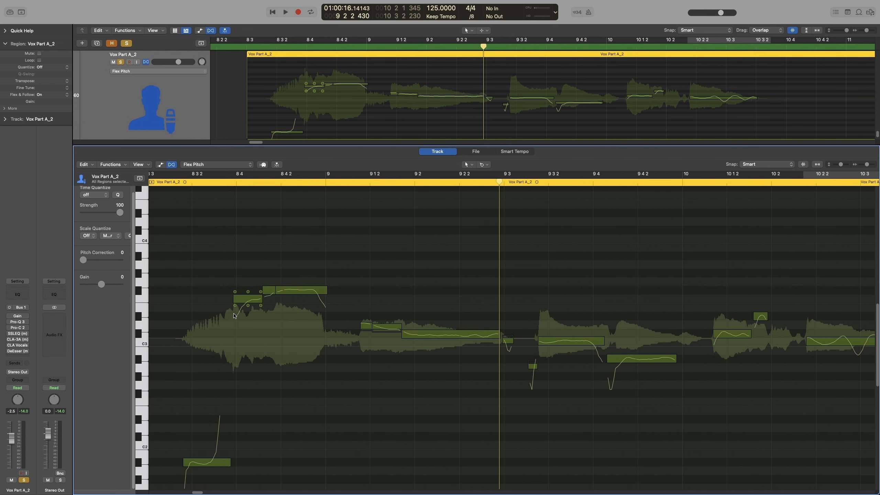
{"action": "mouse_move", "coordinate": [235, 306]}
{"action": "scroll", "coordinate": [202, 405], "scroll_direction": "down", "scroll_amount": 1}
{"action": "mouse_move", "coordinate": [186, 466]}
{"action": "left_click_drag", "start_coordinate": [185, 466], "coordinate": [185, 471]}
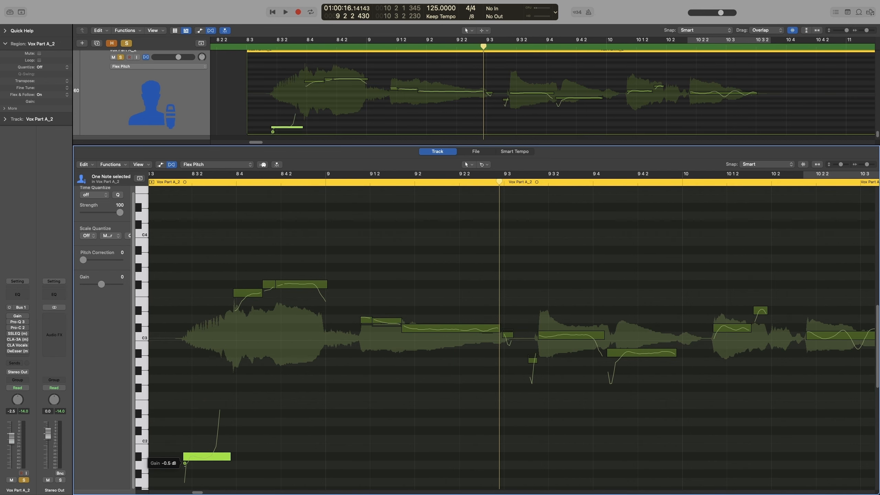
{"action": "mouse_move", "coordinate": [235, 302]}
{"action": "left_click_drag", "start_coordinate": [235, 303], "coordinate": [277, 291]}
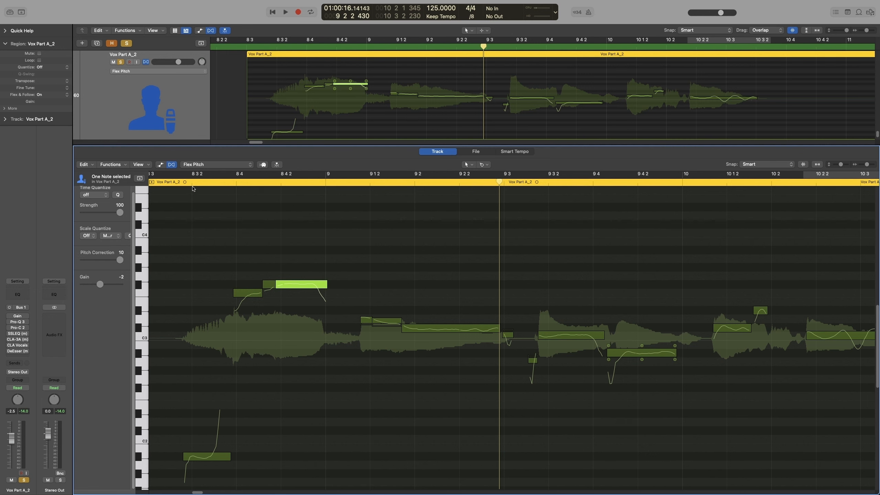
Play back the first phrase from the region's start at 8 3 to check its levels.
{"action": "key", "text": "super+Left"}
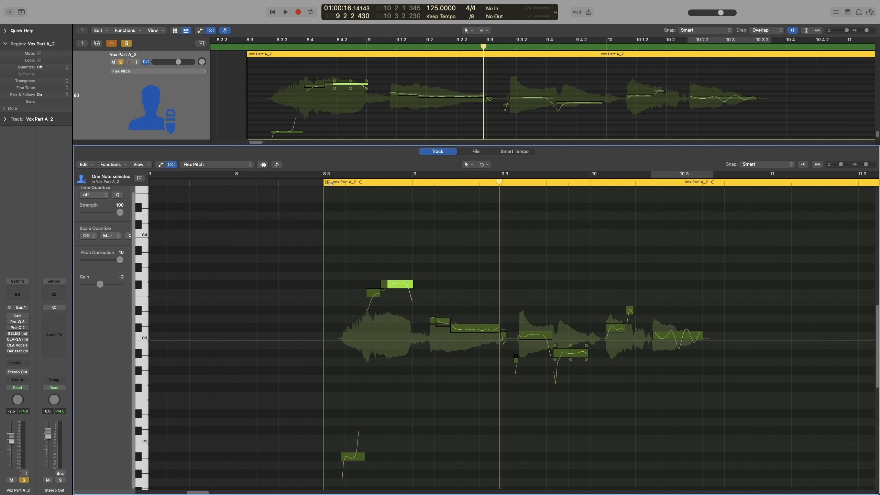
{"action": "left_click", "coordinate": [331, 182]}
{"action": "key", "text": "space"}
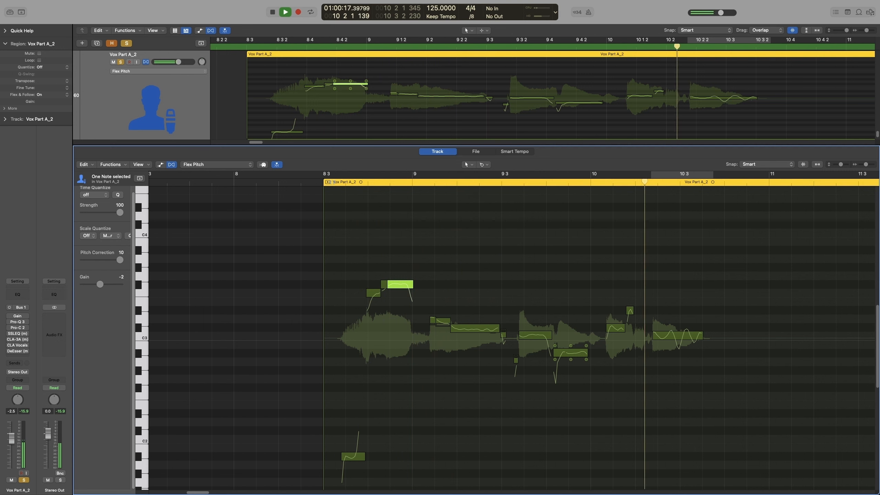
{"action": "key", "text": "space"}
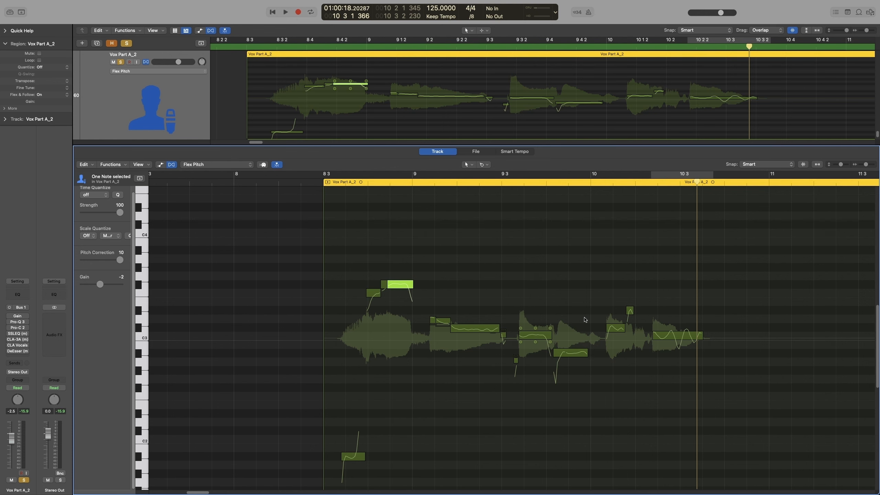
Play the phrase around bars 17 and 18, replaying from 17 2 2 to judge the loudness of its notes.
{"action": "scroll", "coordinate": [536, 322], "scroll_direction": "right", "scroll_amount": 5}
{"action": "scroll", "coordinate": [414, 322], "scroll_direction": "right", "scroll_amount": 15}
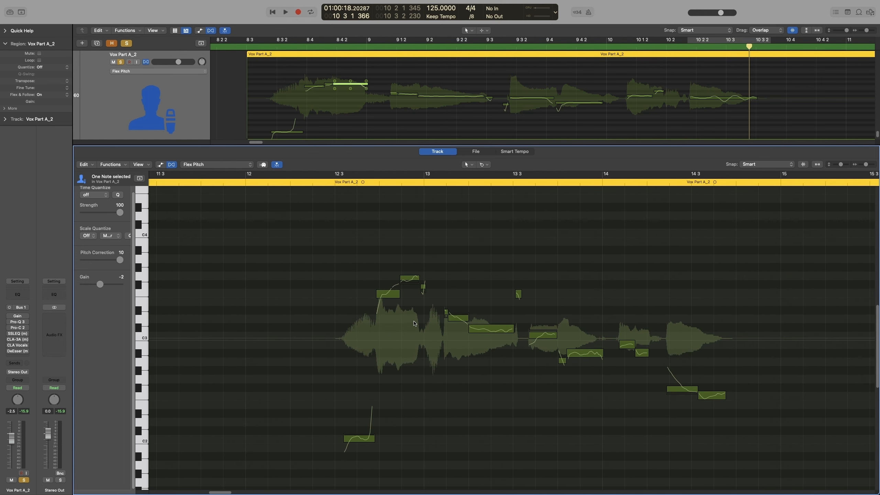
{"action": "scroll", "coordinate": [465, 318], "scroll_direction": "right", "scroll_amount": 20}
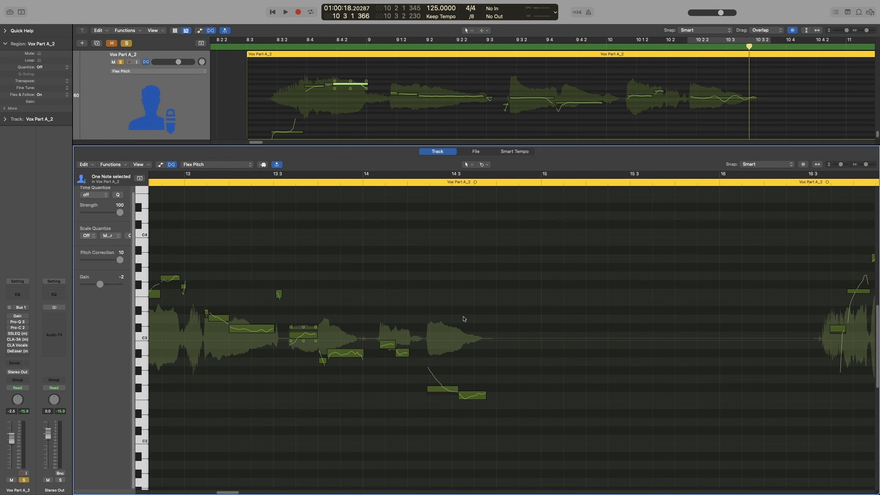
{"action": "scroll", "coordinate": [462, 318], "scroll_direction": "right", "scroll_amount": 3}
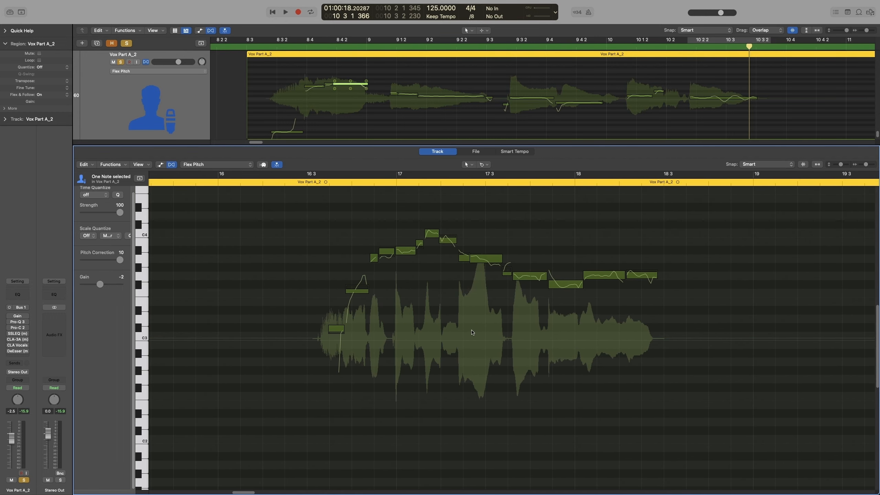
{"action": "left_click", "coordinate": [396, 182]}
{"action": "key", "text": "space"}
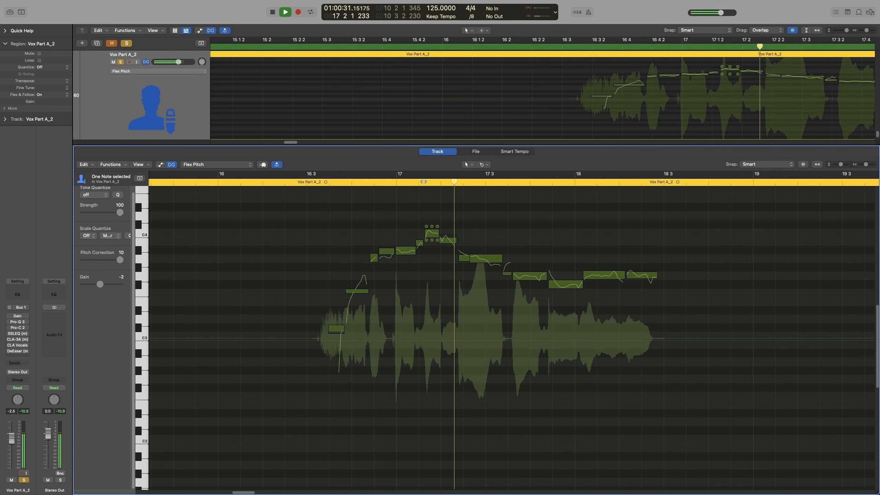
{"action": "key", "text": "space"}
{"action": "key", "text": "space"}
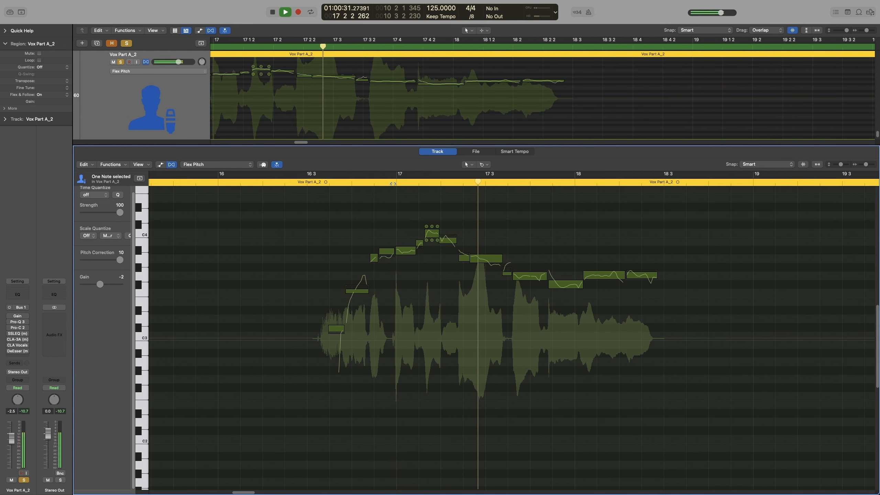
{"action": "key", "text": "space"}
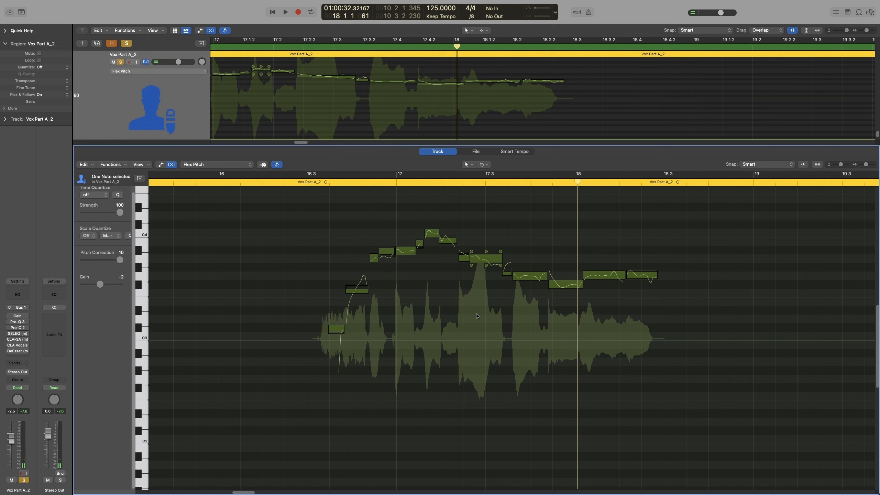
{"action": "left_click", "coordinate": [461, 182]}
{"action": "key", "text": "space"}
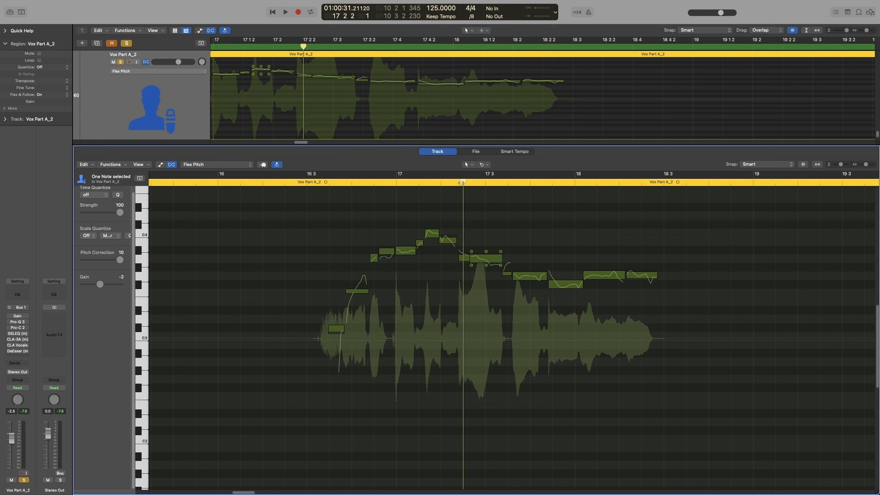
{"action": "key", "text": "space"}
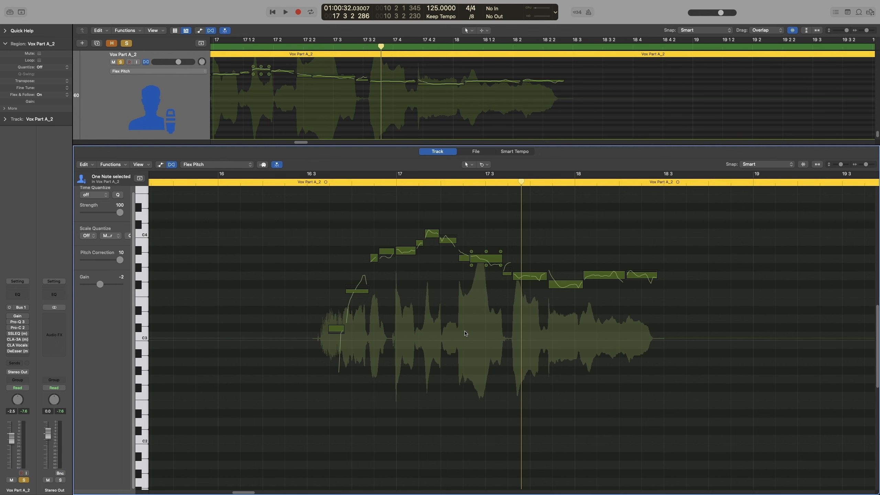
Lower the gain of the short note at 17 2 2 to about -2.3 dB and the long note following it to about -1 dB, and play them back.
{"action": "key", "text": "super+Right"}
{"action": "key", "text": "super+Right"}
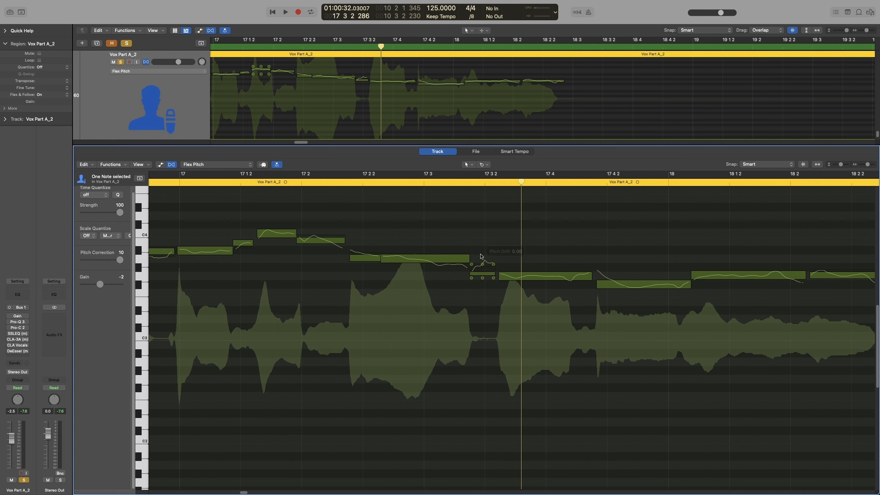
{"action": "left_click_drag", "start_coordinate": [383, 265], "coordinate": [352, 269]}
{"action": "left_click", "coordinate": [391, 265]}
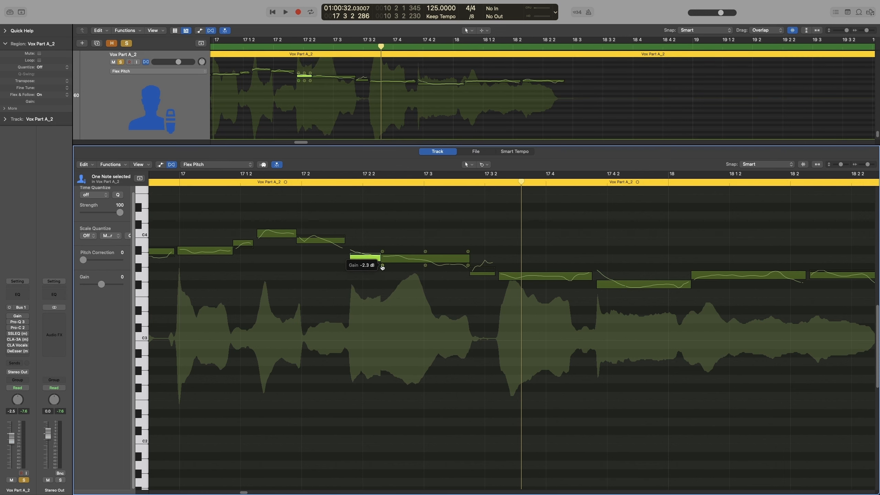
{"action": "key", "text": "super+Left"}
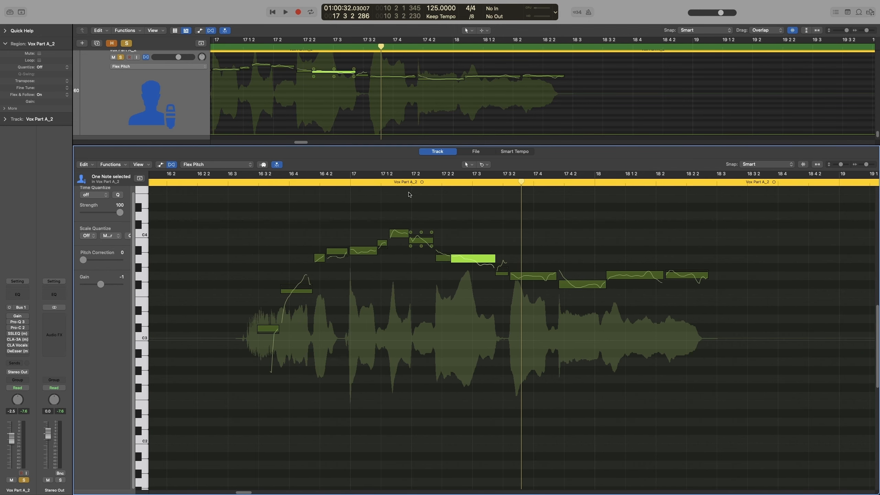
{"action": "double_click", "coordinate": [382, 182]}
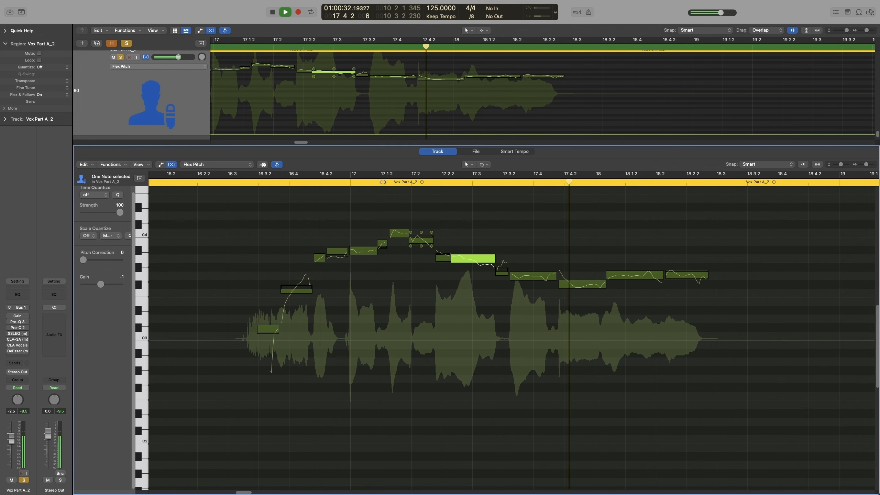
{"action": "left_click", "coordinate": [383, 182]}
{"action": "key", "text": "space"}
Reset all edits on the long note before 17 3 2, set its gain to about -2.8 dB, and play the phrase back.
{"action": "right_click", "coordinate": [459, 257]}
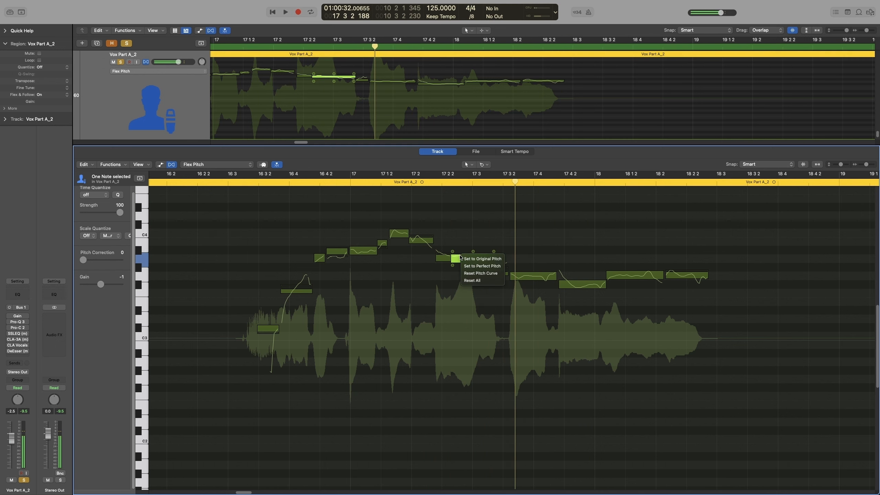
{"action": "left_click", "coordinate": [477, 281]}
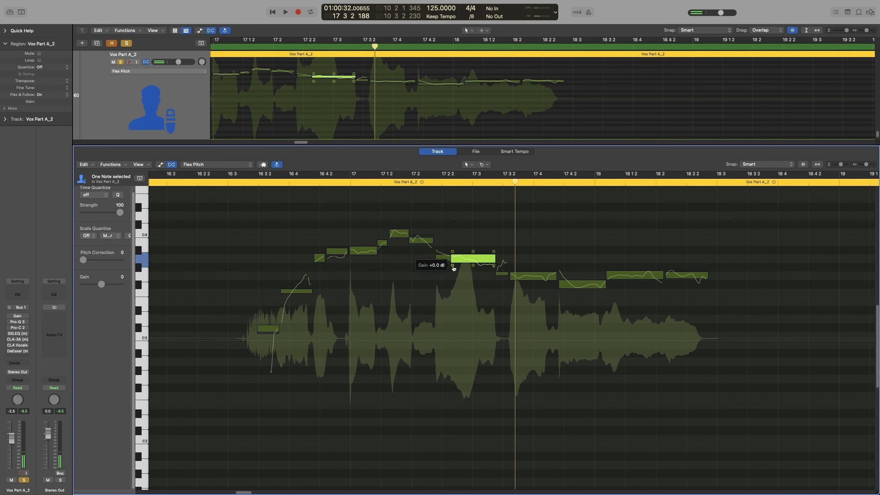
{"action": "left_click_drag", "start_coordinate": [452, 265], "coordinate": [453, 274]}
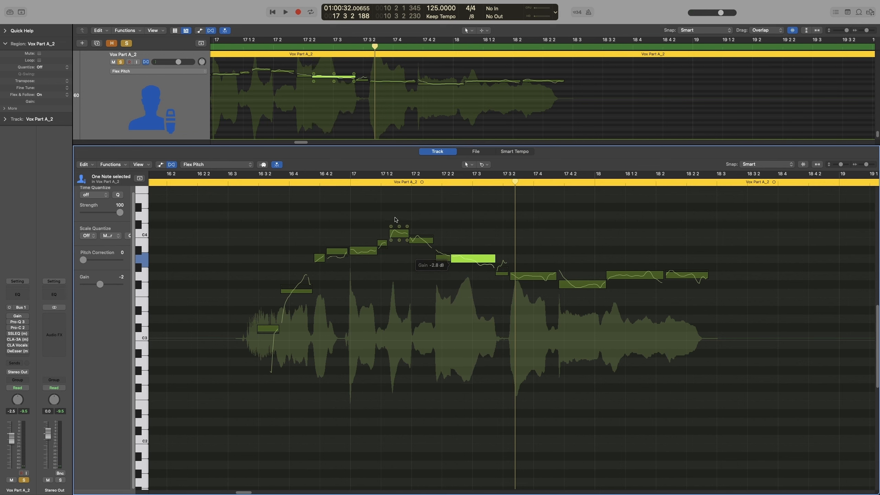
{"action": "left_click", "coordinate": [344, 183]}
{"action": "key", "text": "space"}
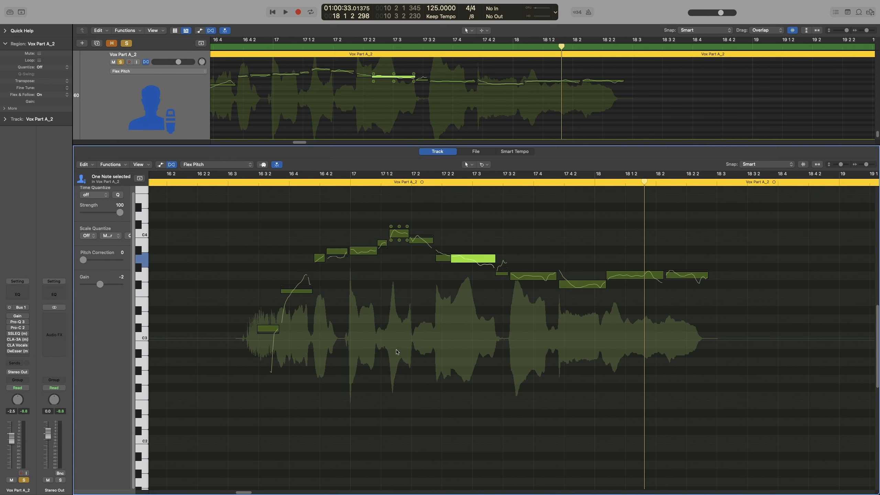
Look back through the notes, pitch curves and waveforms of the earlier phrases from bar 16 to the region's start at 8 3.
{"action": "scroll", "coordinate": [397, 352], "scroll_direction": "left", "scroll_amount": 20}
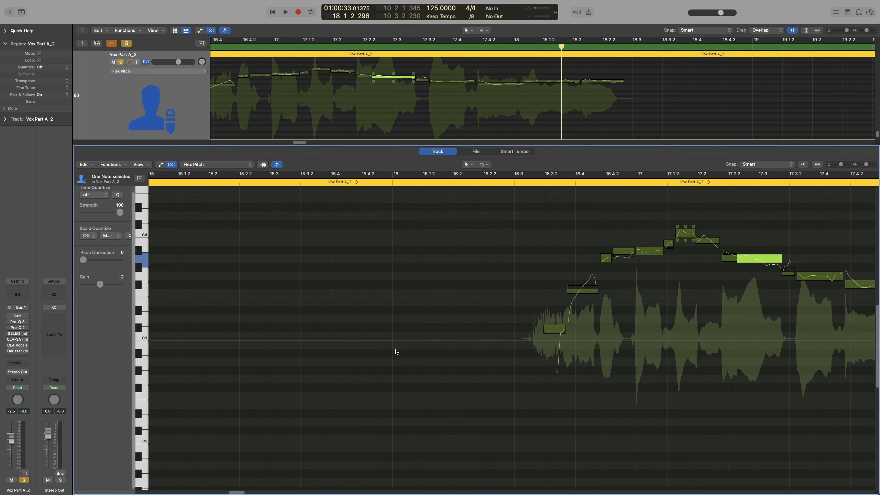
{"action": "scroll", "coordinate": [397, 351], "scroll_direction": "left", "scroll_amount": 15}
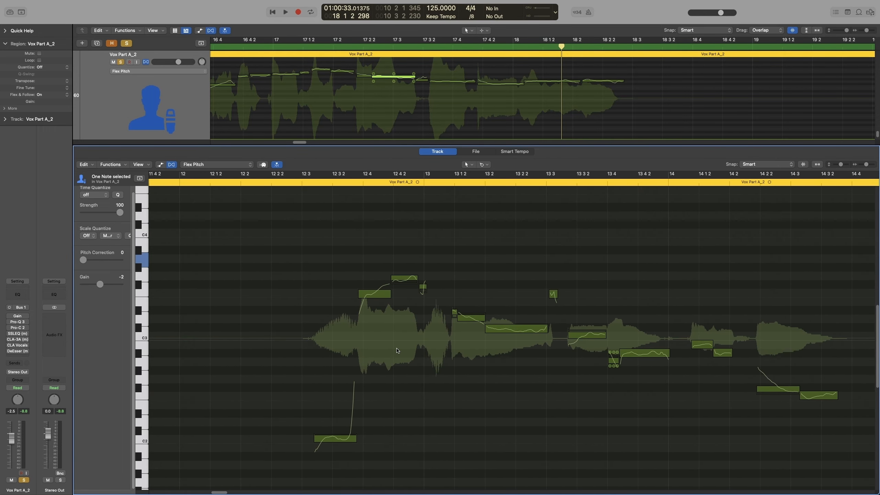
{"action": "scroll", "coordinate": [397, 350], "scroll_direction": "left", "scroll_amount": 4}
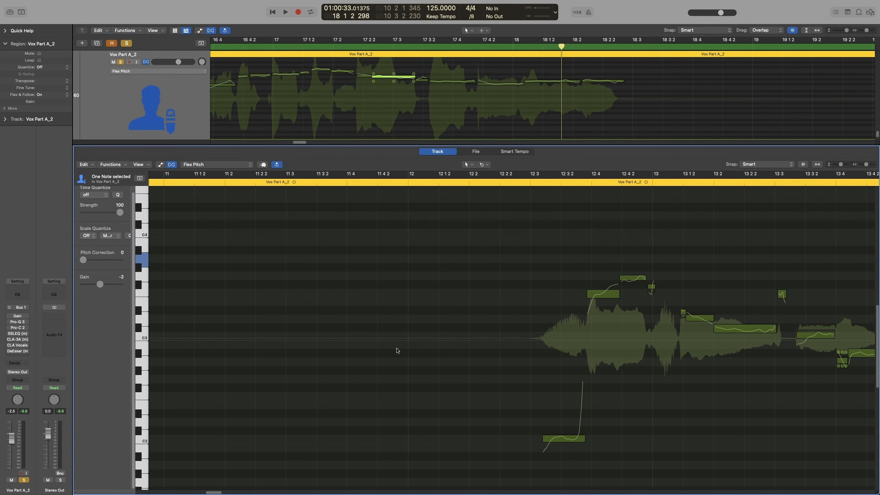
{"action": "scroll", "coordinate": [396, 351], "scroll_direction": "left", "scroll_amount": 15}
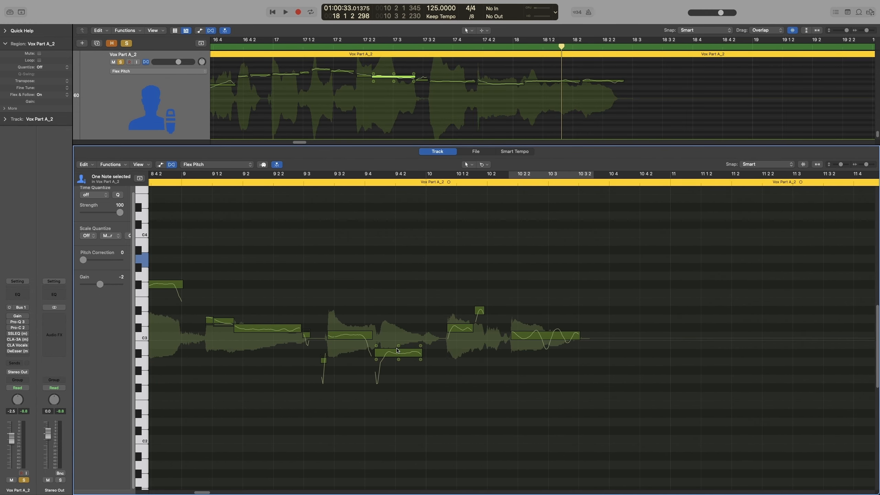
{"action": "scroll", "coordinate": [397, 351], "scroll_direction": "left", "scroll_amount": 4}
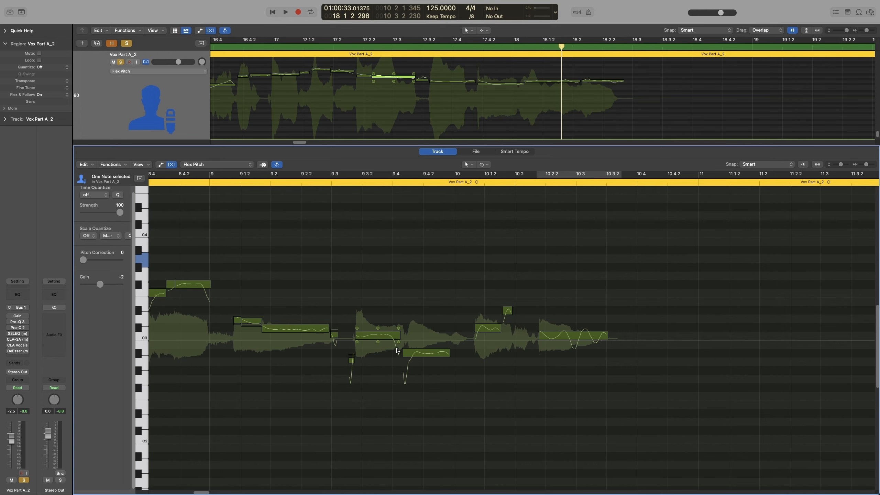
{"action": "scroll", "coordinate": [397, 351], "scroll_direction": "left", "scroll_amount": 6}
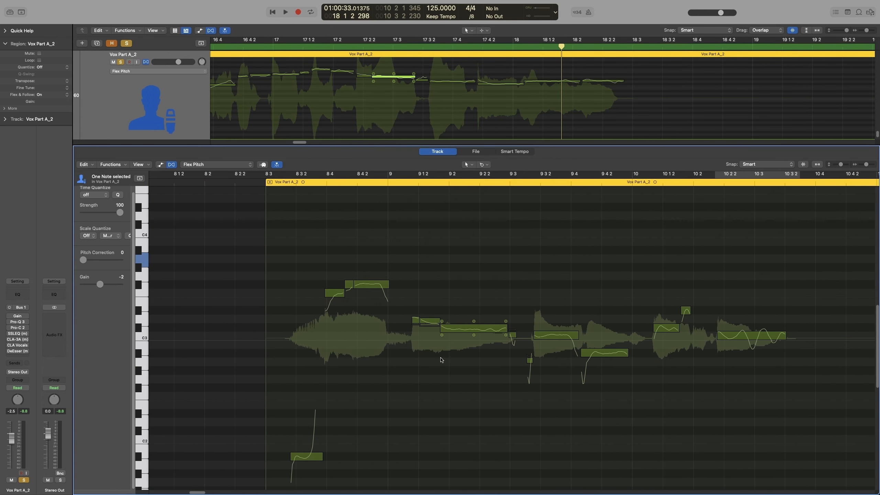
{"action": "scroll", "coordinate": [441, 360], "scroll_direction": "right", "scroll_amount": 3}
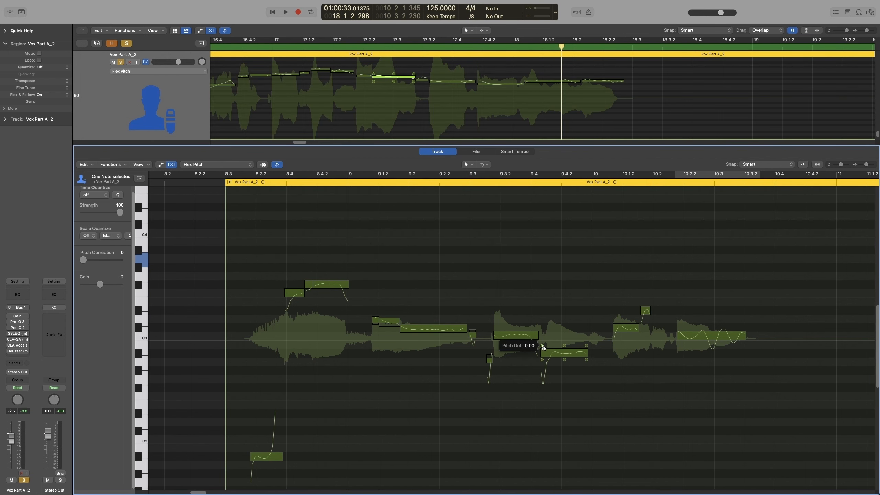
{"action": "left_click", "coordinate": [542, 348]}
Play back the end of the phrase from bar 18 to hear its last two notes.
{"action": "scroll", "coordinate": [543, 347], "scroll_direction": "right", "scroll_amount": 10}
{"action": "scroll", "coordinate": [543, 348], "scroll_direction": "right", "scroll_amount": 20}
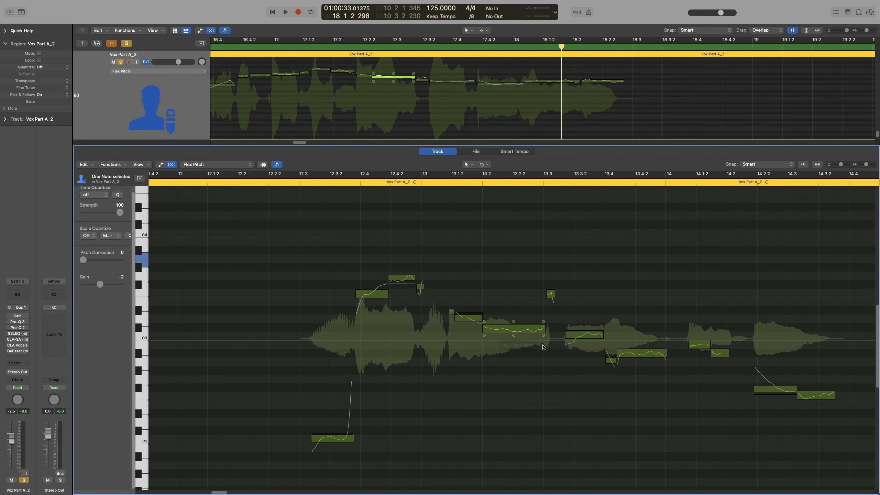
{"action": "scroll", "coordinate": [453, 338], "scroll_direction": "right", "scroll_amount": 20}
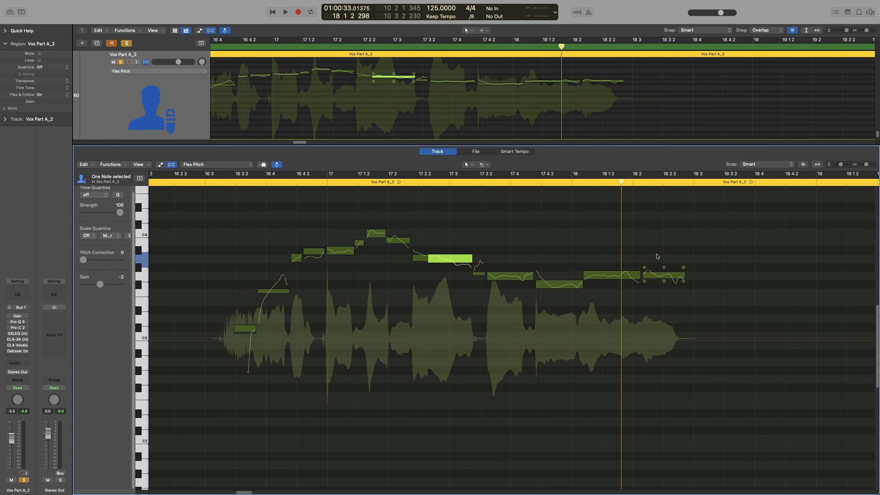
{"action": "key", "text": "space"}
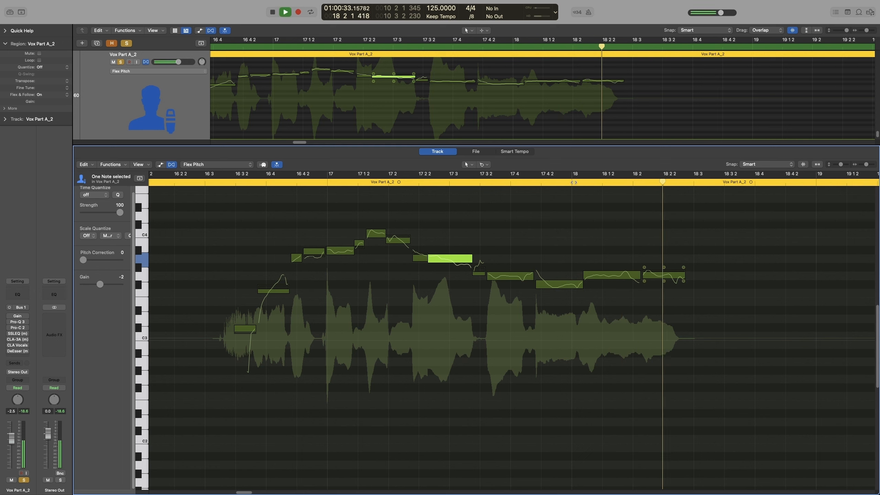
{"action": "left_click", "coordinate": [572, 183]}
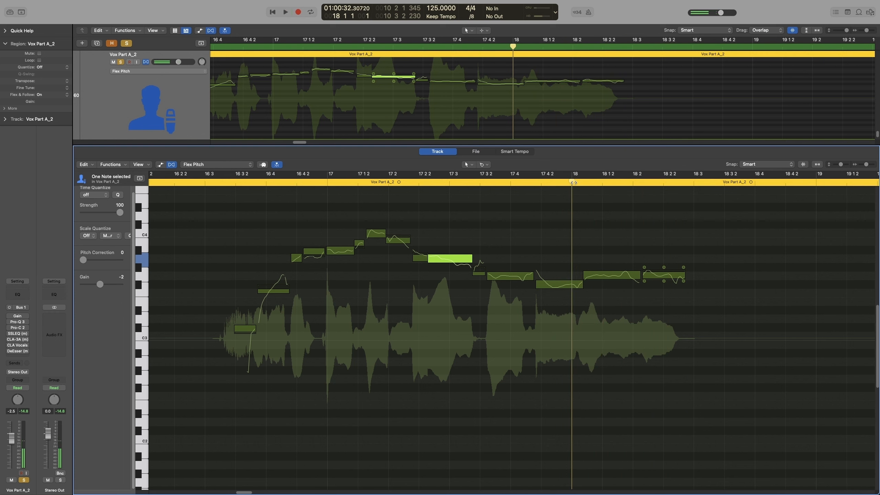
{"action": "key", "text": "space"}
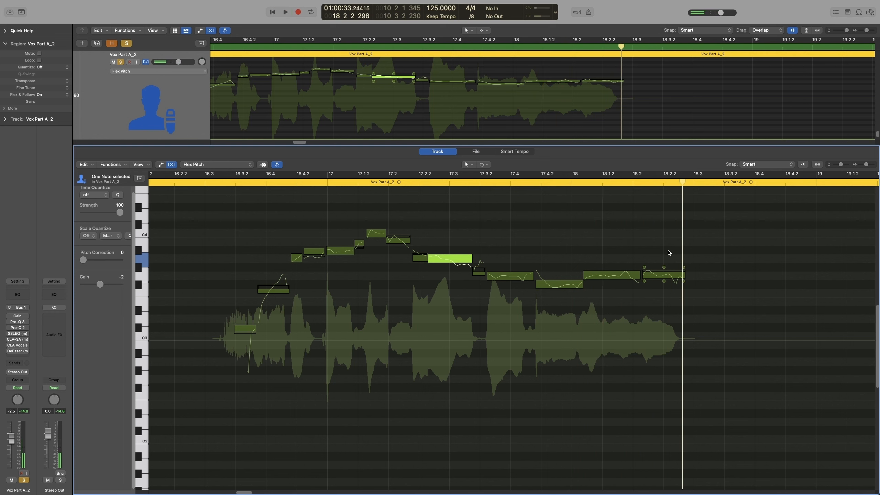
Set the phrase's last two notes, from 18 1 to 18 2 2, to perfect pitch and join them into a single note.
{"action": "left_click_drag", "start_coordinate": [669, 250], "coordinate": [633, 289]}
{"action": "right_click", "coordinate": [652, 283]}
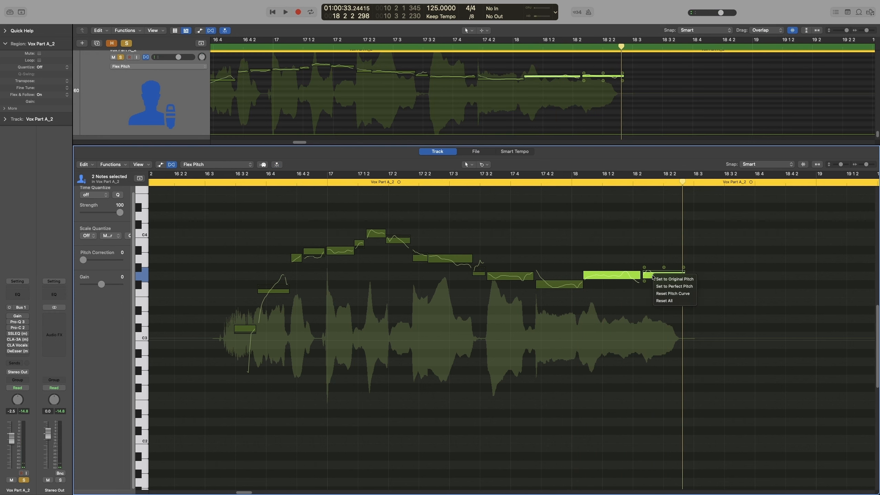
{"action": "left_click", "coordinate": [674, 287]}
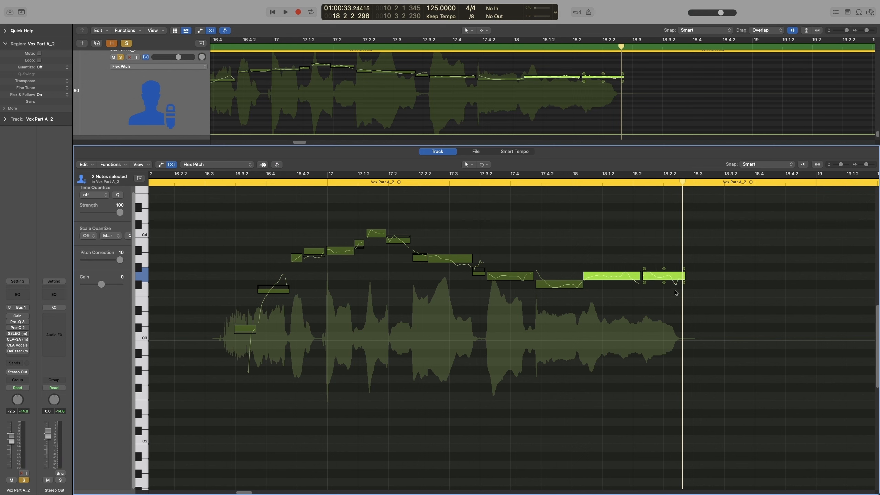
{"action": "left_click", "coordinate": [611, 223]}
{"action": "left_click_drag", "start_coordinate": [688, 251], "coordinate": [623, 277]}
{"action": "left_click", "coordinate": [622, 277], "text": "super"}
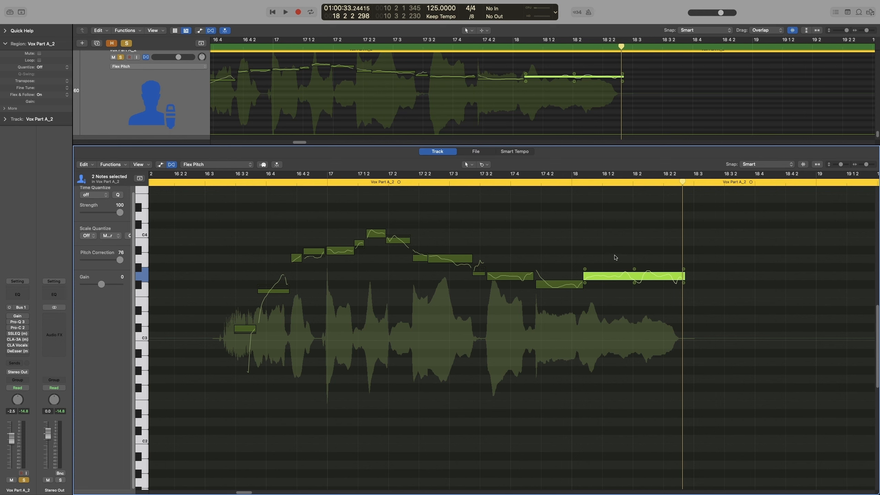
Raise the joined final note to C4 and play the end of the phrase back.
{"action": "left_click", "coordinate": [603, 275]}
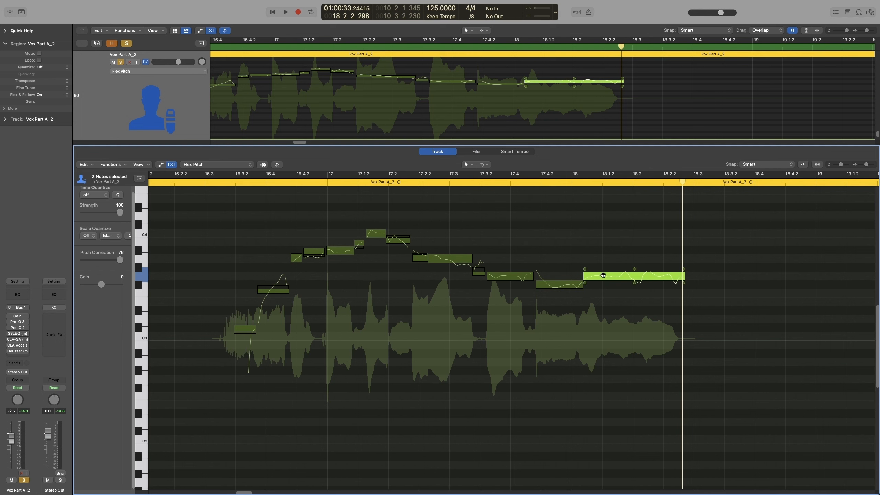
{"action": "left_click_drag", "start_coordinate": [603, 275], "coordinate": [605, 229]}
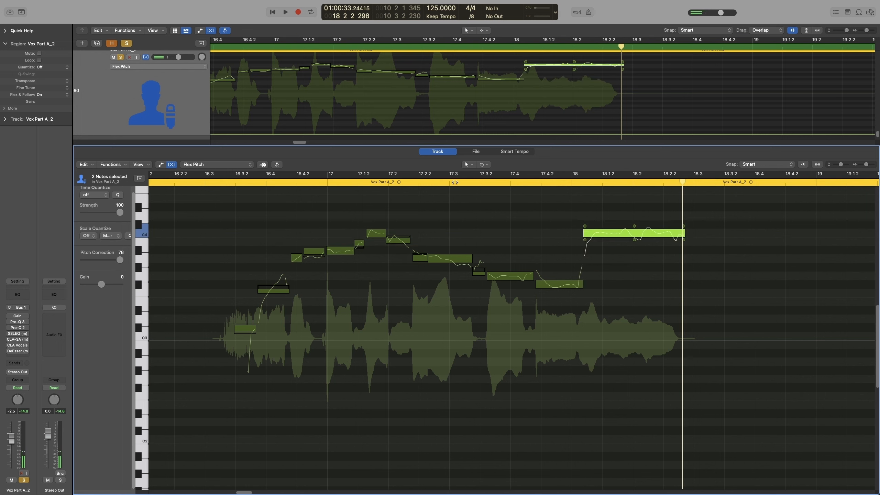
{"action": "left_click", "coordinate": [455, 182]}
{"action": "key", "text": "space"}
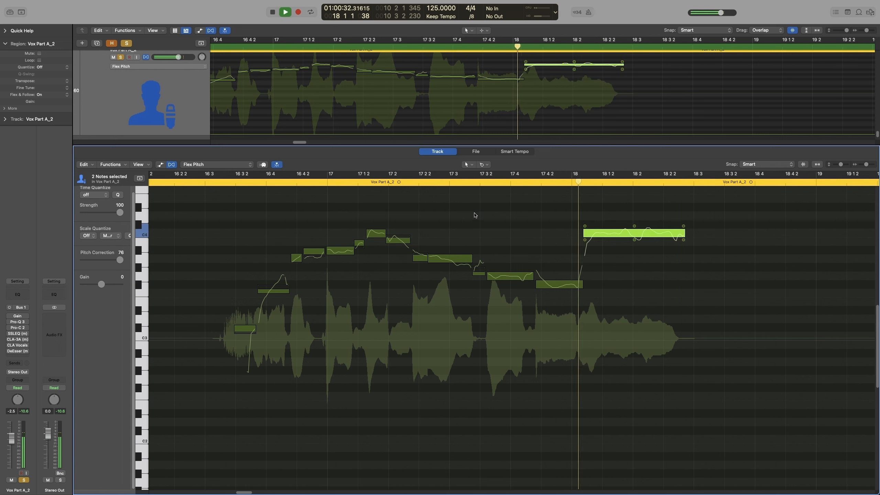
{"action": "key", "text": "space"}
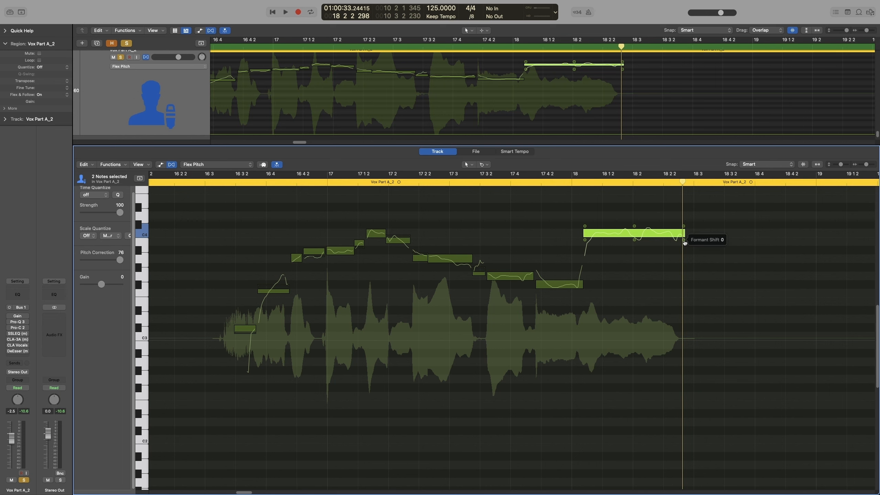
Lower the joined final note's formant shift and loop playback over a cycle range from about 17 3 2 to 18 2 2.
{"action": "left_click_drag", "start_coordinate": [685, 243], "coordinate": [683, 259]}
{"action": "left_click_drag", "start_coordinate": [497, 176], "coordinate": [687, 175]}
{"action": "key", "text": "space"}
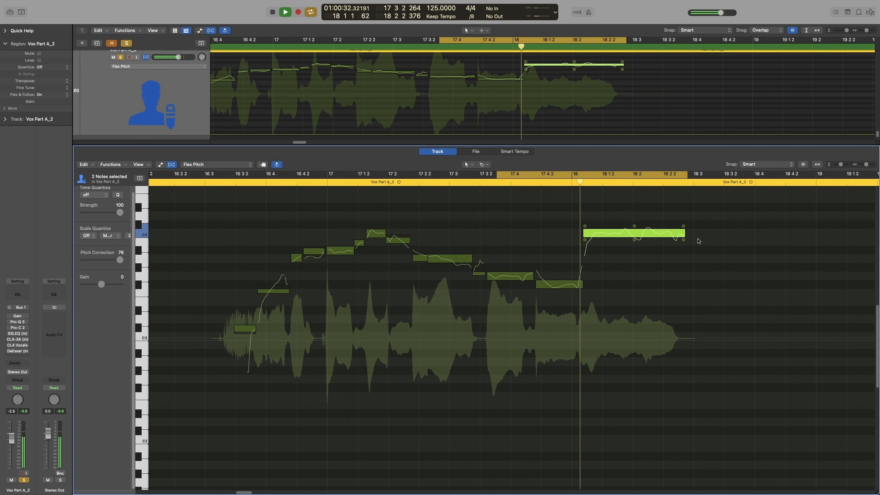
{"action": "key", "text": "space"}
{"action": "key", "text": "space"}
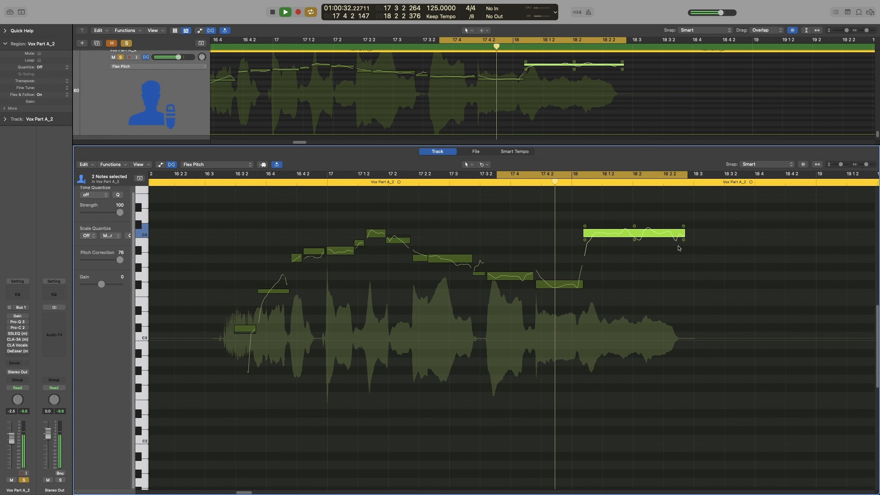
{"action": "key", "text": "space"}
Readjust the joined final note's formant shift, replay the loop, and reset all edits on that note.
{"action": "left_click_drag", "start_coordinate": [682, 248], "coordinate": [685, 244]}
{"action": "key", "text": "space"}
{"action": "key", "text": "space"}
{"action": "key", "text": "space"}
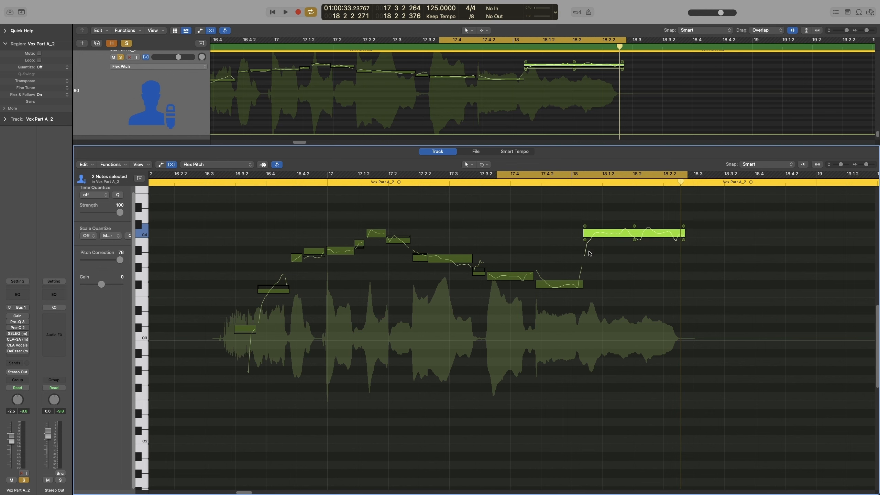
{"action": "right_click", "coordinate": [605, 232]}
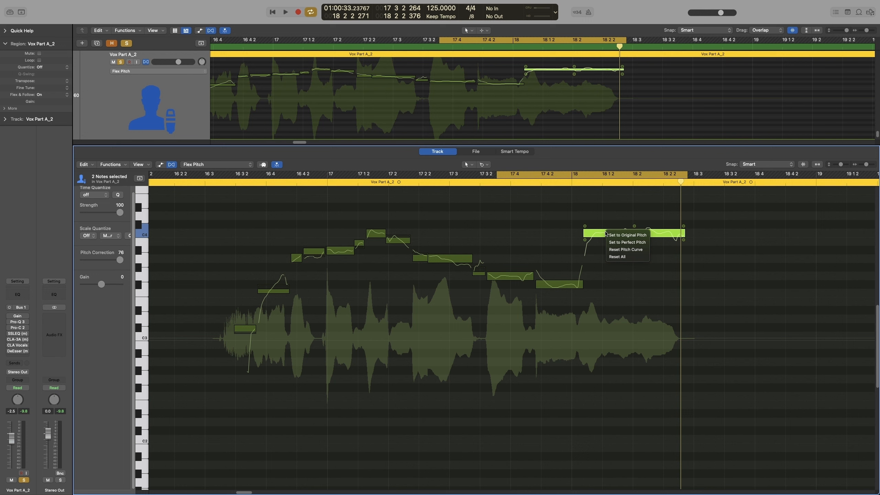
{"action": "left_click", "coordinate": [625, 256]}
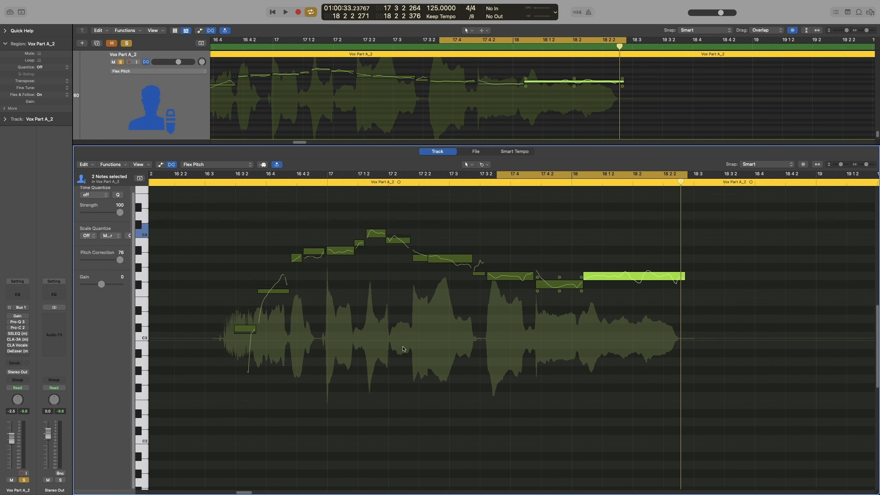
Set the formant shift of all notes in the phrase between 16 3 and 18 3 to -518 and play it from its start with cycling off.
{"action": "left_click", "coordinate": [252, 330]}
{"action": "left_click_drag", "start_coordinate": [213, 216], "coordinate": [707, 375]}
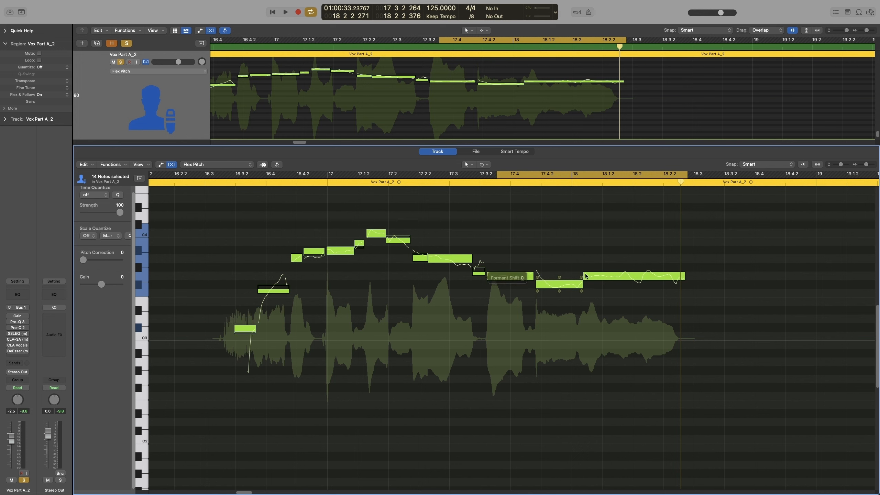
{"action": "left_click_drag", "start_coordinate": [582, 288], "coordinate": [575, 378]}
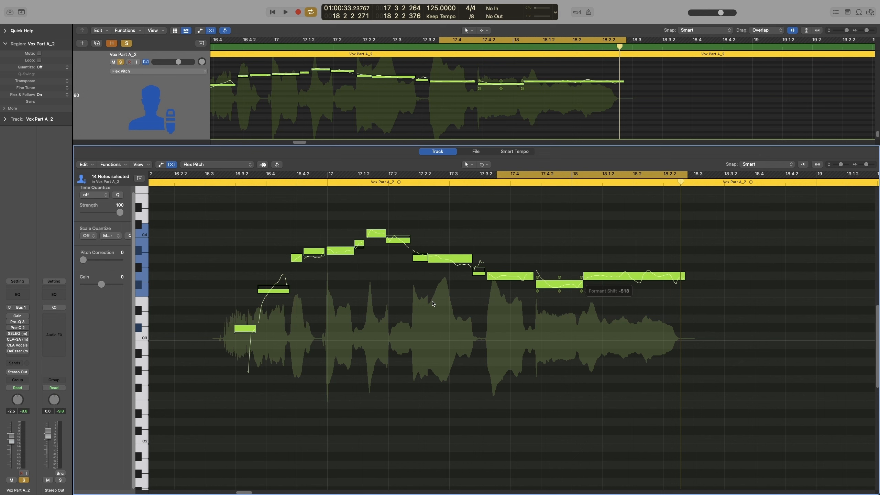
{"action": "key", "text": "c"}
{"action": "double_click", "coordinate": [199, 179]}
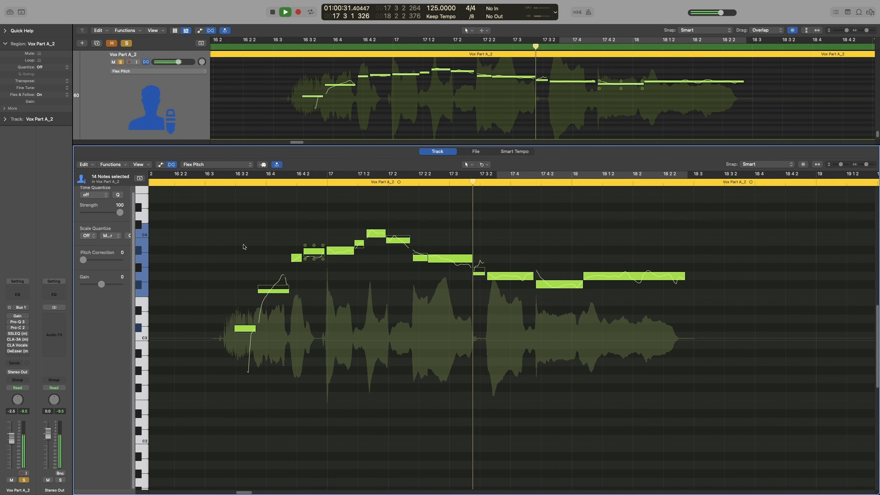
{"action": "key", "text": "space"}
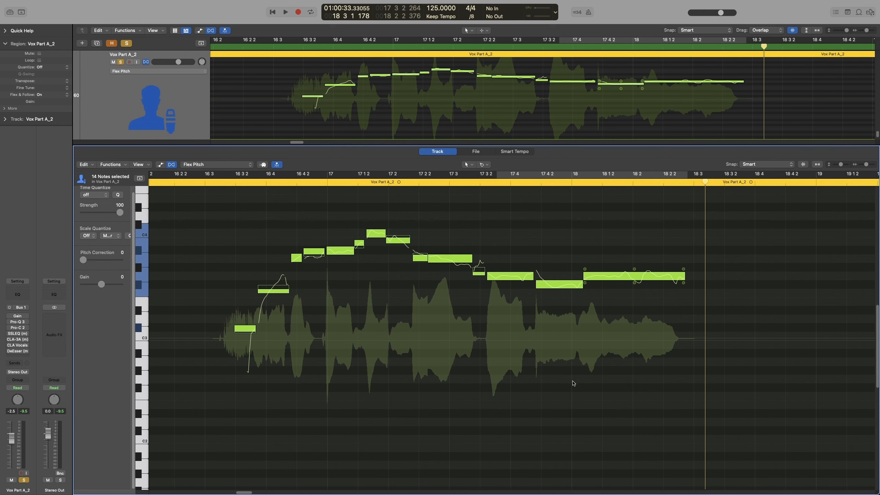
Close the editor and duplicate the Vox Part A_2 track together with its vocal region onto a new track directly below.
{"action": "scroll", "coordinate": [574, 388], "scroll_direction": "left", "scroll_amount": 15}
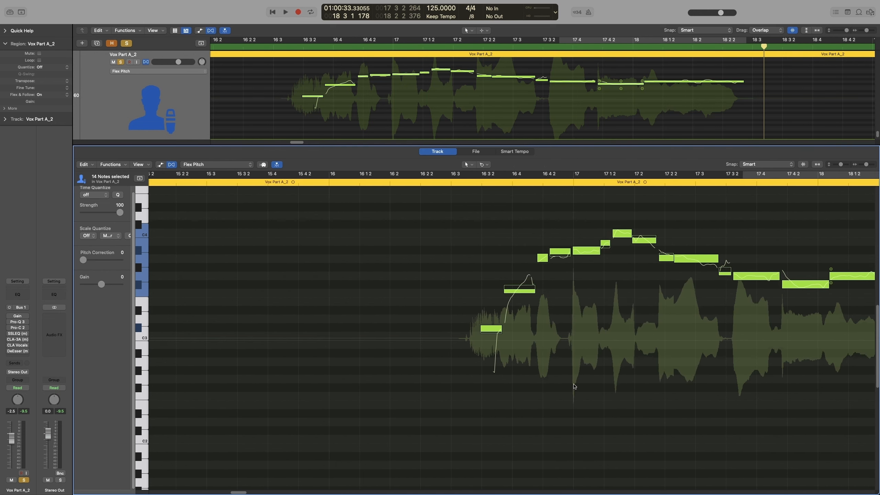
{"action": "scroll", "coordinate": [582, 404], "scroll_direction": "left", "scroll_amount": 8}
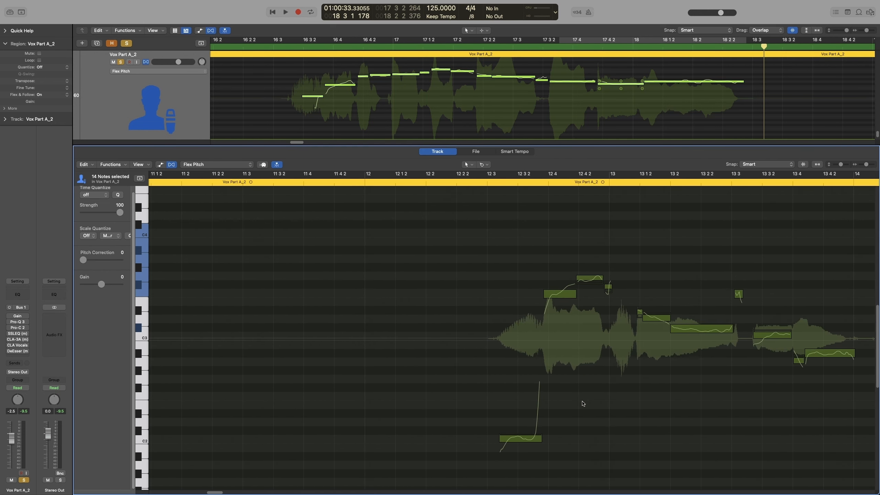
{"action": "scroll", "coordinate": [584, 403], "scroll_direction": "left", "scroll_amount": 5}
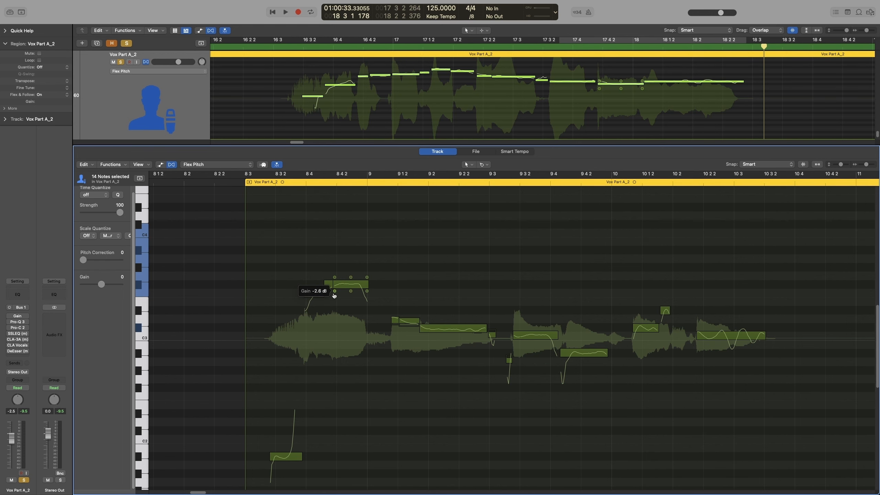
{"action": "key", "text": "e"}
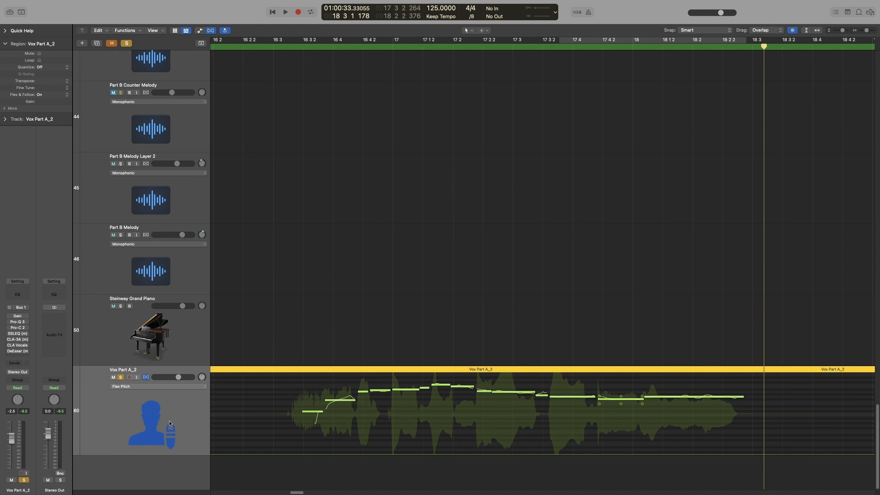
{"action": "key", "text": "super+d"}
{"action": "left_click", "coordinate": [167, 483]}
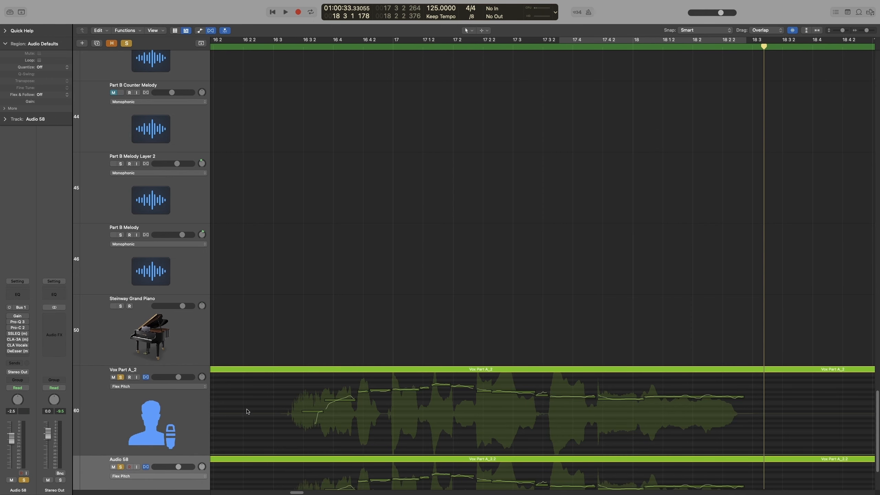
Play both vocal tracks together from the regions' start at 8 3, and toggle the duplicate track's solo off and back on.
{"action": "scroll", "coordinate": [247, 412], "scroll_direction": "down", "scroll_amount": 3}
{"action": "scroll", "coordinate": [247, 408], "scroll_direction": "left", "scroll_amount": 15}
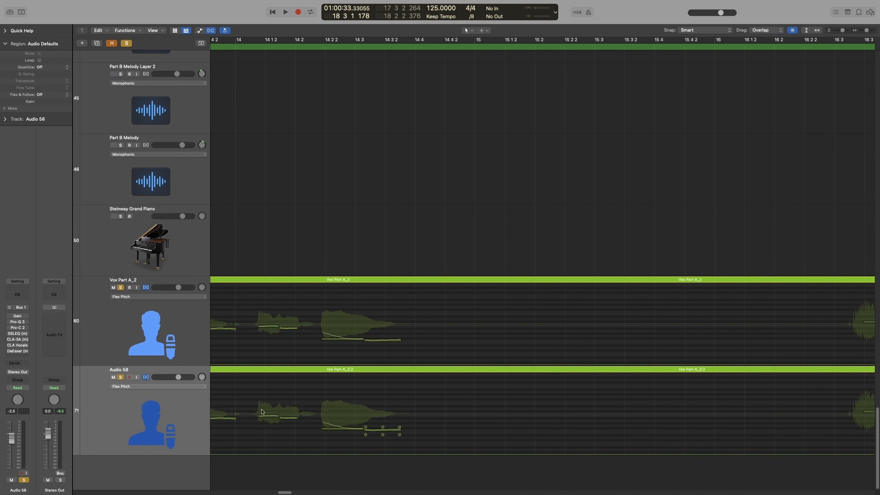
{"action": "scroll", "coordinate": [315, 401], "scroll_direction": "left", "scroll_amount": 20}
{"action": "key", "text": "space"}
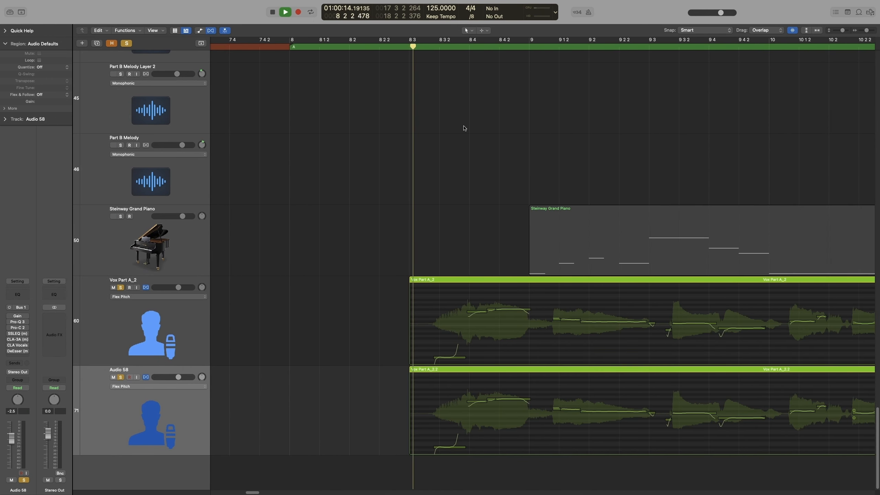
{"action": "scroll", "coordinate": [393, 265], "scroll_direction": "left", "scroll_amount": 5}
{"action": "key", "text": "space"}
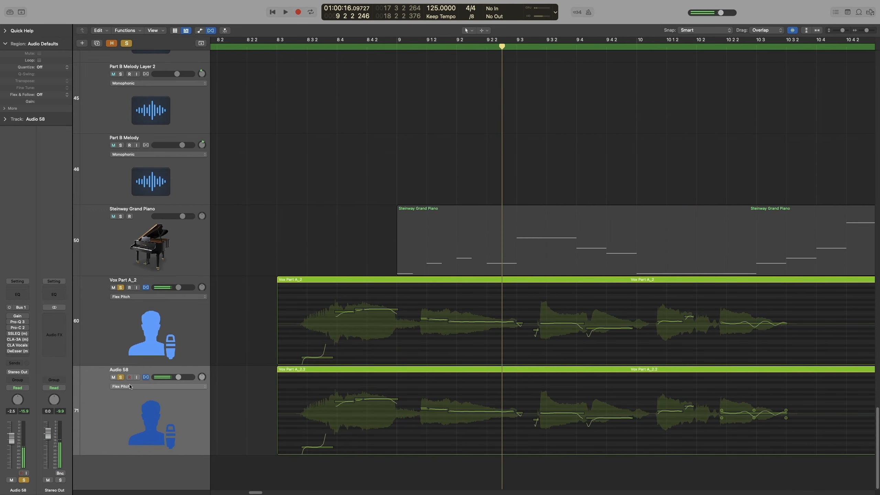
{"action": "left_click", "coordinate": [120, 377]}
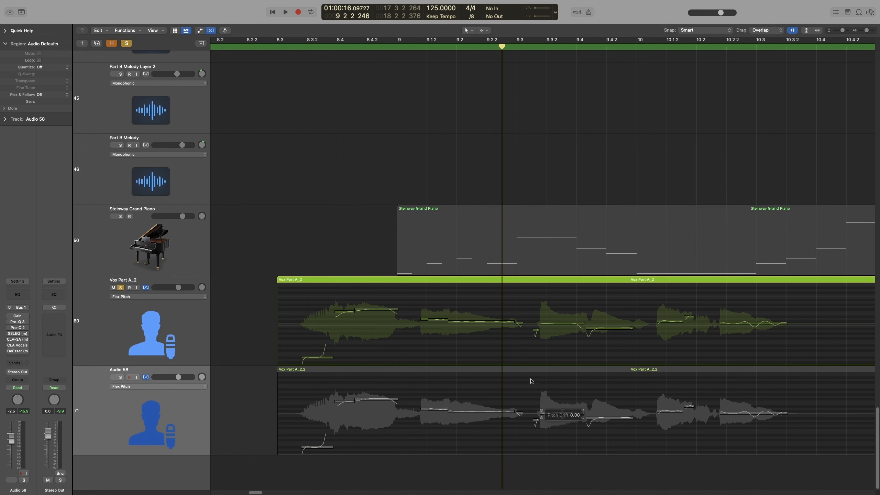
{"action": "left_click", "coordinate": [121, 377]}
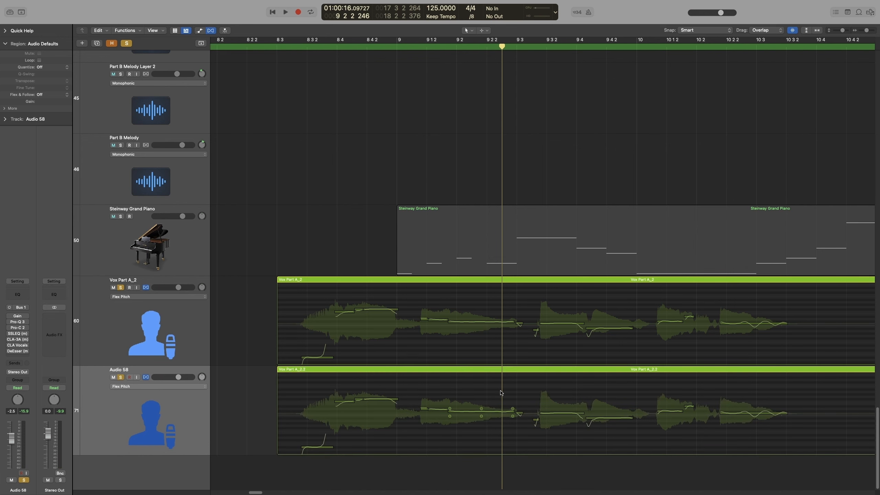
Open the original Vox Part A_2 region in the Flex Pitch editor and set all notes of its first phrase to perfect pitch.
{"action": "double_click", "coordinate": [458, 315]}
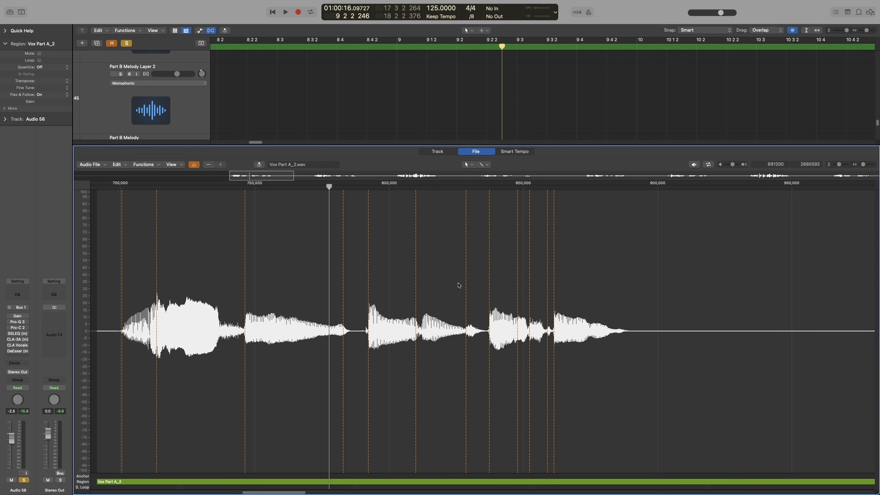
{"action": "scroll", "coordinate": [436, 91], "scroll_direction": "down", "scroll_amount": 5}
{"action": "scroll", "coordinate": [435, 91], "scroll_direction": "down", "scroll_amount": 3}
{"action": "scroll", "coordinate": [435, 91], "scroll_direction": "up", "scroll_amount": 3}
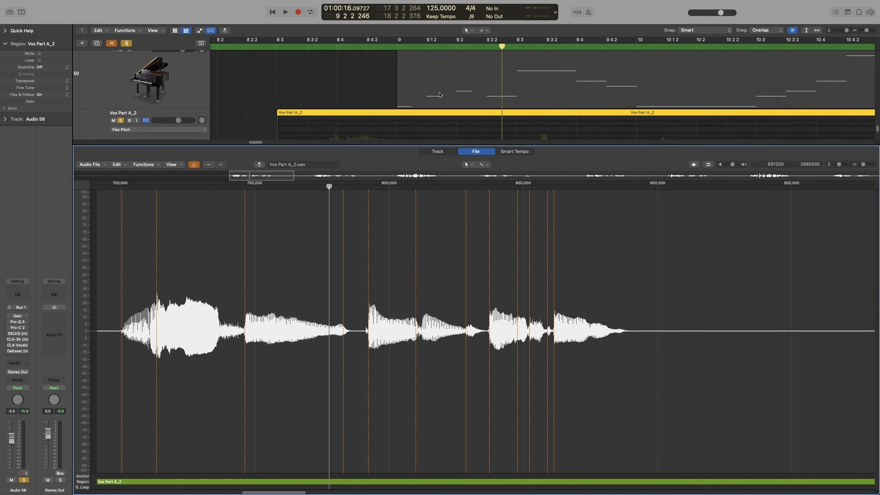
{"action": "scroll", "coordinate": [435, 91], "scroll_direction": "down", "scroll_amount": 3}
{"action": "left_click", "coordinate": [433, 153]}
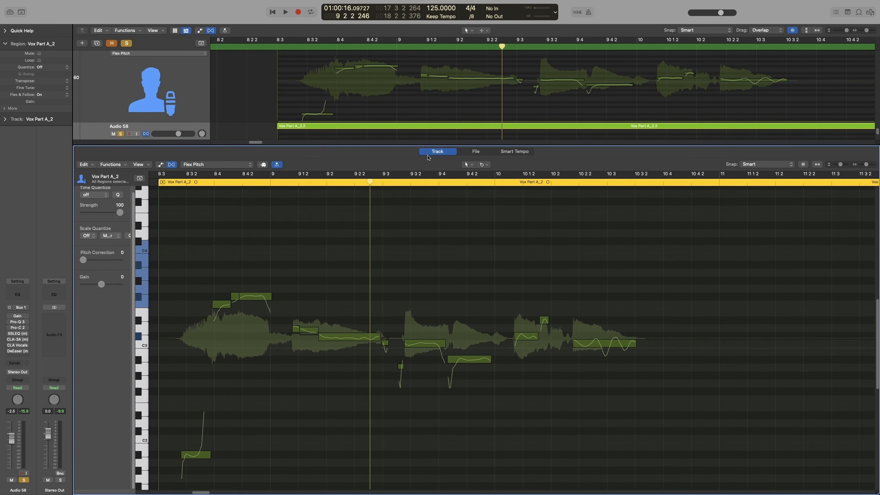
{"action": "left_click_drag", "start_coordinate": [695, 266], "coordinate": [166, 464]}
{"action": "right_click", "coordinate": [272, 296]}
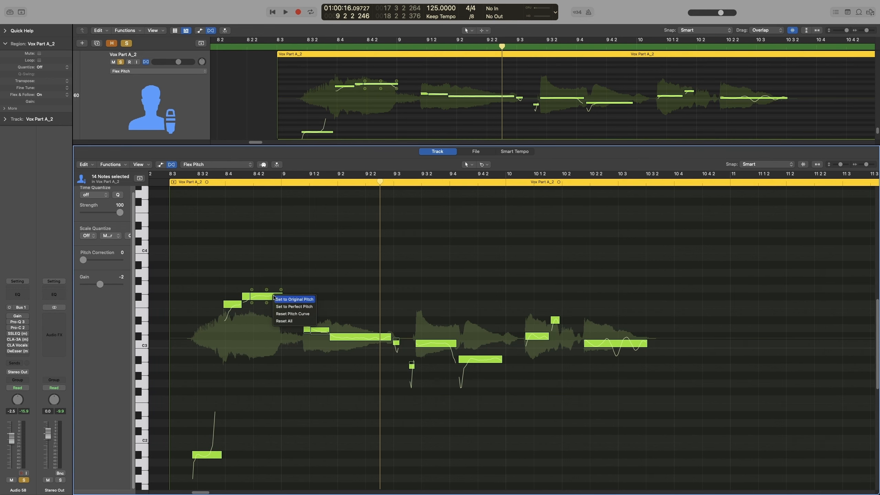
{"action": "left_click", "coordinate": [300, 307]}
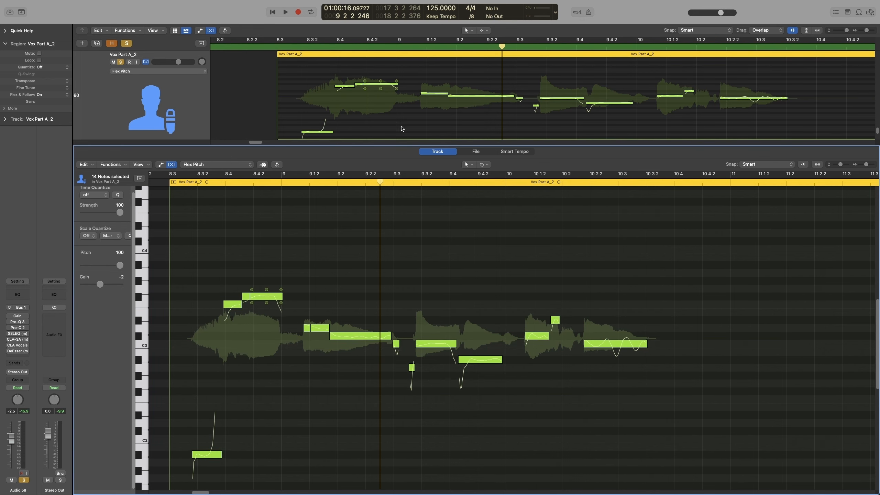
Set all first-phrase notes of the duplicate Vox Part A_2.2 region to perfect pitch and deselect them.
{"action": "scroll", "coordinate": [404, 123], "scroll_direction": "down", "scroll_amount": 3}
{"action": "left_click", "coordinate": [395, 95]}
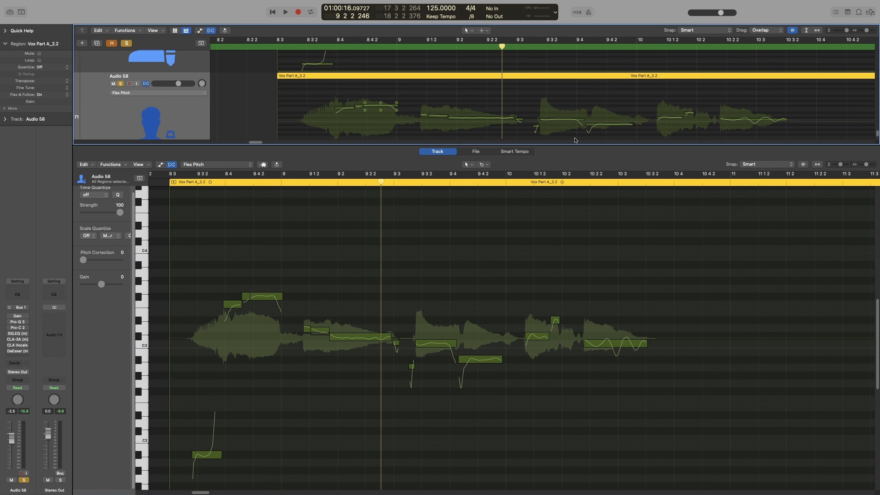
{"action": "left_click_drag", "start_coordinate": [696, 249], "coordinate": [172, 483]}
{"action": "right_click", "coordinate": [353, 336]}
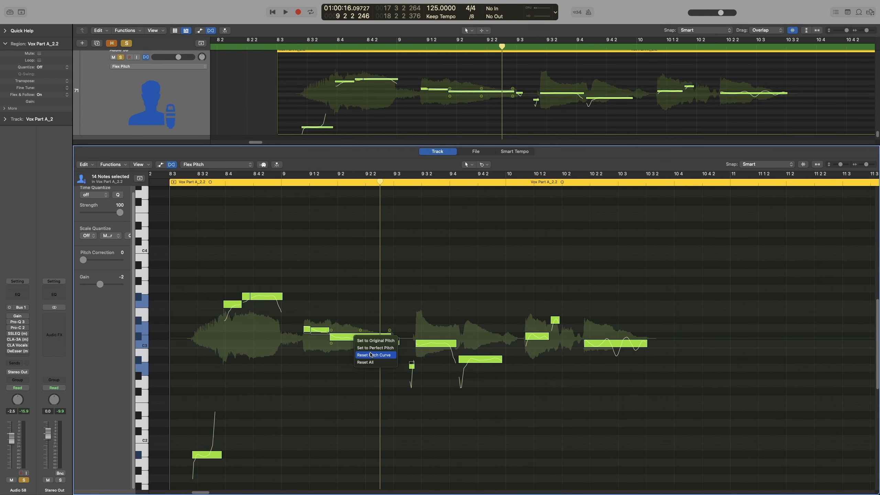
{"action": "left_click", "coordinate": [373, 348]}
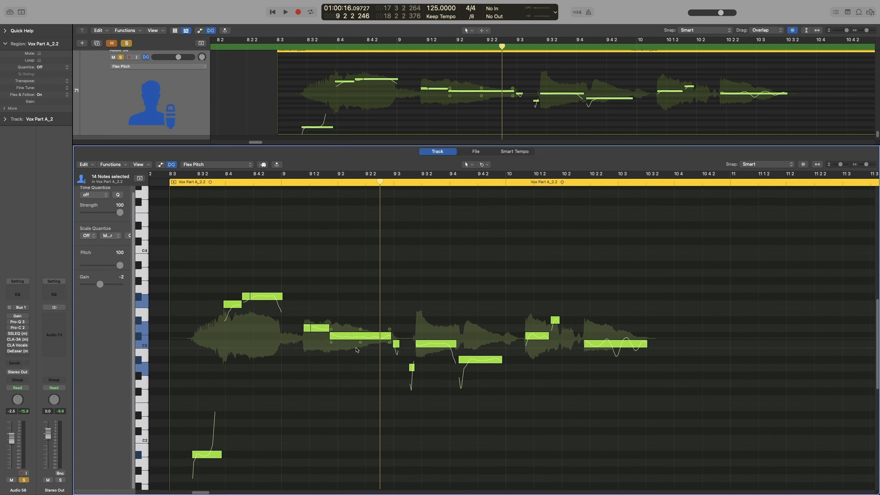
{"action": "left_click", "coordinate": [345, 271]}
{"action": "scroll", "coordinate": [359, 129], "scroll_direction": "down", "scroll_amount": 2}
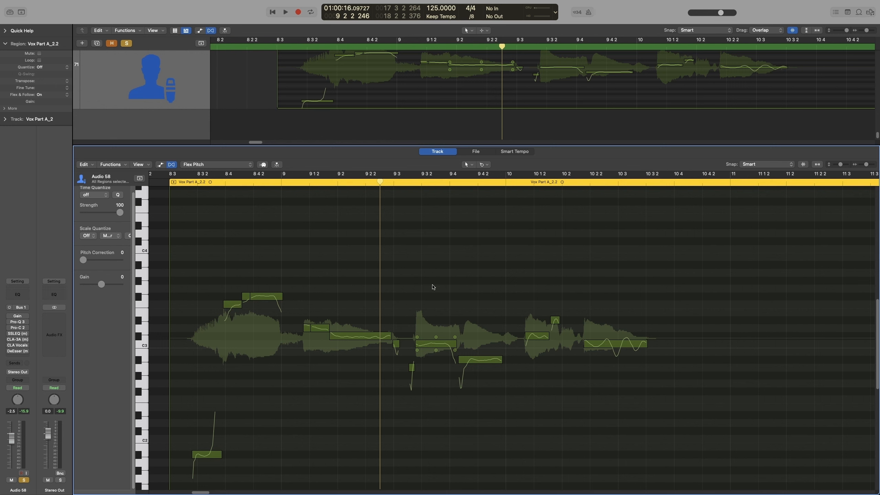
Lower the long note starting just before 9 3 2 by two semitones to A#2 and play the section back.
{"action": "left_click", "coordinate": [433, 351]}
{"action": "left_click", "coordinate": [427, 347]}
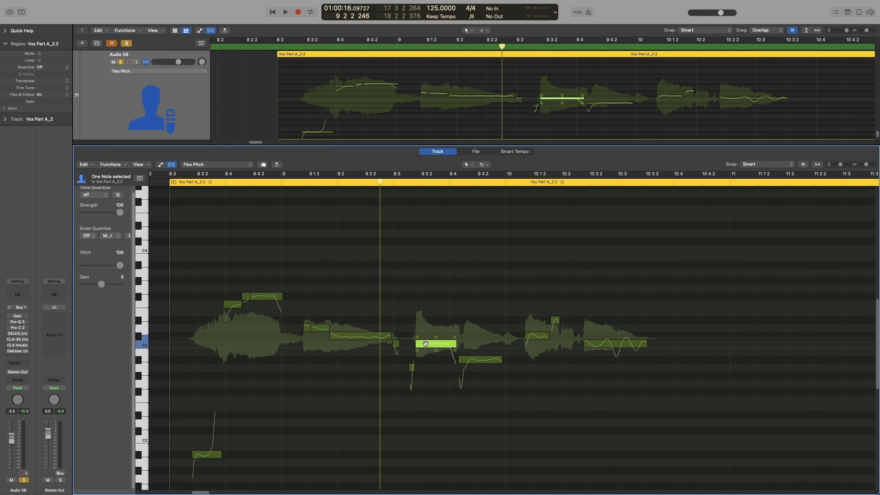
{"action": "left_click_drag", "start_coordinate": [426, 342], "coordinate": [442, 367]}
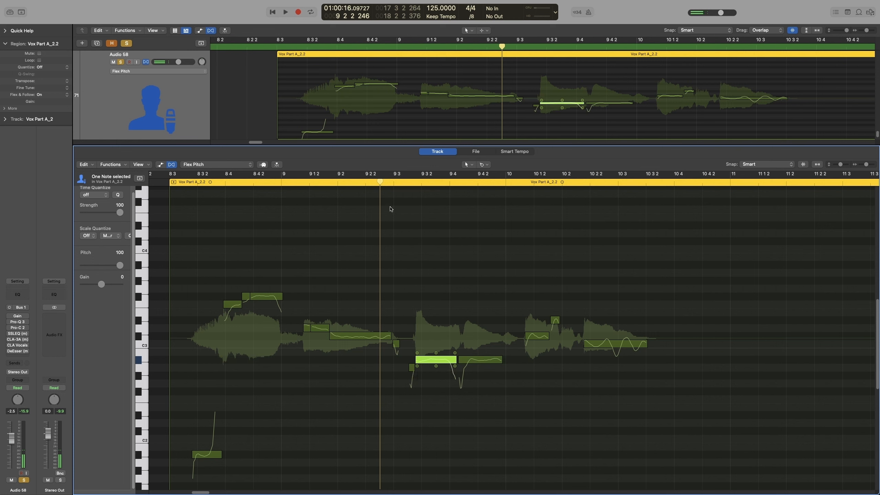
{"action": "left_click", "coordinate": [388, 181]}
{"action": "key", "text": "space"}
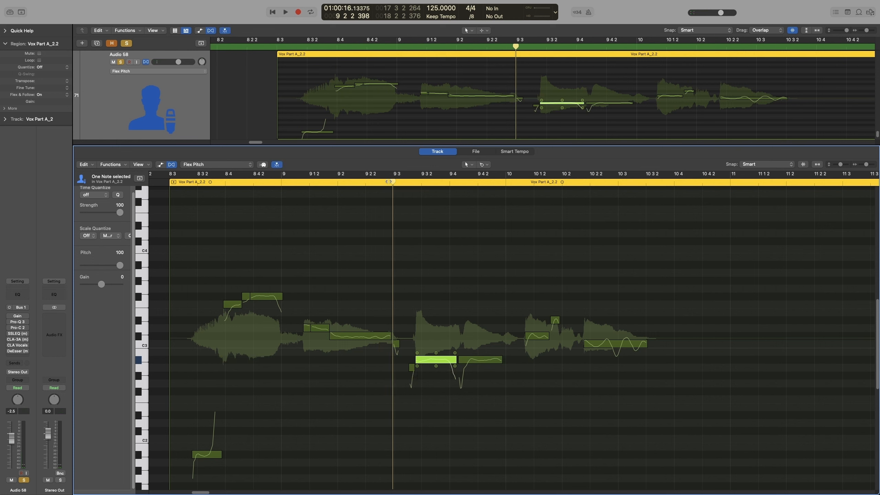
{"action": "left_click", "coordinate": [403, 181]}
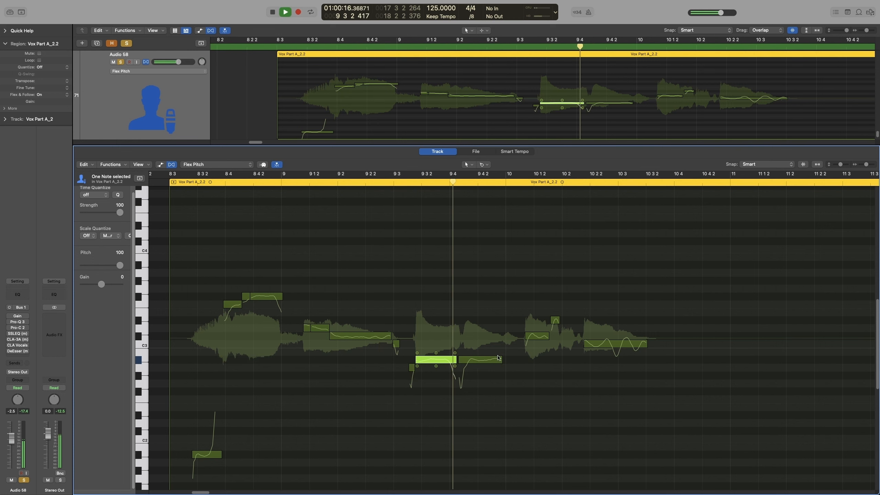
{"action": "key", "text": "space"}
Lower the following note near 9 4 by three semitones to G2 and play it back.
{"action": "left_click", "coordinate": [470, 361]}
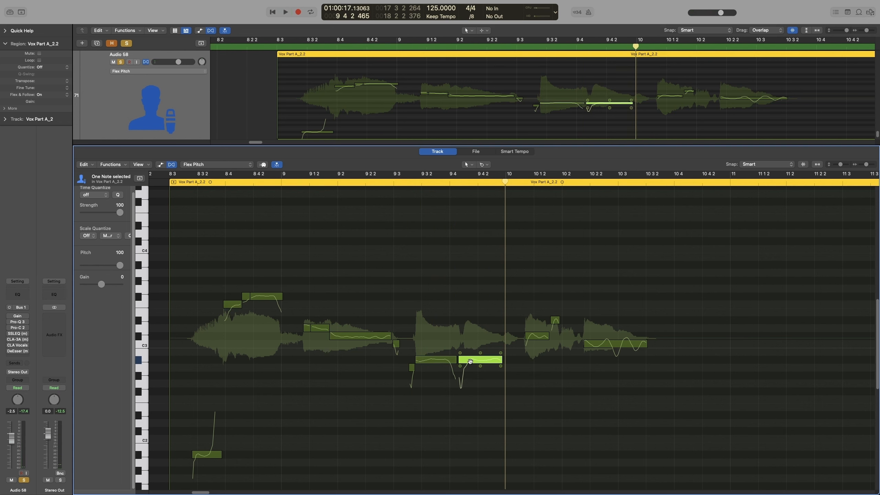
{"action": "left_click_drag", "start_coordinate": [470, 361], "coordinate": [470, 384]}
{"action": "key", "text": "space"}
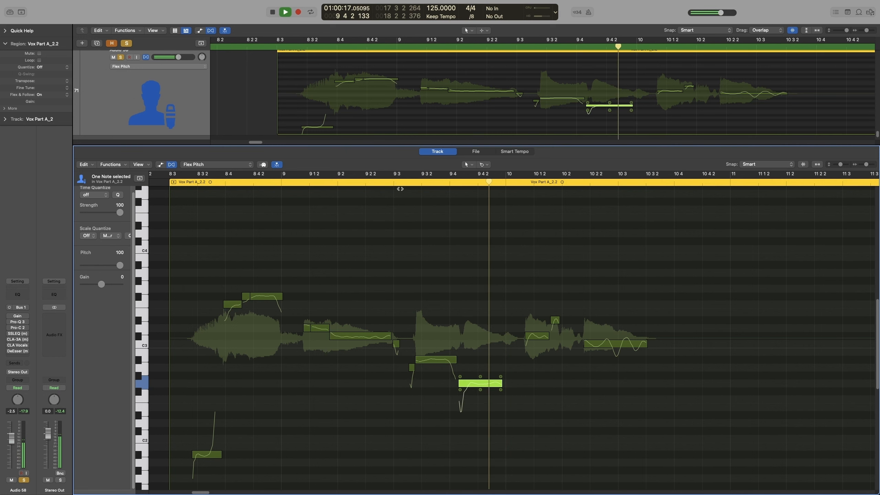
Lower the note around 10 1 2 to A2 and the short note before 10 2 to C3, then audition the phrase.
{"action": "left_click", "coordinate": [530, 336]}
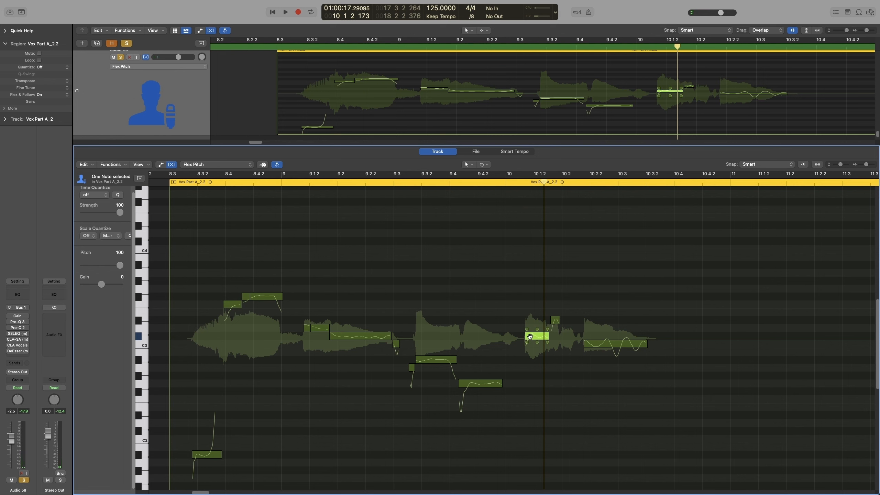
{"action": "left_click", "coordinate": [555, 320]}
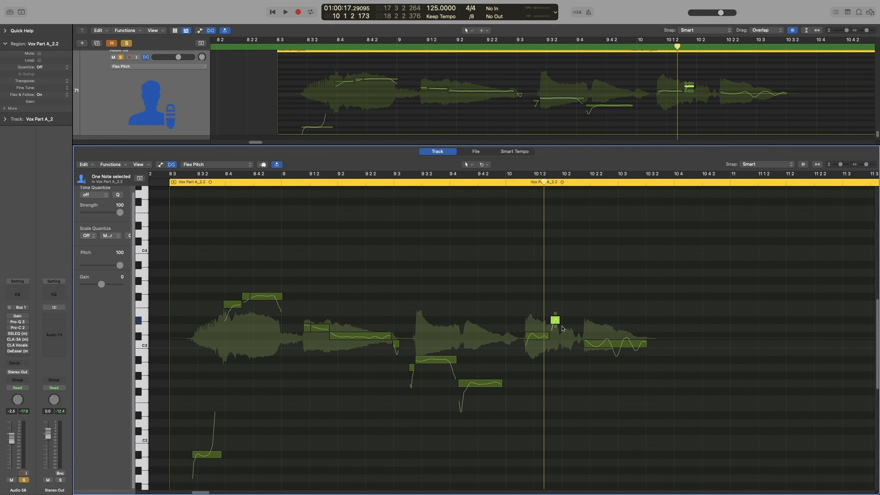
{"action": "left_click", "coordinate": [535, 337]}
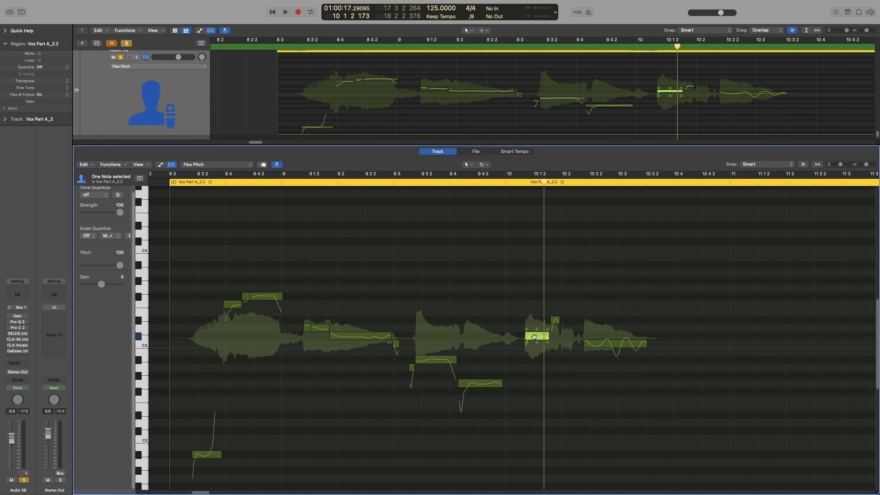
{"action": "left_click_drag", "start_coordinate": [534, 337], "coordinate": [534, 368]}
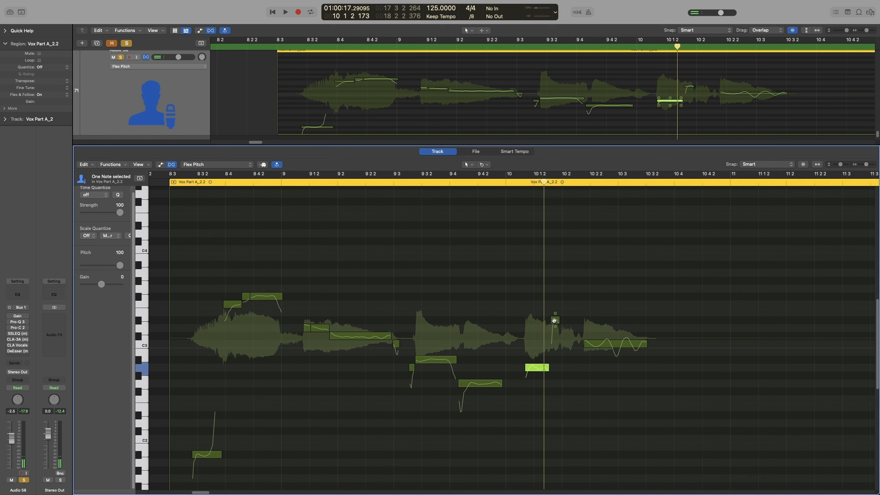
{"action": "left_click_drag", "start_coordinate": [555, 319], "coordinate": [555, 346]}
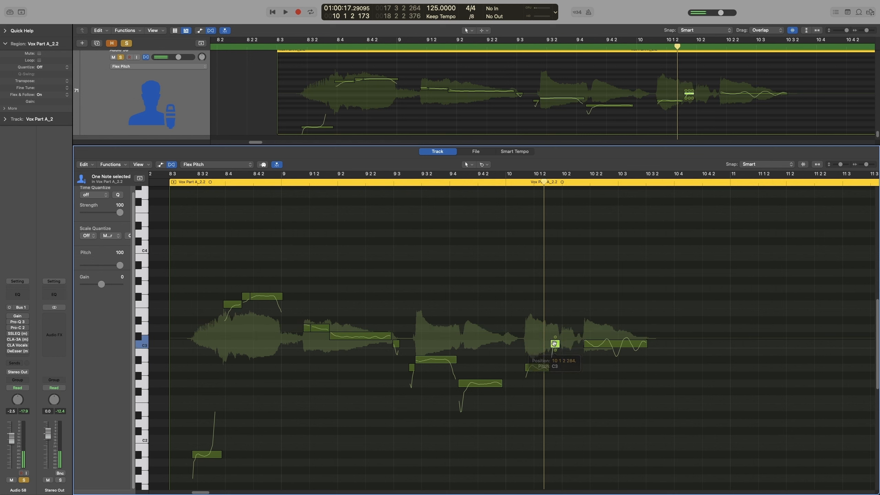
{"action": "left_click", "coordinate": [381, 176]}
{"action": "key", "text": "space"}
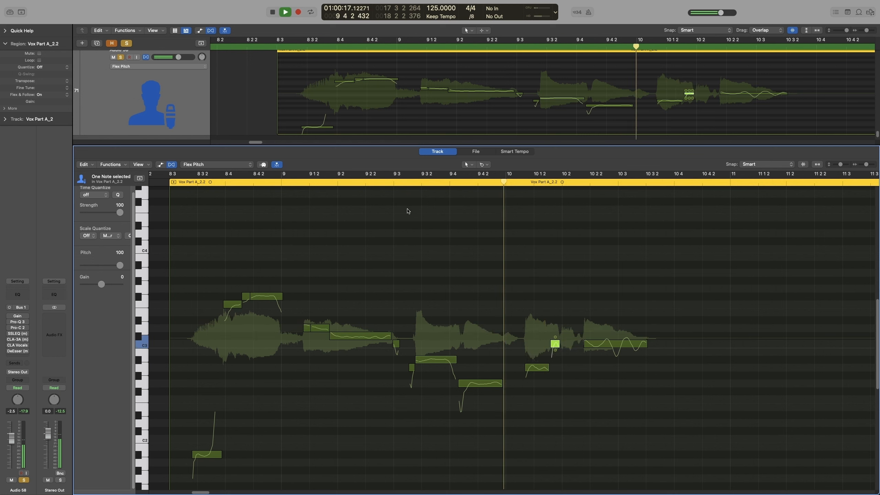
{"action": "key", "text": "space"}
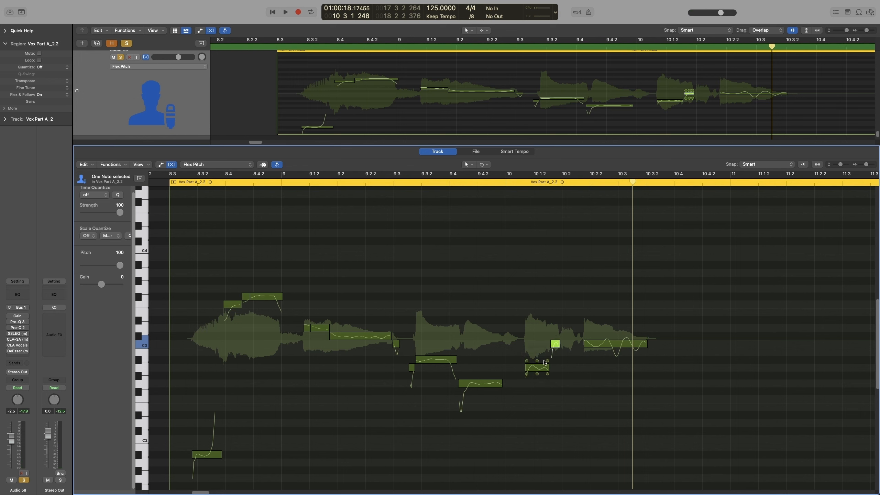
Audition the end of the phrase, raise its last note at 10 2 2 to F3 and play the phrase back.
{"action": "left_click", "coordinate": [543, 182]}
{"action": "key", "text": "space"}
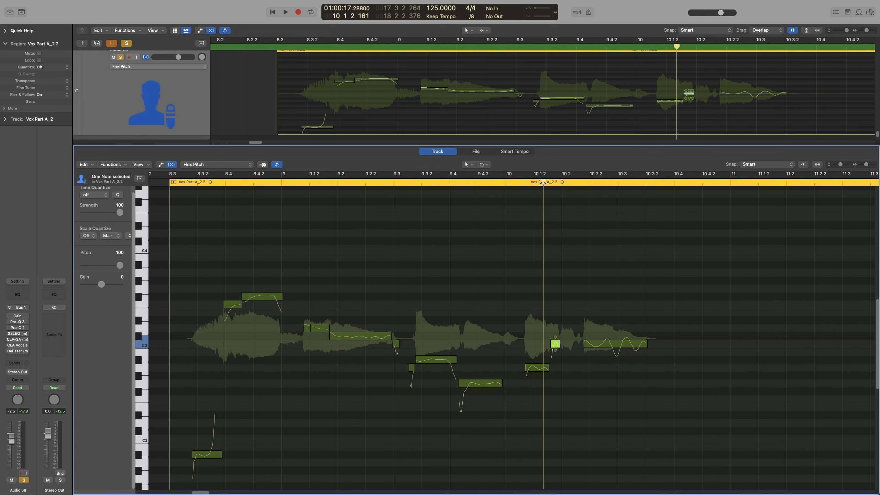
{"action": "left_click", "coordinate": [569, 183]}
{"action": "key", "text": "space"}
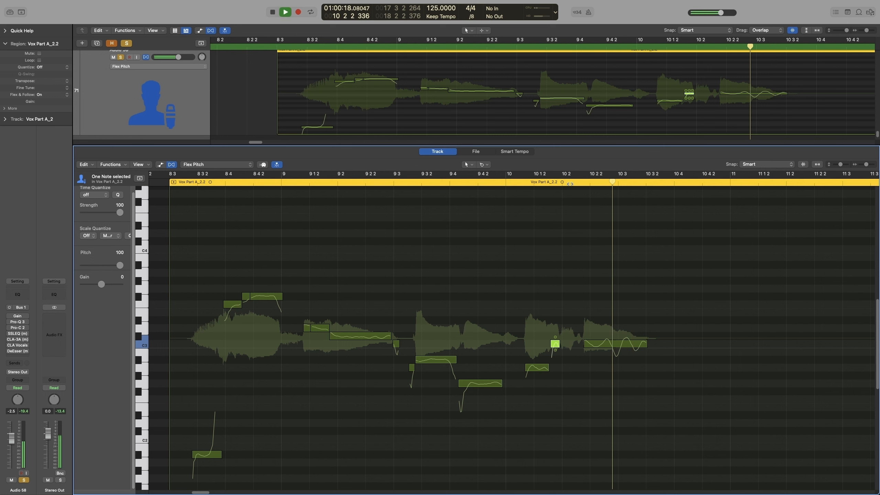
{"action": "key", "text": "space"}
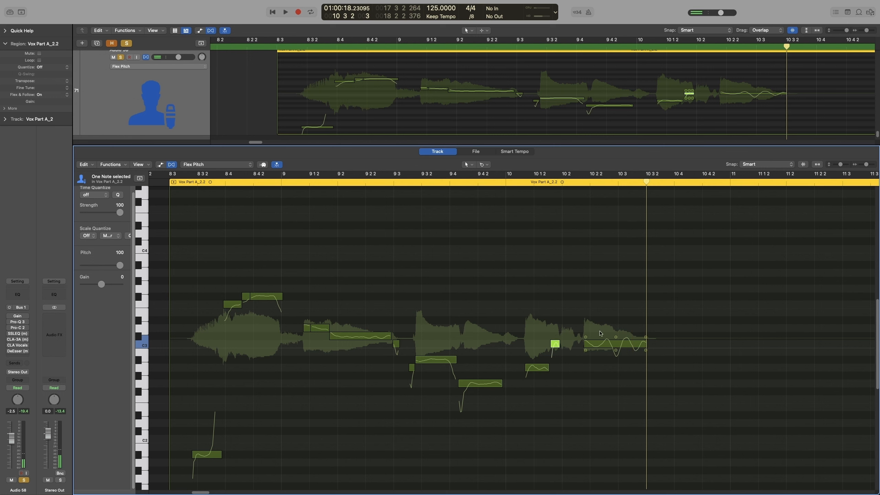
{"action": "left_click", "coordinate": [600, 344]}
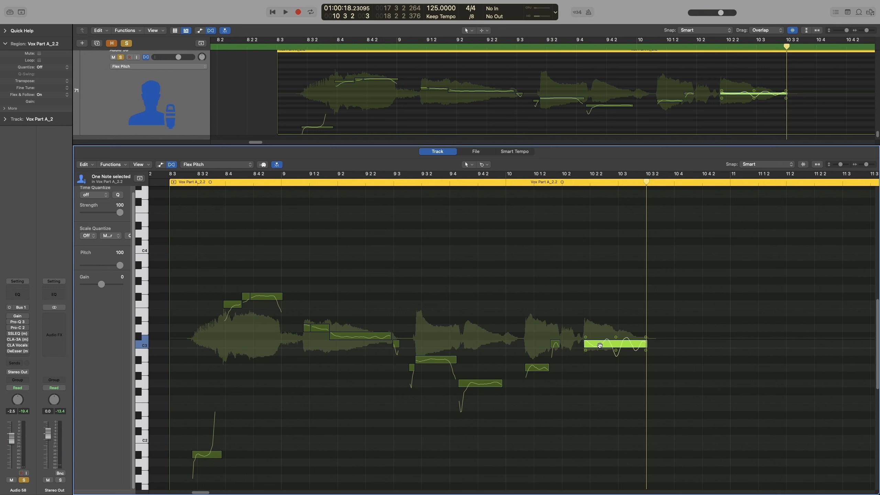
{"action": "left_click_drag", "start_coordinate": [600, 344], "coordinate": [600, 301]}
{"action": "left_click", "coordinate": [442, 181]}
{"action": "key", "text": "space"}
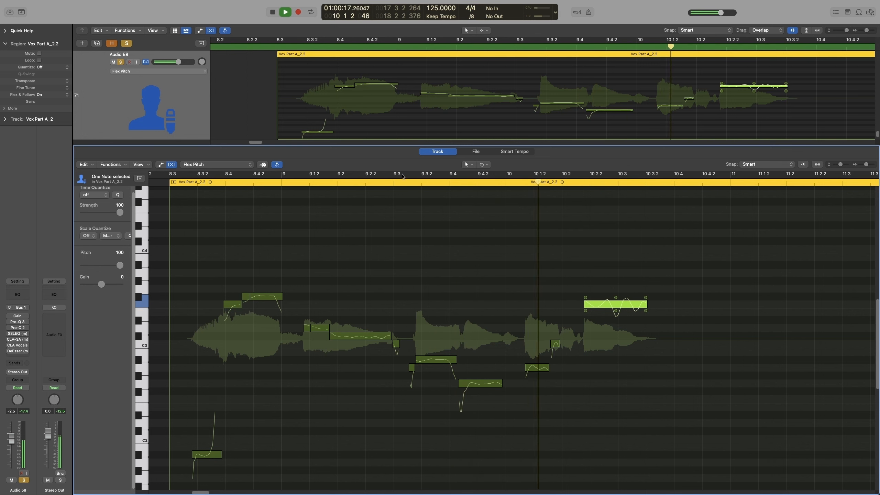
Set a cycle range from 9 3 1 149 to 10 3 2 441 around the changed notes and play the loop.
{"action": "left_click_drag", "start_coordinate": [402, 175], "coordinate": [672, 175]}
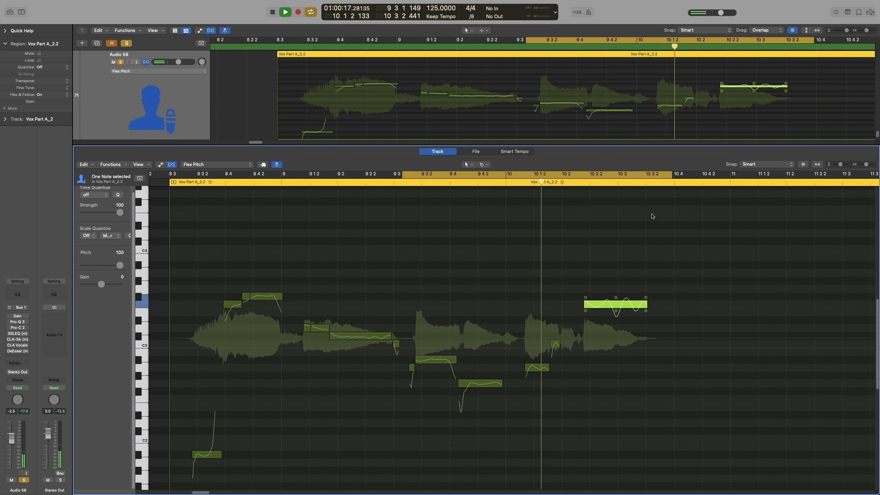
{"action": "key", "text": "space"}
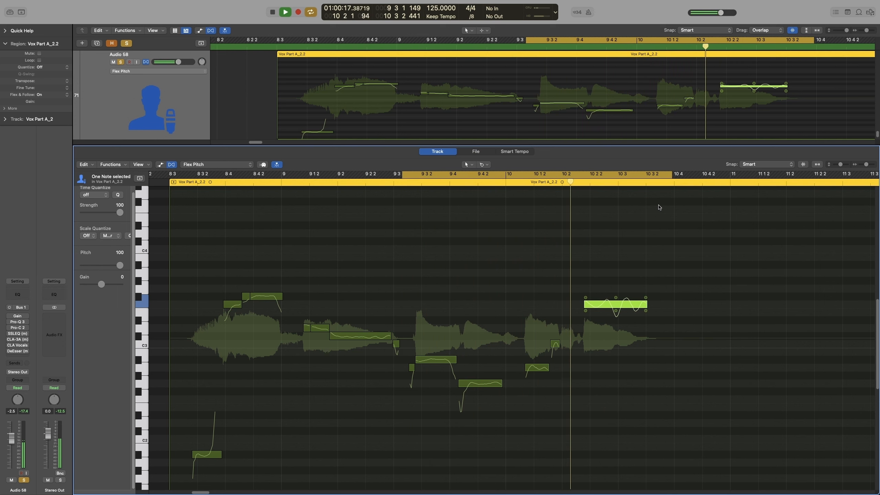
{"action": "key", "text": "space"}
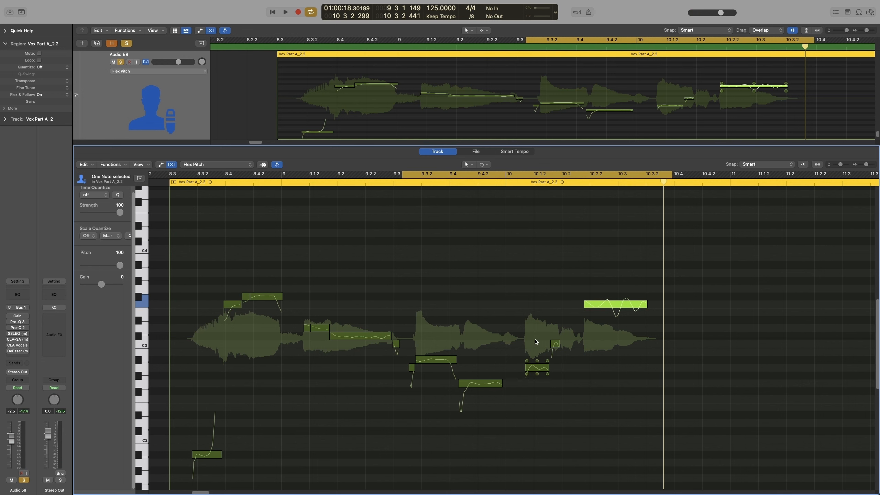
{"action": "scroll", "coordinate": [545, 351], "scroll_direction": "up", "scroll_amount": 3}
{"action": "key", "text": "space"}
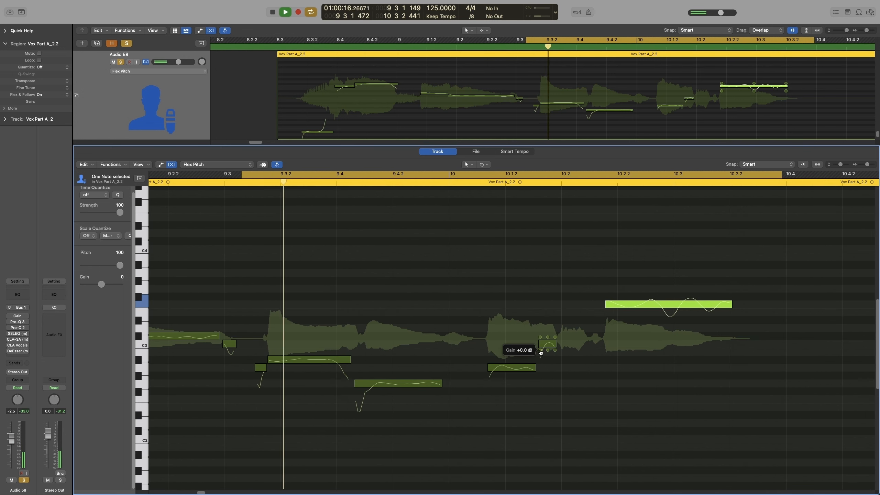
{"action": "key", "text": "space"}
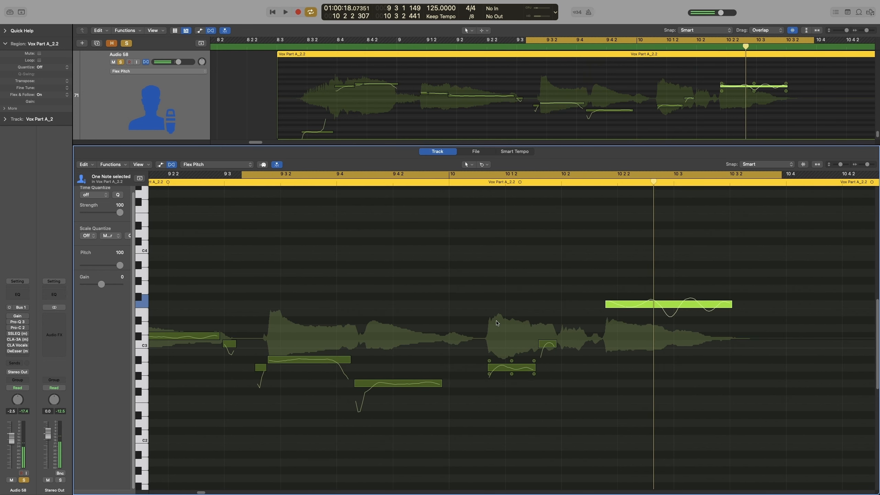
Reduce the gain of the A2 note to about -3 dB and the short C3 note to -1.1 dB, and audition the loop.
{"action": "left_click_drag", "start_coordinate": [489, 373], "coordinate": [489, 377]}
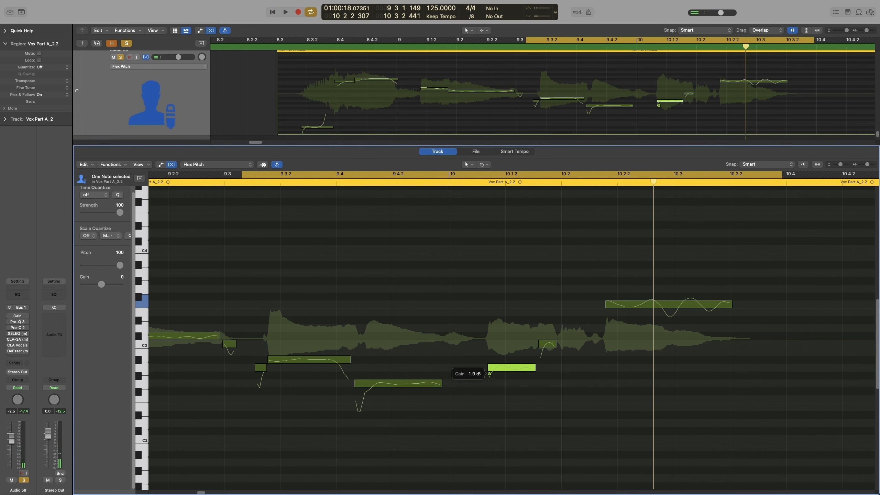
{"action": "left_click", "coordinate": [540, 352]}
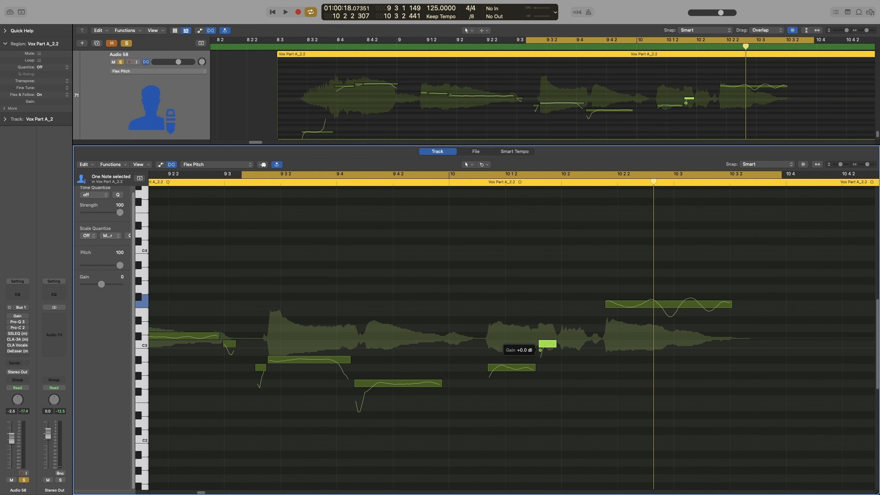
{"action": "key", "text": "space"}
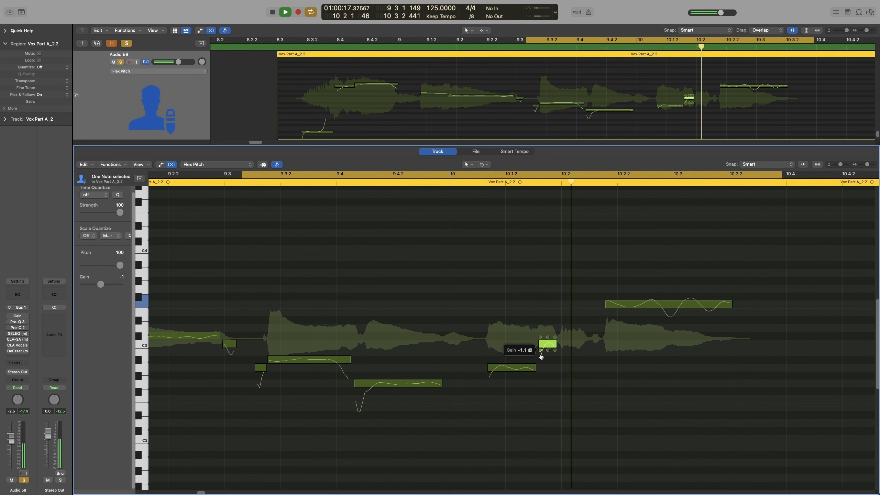
{"action": "key", "text": "space"}
Shift the formants of the short C3 note to -74 and the A2 note to -76, and set the A2 note's vibrato to 62%.
{"action": "left_click_drag", "start_coordinate": [556, 351], "coordinate": [536, 390]}
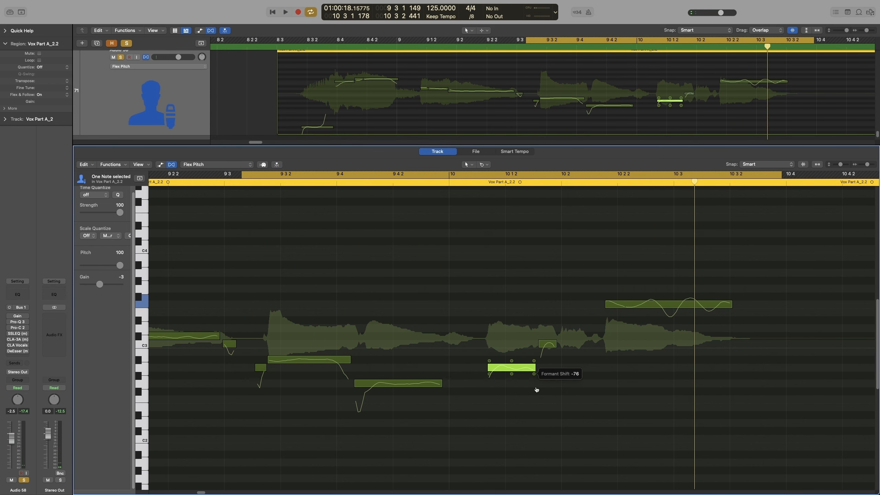
{"action": "key", "text": "space"}
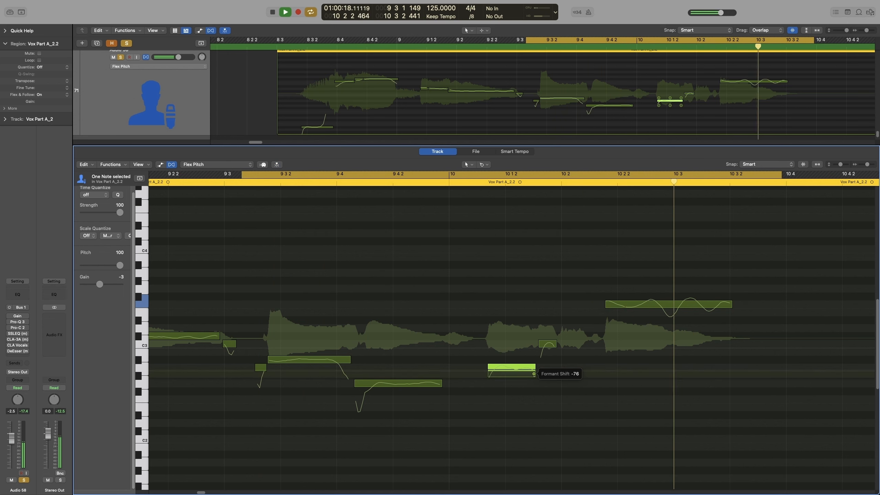
{"action": "left_click_drag", "start_coordinate": [512, 373], "coordinate": [521, 376]}
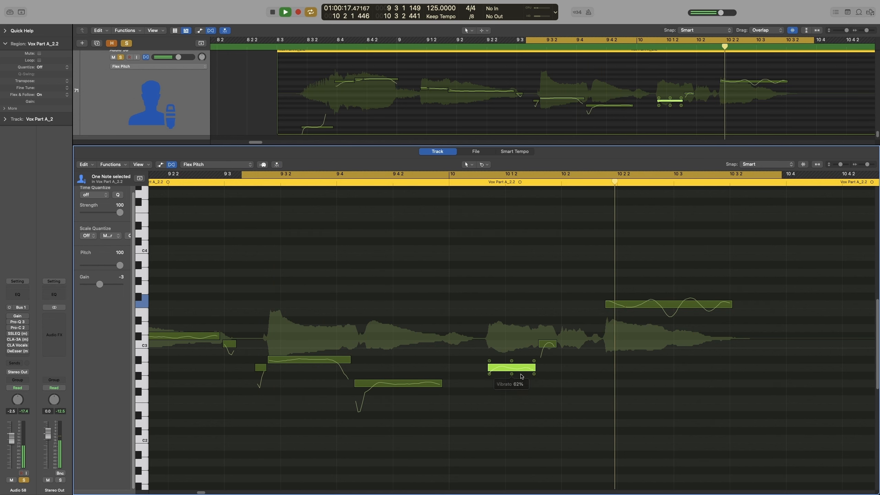
Lower the A2 note's gain to about -4 dB and the short C3 note's formant shift to -106.
{"action": "left_click", "coordinate": [540, 337]}
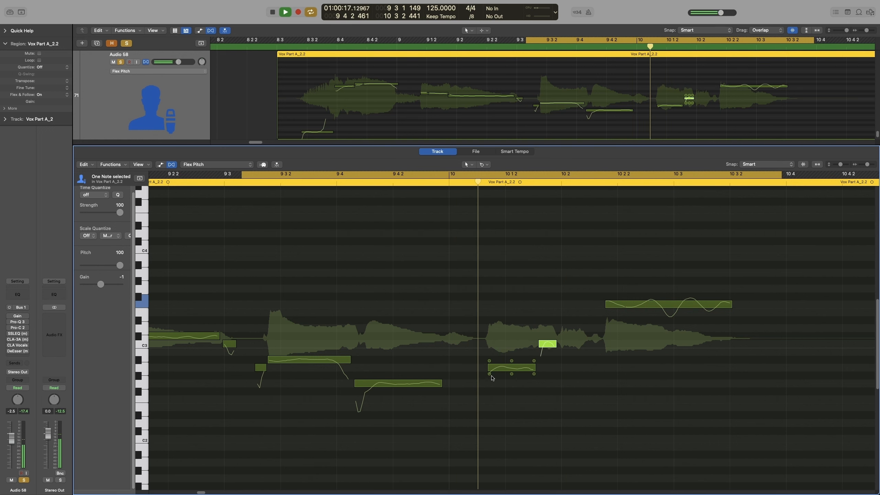
{"action": "left_click_drag", "start_coordinate": [491, 376], "coordinate": [491, 381]}
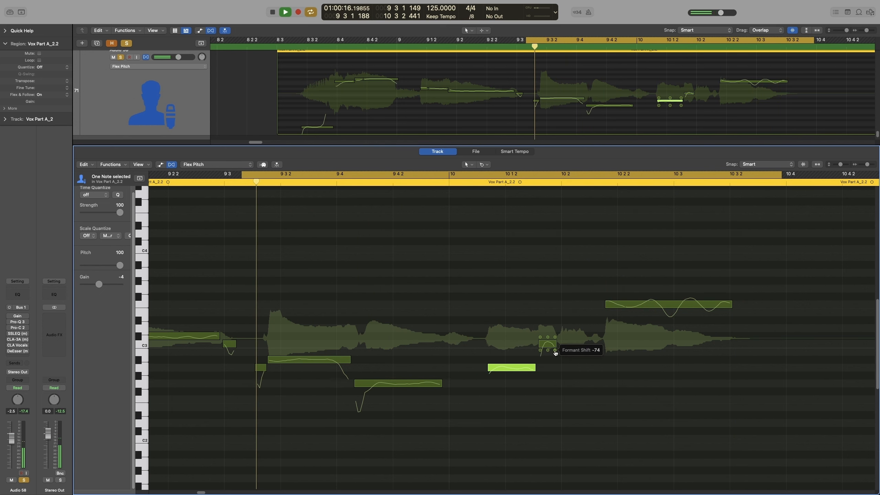
{"action": "left_click", "coordinate": [555, 352]}
{"action": "key", "text": "space"}
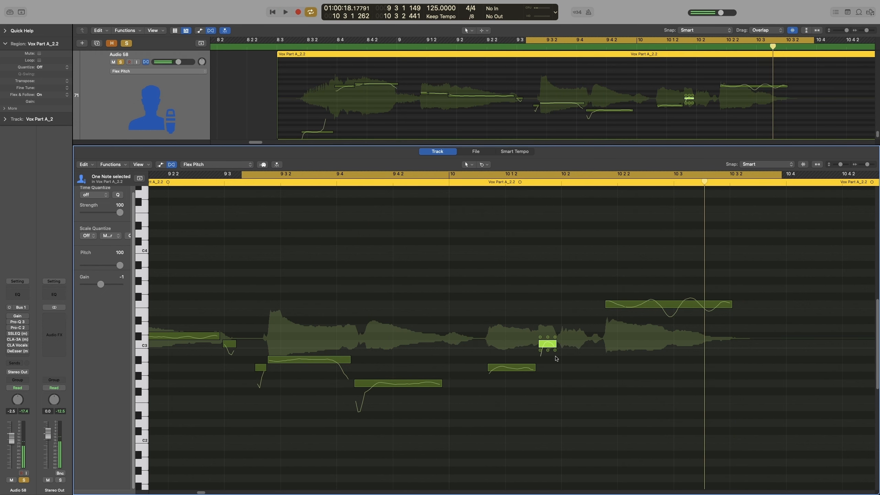
Audition the loop, lower the A2 note's gain to about -6 dB and play the loop again.
{"action": "key", "text": "space"}
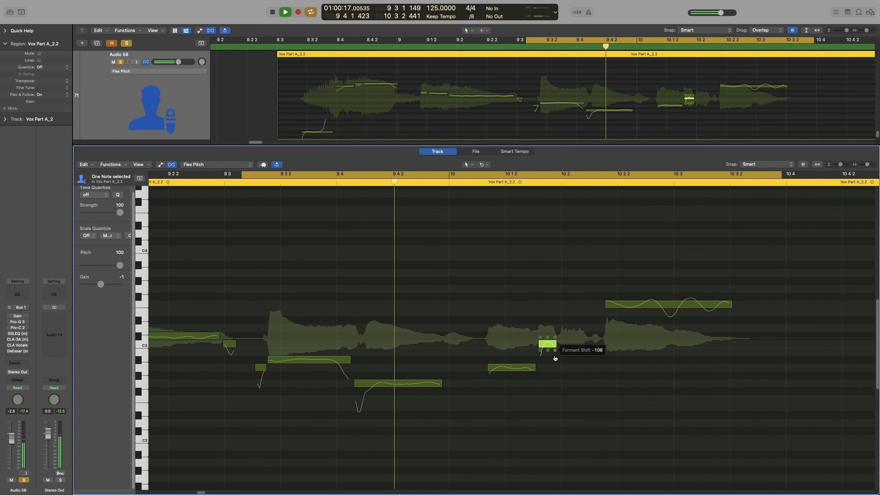
{"action": "key", "text": "space"}
{"action": "left_click_drag", "start_coordinate": [490, 374], "coordinate": [490, 379]}
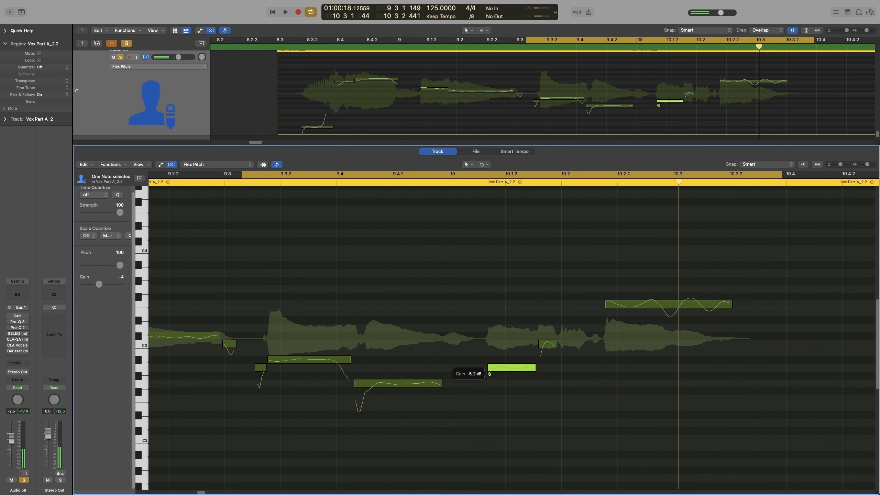
{"action": "key", "text": "space"}
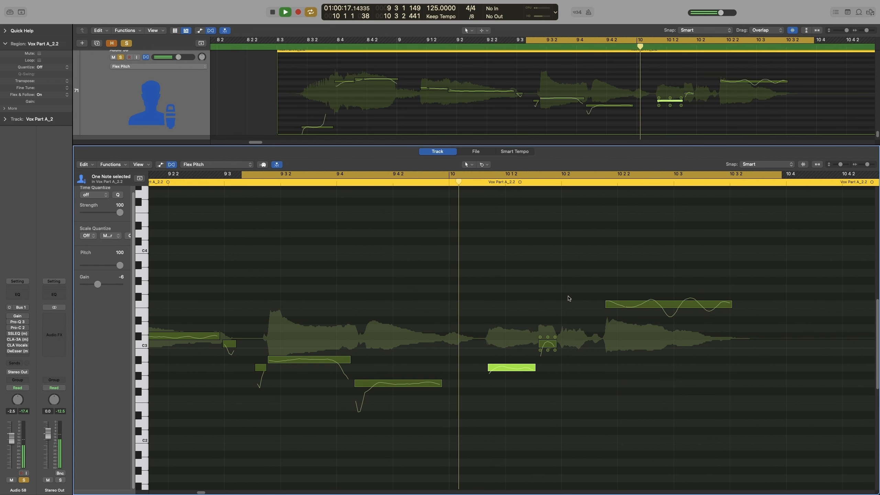
Audition the loop, set the formant shift of the final long F3 note to -174, and play the loop again.
{"action": "key", "text": "space"}
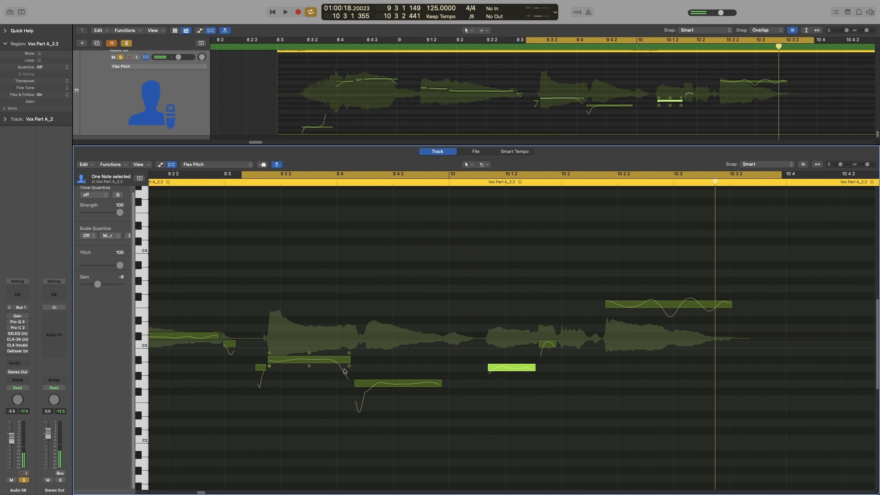
{"action": "mouse_move", "coordinate": [349, 368]}
{"action": "left_click_drag", "start_coordinate": [415, 300], "coordinate": [324, 403]}
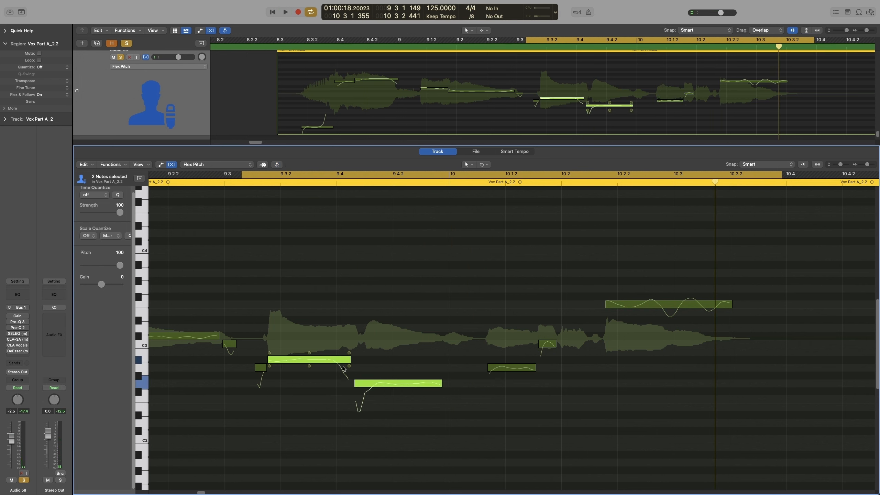
{"action": "key", "text": "space"}
{"action": "key", "text": "space"}
{"action": "left_click", "coordinate": [733, 307]}
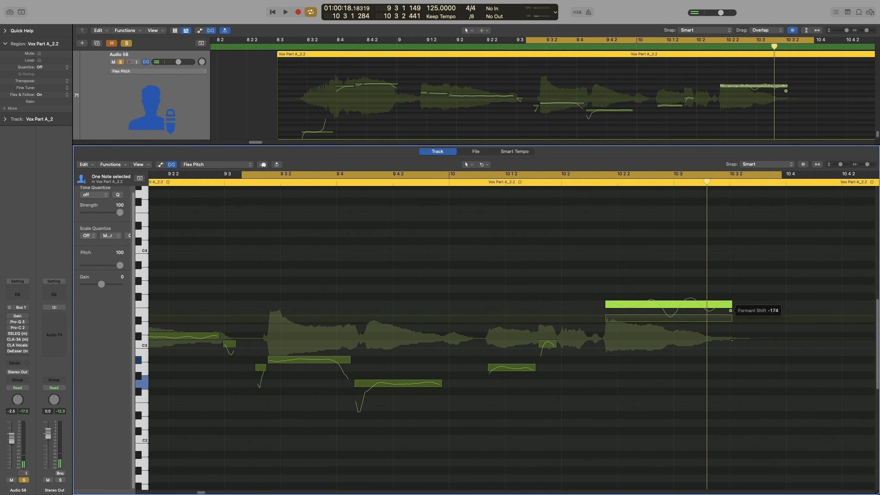
{"action": "key", "text": "space"}
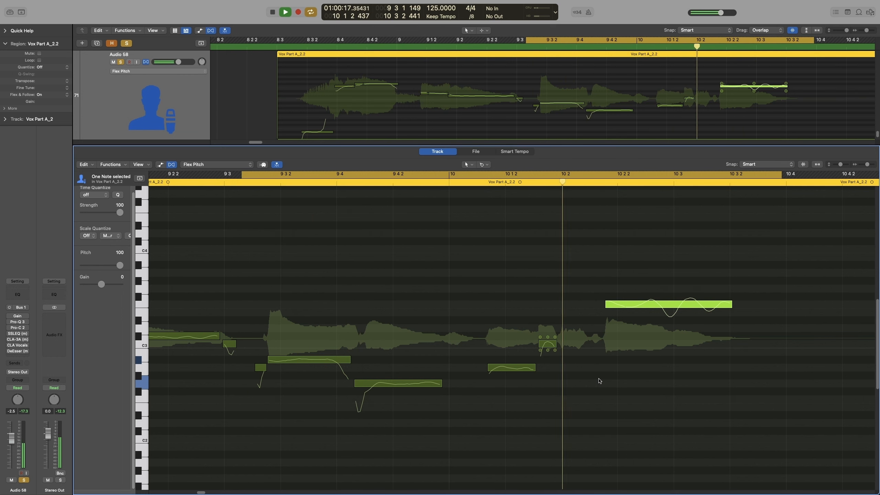
Lower the A2 note's gain to -8.0 dB and the short C3 note's gain to -4 dB, and audition the loop.
{"action": "key", "text": "space"}
{"action": "left_click_drag", "start_coordinate": [532, 374], "coordinate": [490, 376]}
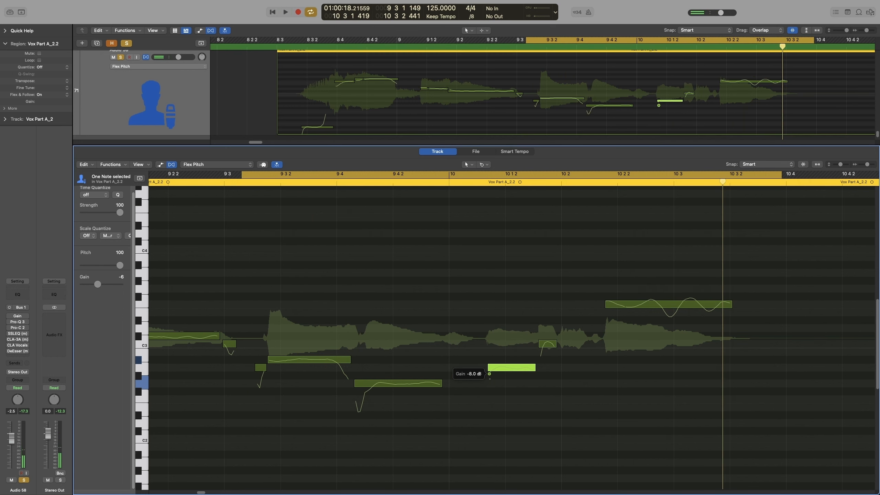
{"action": "left_click_drag", "start_coordinate": [540, 349], "coordinate": [540, 350]}
{"action": "key", "text": "space"}
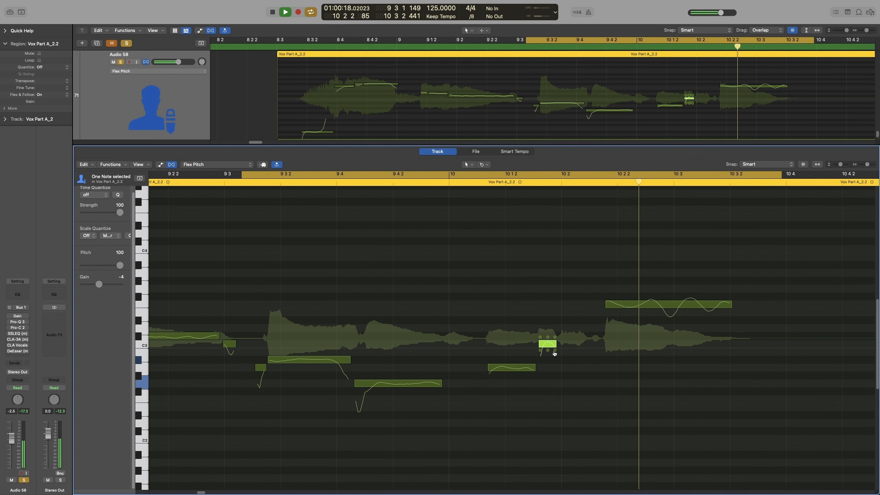
Set the A2 note's formant shift to -264, check the short C3 note's formant shift, and audition the loop.
{"action": "left_click_drag", "start_coordinate": [534, 375], "coordinate": [534, 373]}
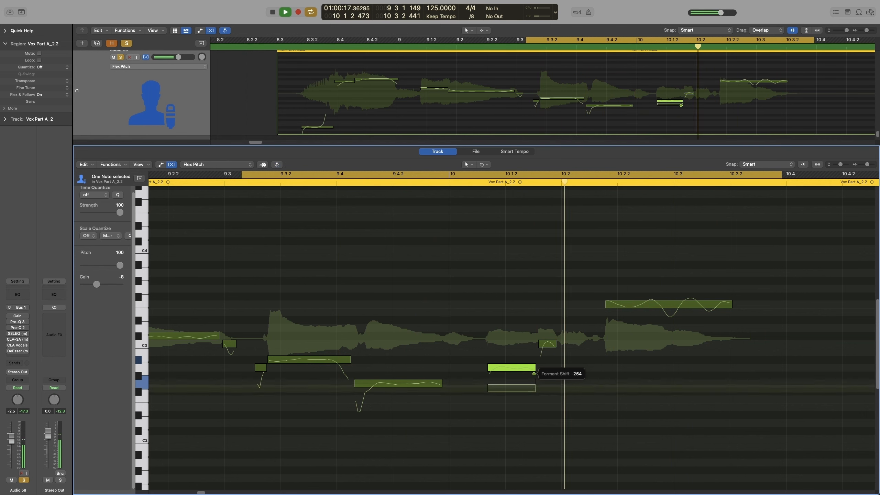
{"action": "left_click", "coordinate": [549, 361]}
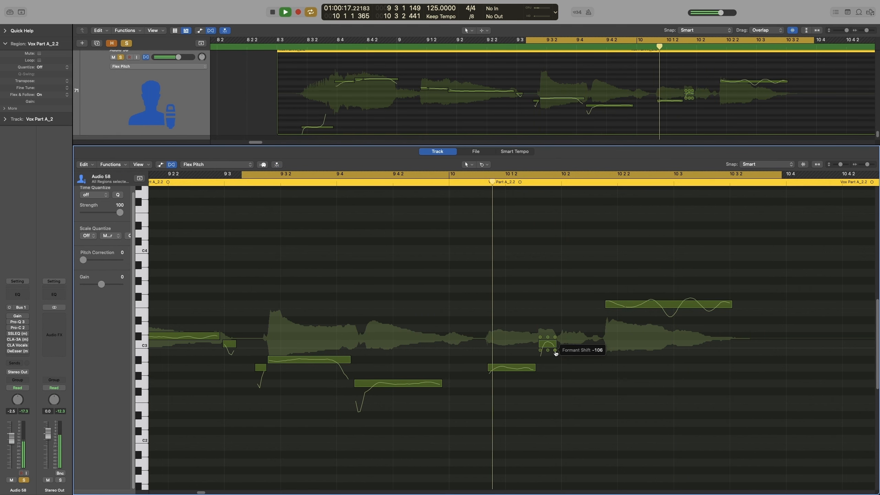
{"action": "left_click", "coordinate": [555, 353]}
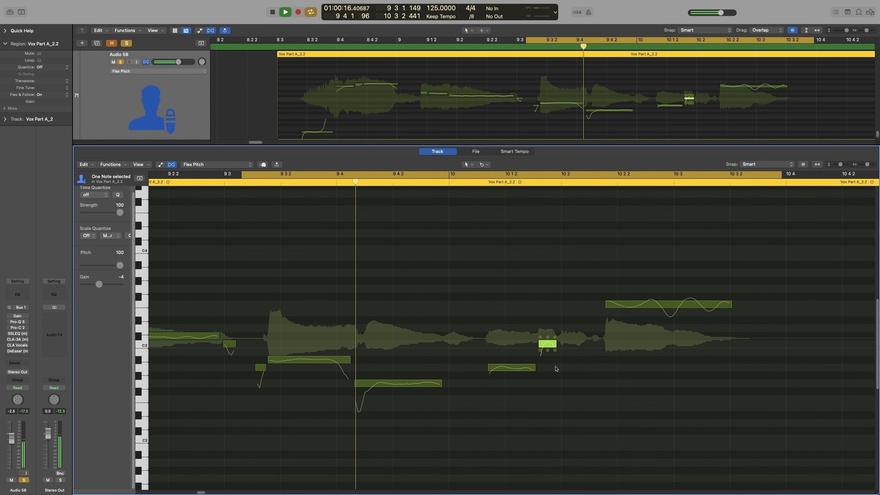
{"action": "key", "text": "space"}
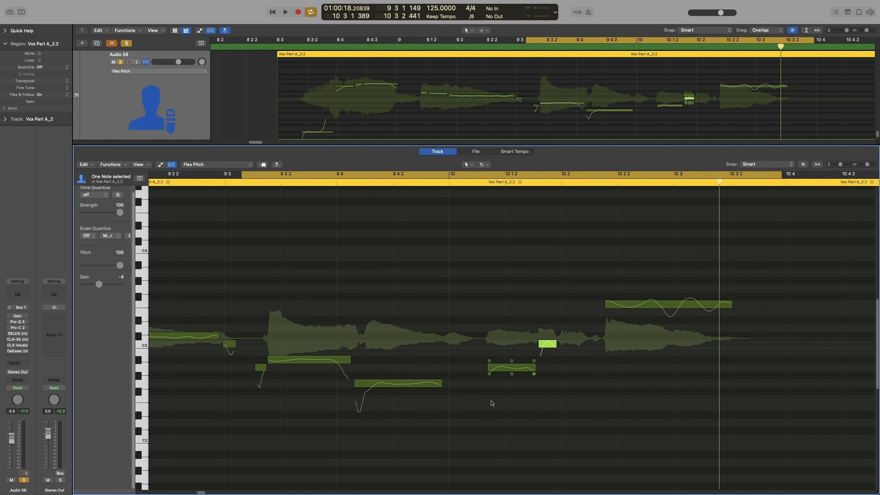
{"action": "key", "text": "space"}
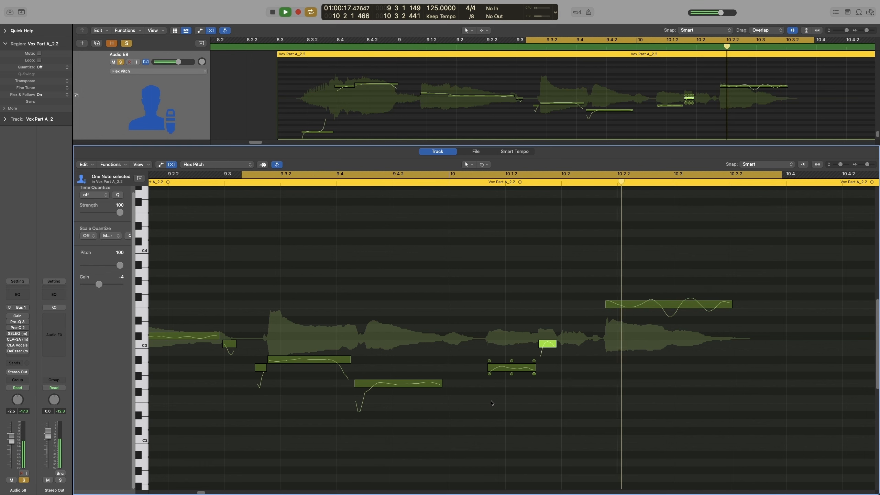
{"action": "key", "text": "space"}
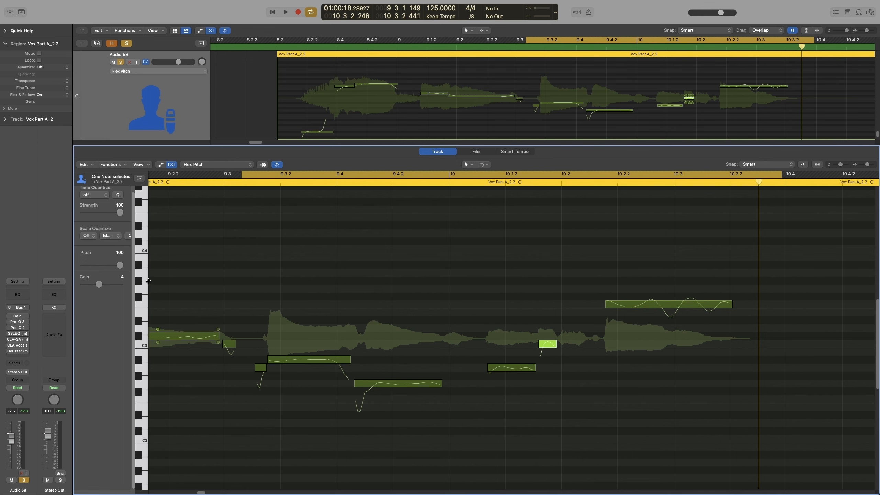
Mute the duplicate Audio 58 track and show the original Vox Part A_2 region's notes in the Flex Pitch editor.
{"action": "left_click_drag", "start_coordinate": [148, 281], "coordinate": [229, 281]}
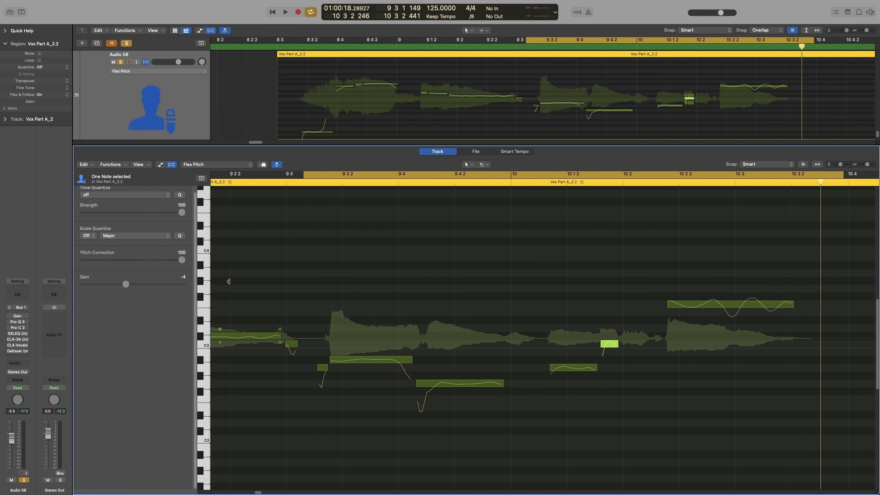
{"action": "left_click", "coordinate": [334, 274]}
{"action": "key", "text": "z"}
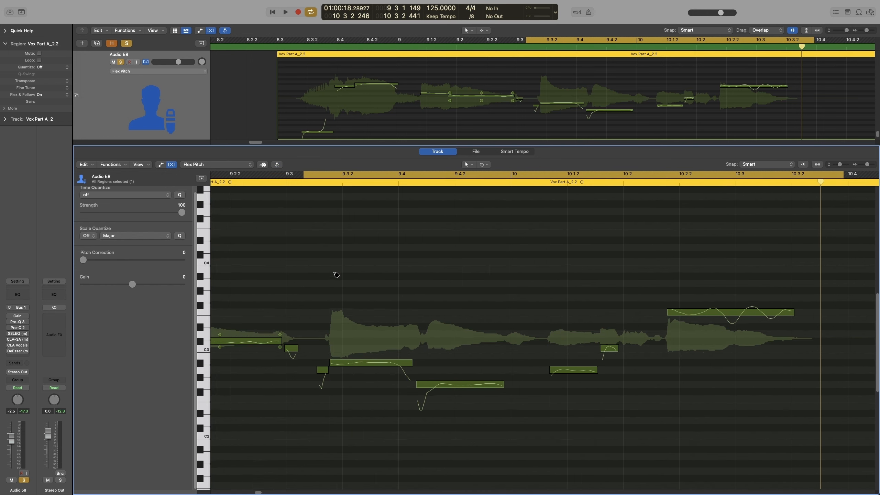
{"action": "left_click", "coordinate": [188, 115]}
{"action": "scroll", "coordinate": [188, 116], "scroll_direction": "up", "scroll_amount": 2}
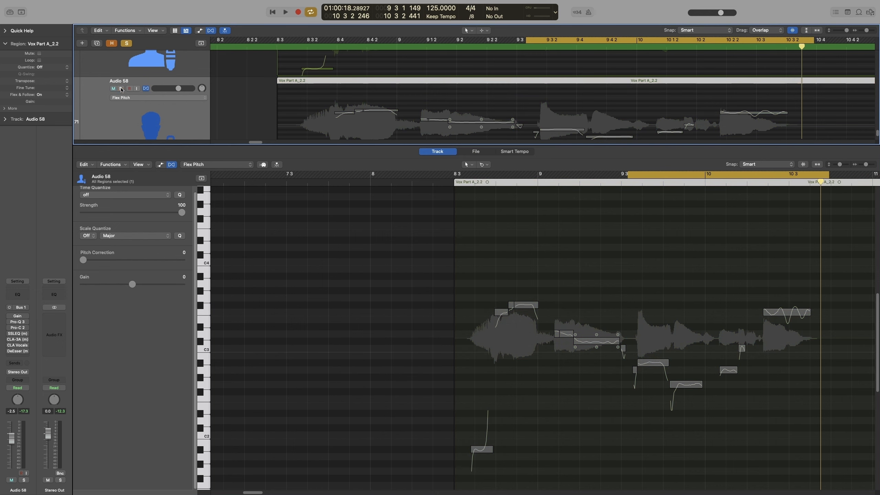
{"action": "scroll", "coordinate": [345, 86], "scroll_direction": "up", "scroll_amount": 3}
{"action": "left_click", "coordinate": [345, 85]}
{"action": "left_click", "coordinate": [344, 86]}
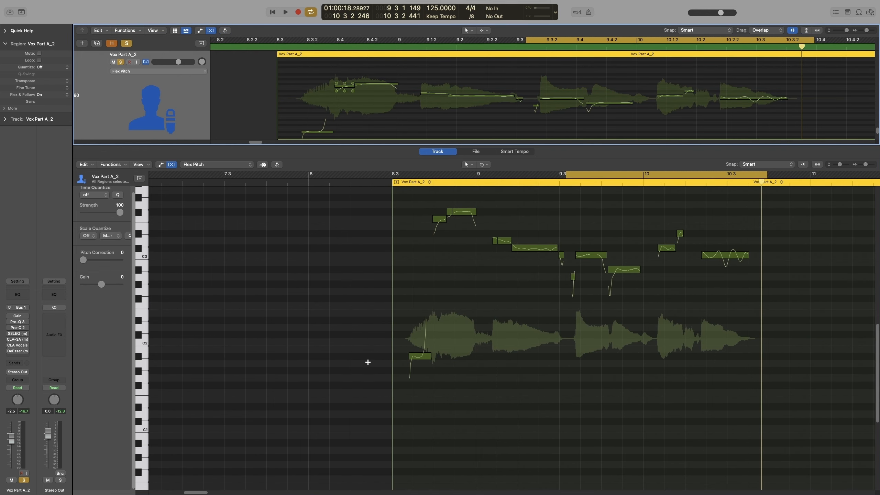
{"action": "scroll", "coordinate": [484, 354], "scroll_direction": "right", "scroll_amount": 3}
{"action": "scroll", "coordinate": [450, 357], "scroll_direction": "up", "scroll_amount": 2}
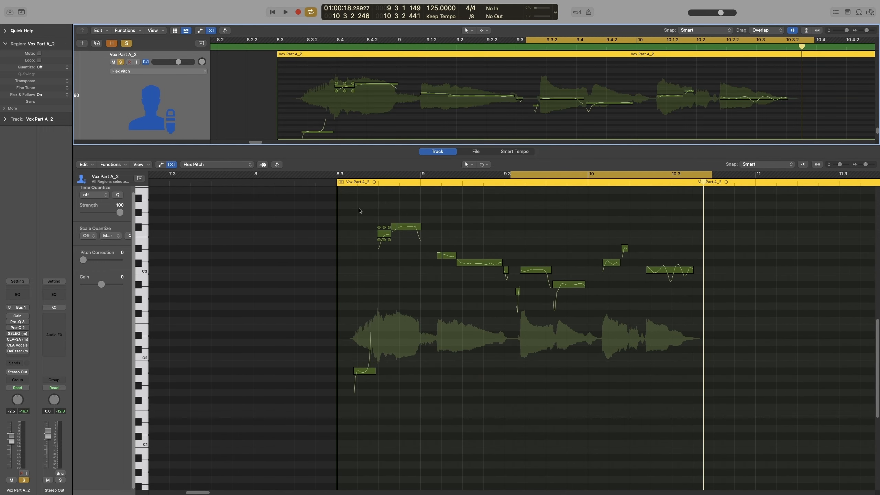
Select all 14 notes of Vox Part A_2, set Pitch Correction to 100, and set the gain to 0 after trying -14.
{"action": "left_click_drag", "start_coordinate": [359, 211], "coordinate": [750, 456]}
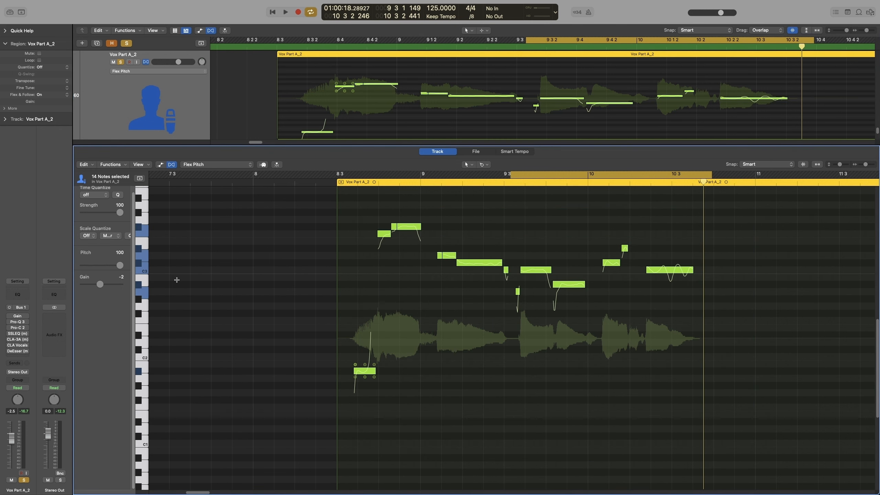
{"action": "left_click_drag", "start_coordinate": [149, 280], "coordinate": [296, 284]}
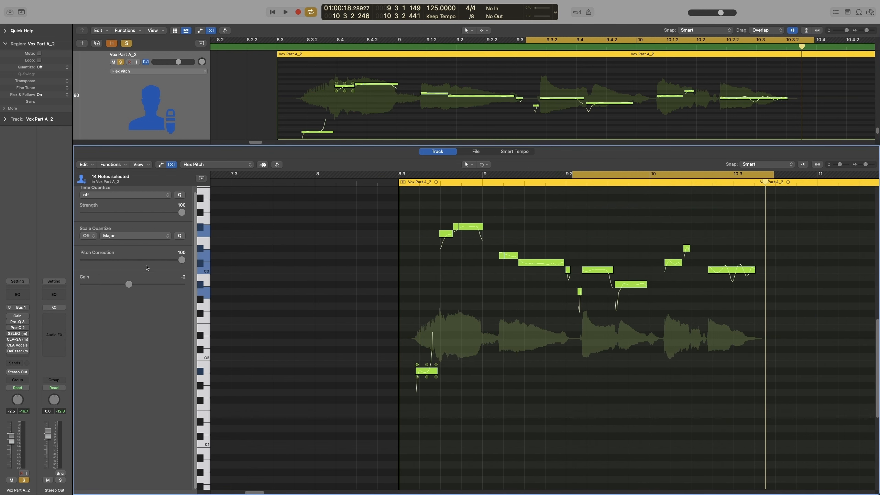
{"action": "left_click_drag", "start_coordinate": [175, 263], "coordinate": [197, 265]}
{"action": "left_click_drag", "start_coordinate": [131, 284], "coordinate": [108, 289]}
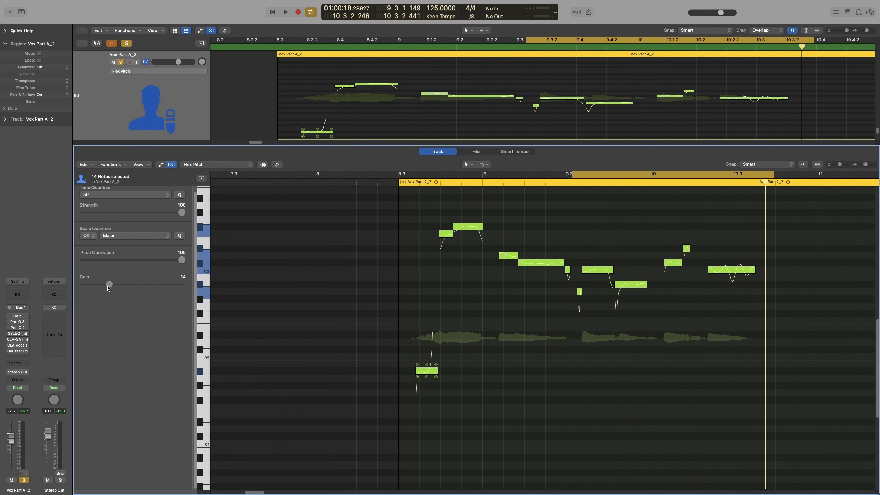
{"action": "left_click_drag", "start_coordinate": [108, 285], "coordinate": [135, 287]}
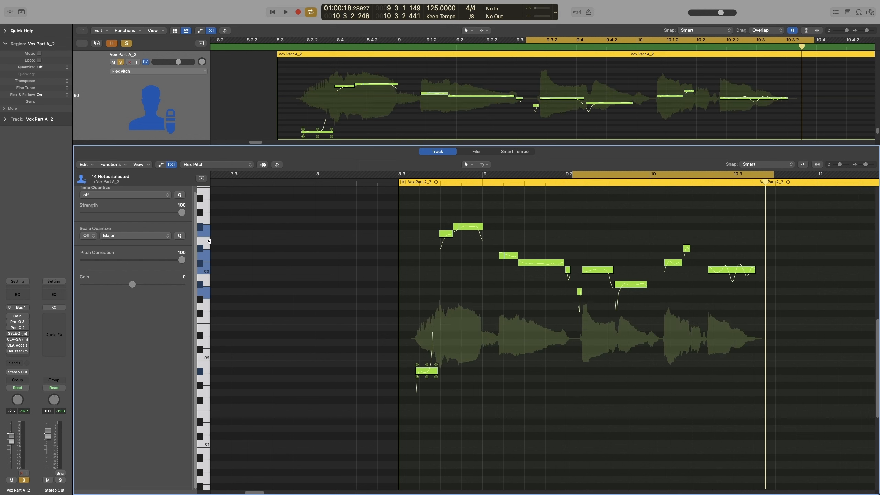
Scale-quantize the selected notes to G Natural Minor after trying G Major.
{"action": "left_click", "coordinate": [91, 237]}
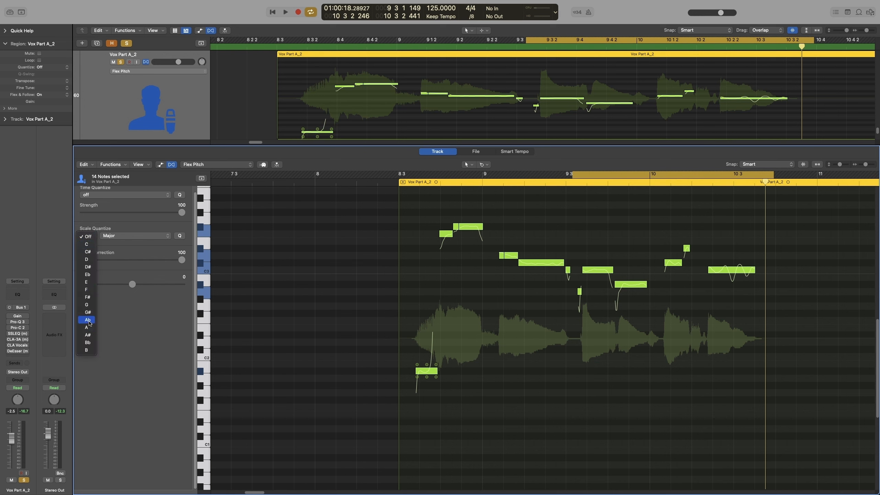
{"action": "left_click", "coordinate": [88, 304]}
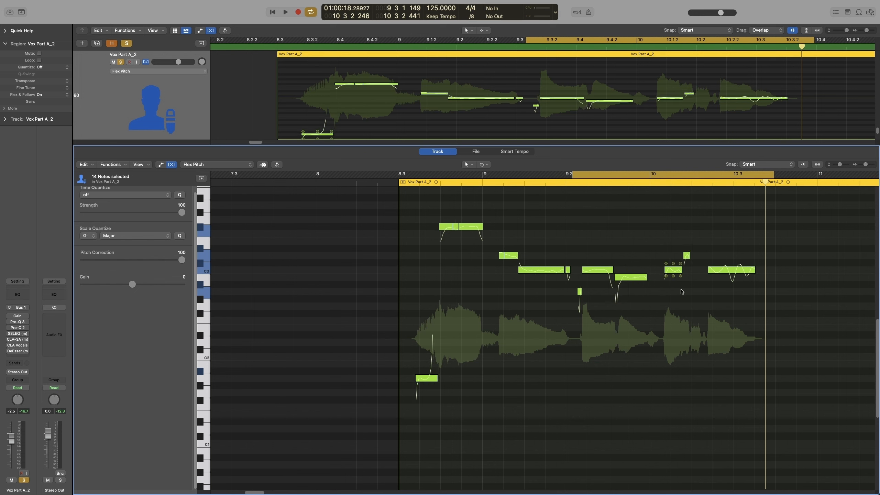
{"action": "left_click", "coordinate": [122, 235]}
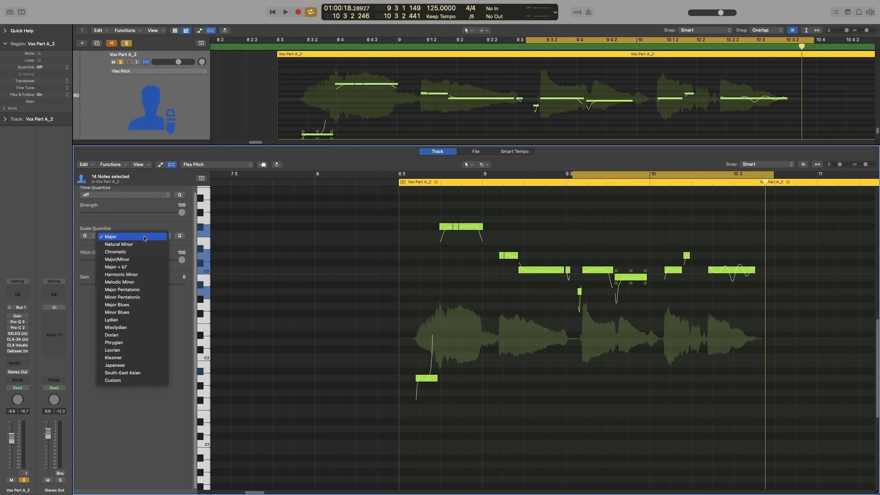
{"action": "left_click", "coordinate": [116, 244]}
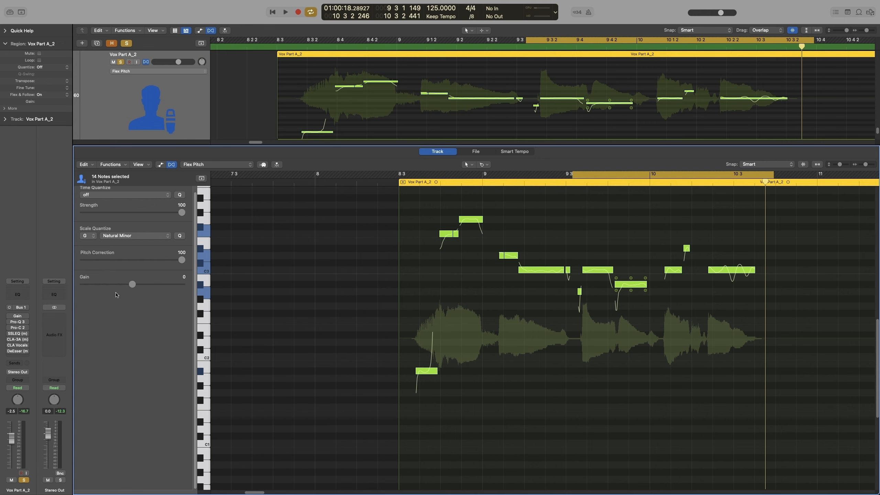
Try Time Quantize on the selected notes at 1/4, 1/16 and 1/64 Note, and switch it back off.
{"action": "scroll", "coordinate": [123, 227], "scroll_direction": "up", "scroll_amount": 1}
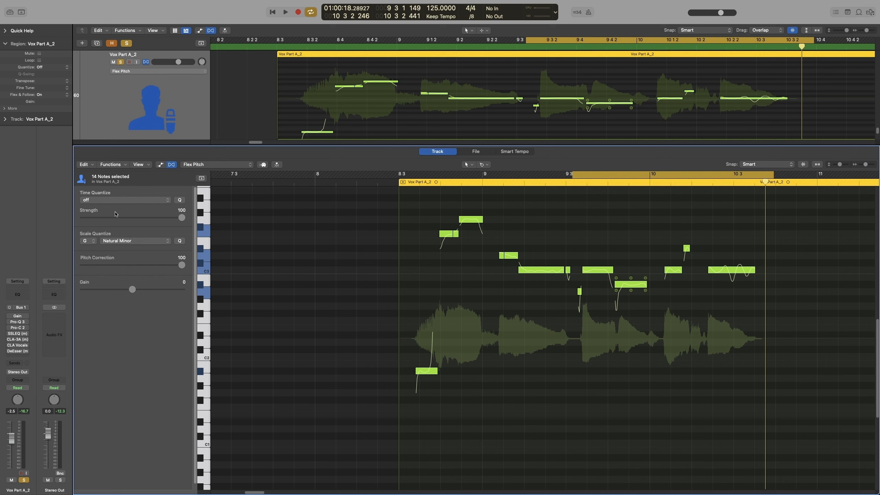
{"action": "left_click", "coordinate": [118, 200]}
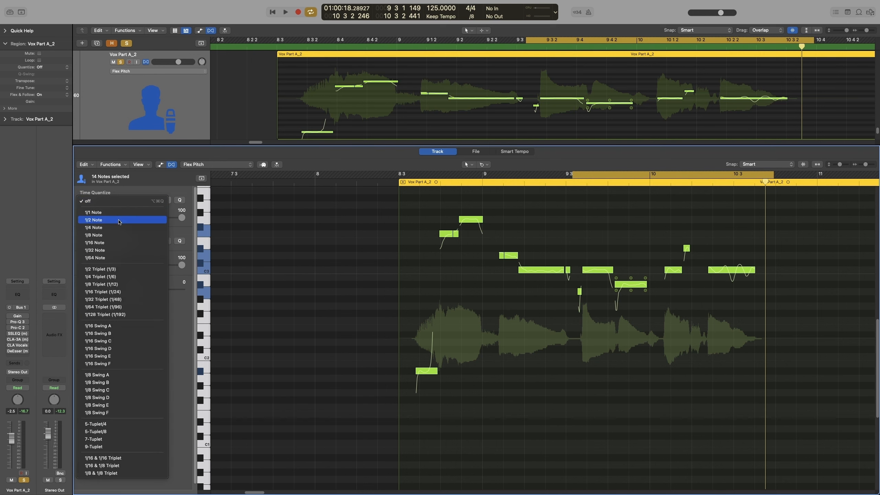
{"action": "left_click", "coordinate": [119, 230]}
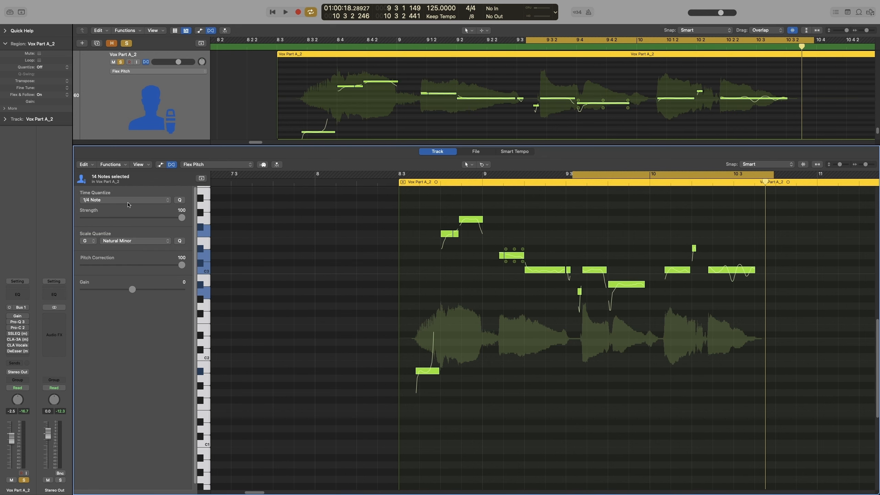
{"action": "left_click", "coordinate": [128, 201]}
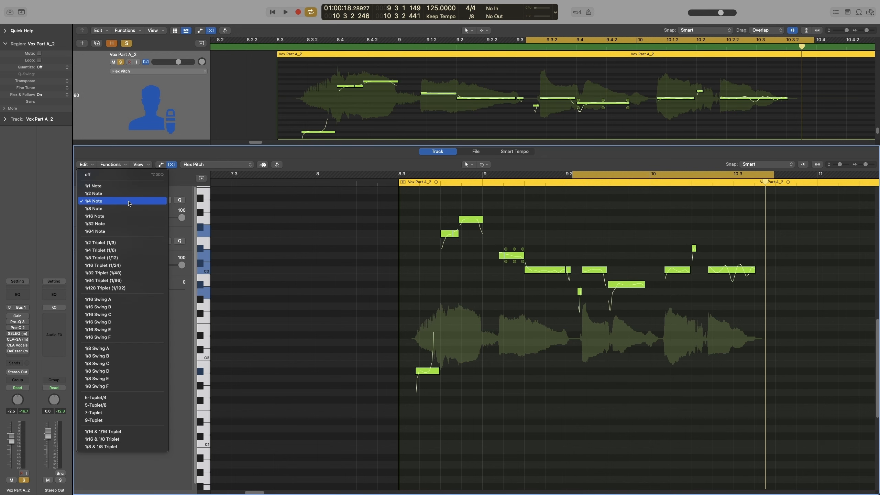
{"action": "left_click", "coordinate": [130, 218]}
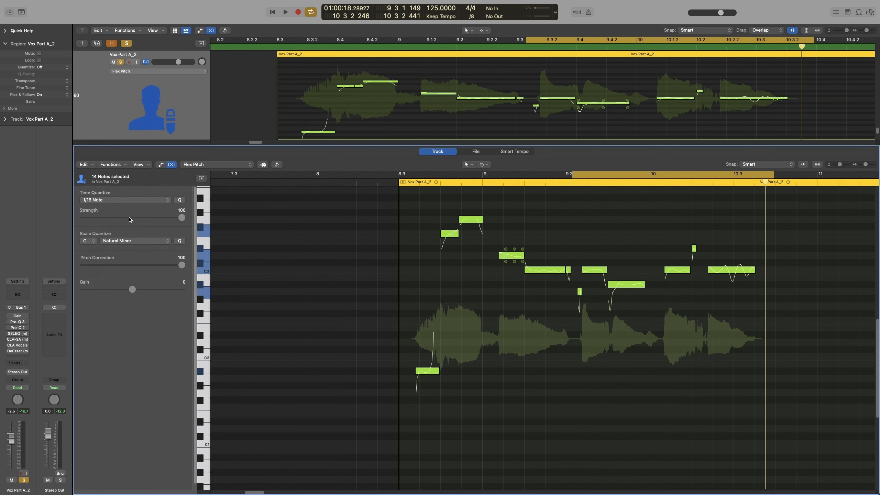
{"action": "left_click", "coordinate": [122, 201]}
{"action": "left_click", "coordinate": [121, 215]}
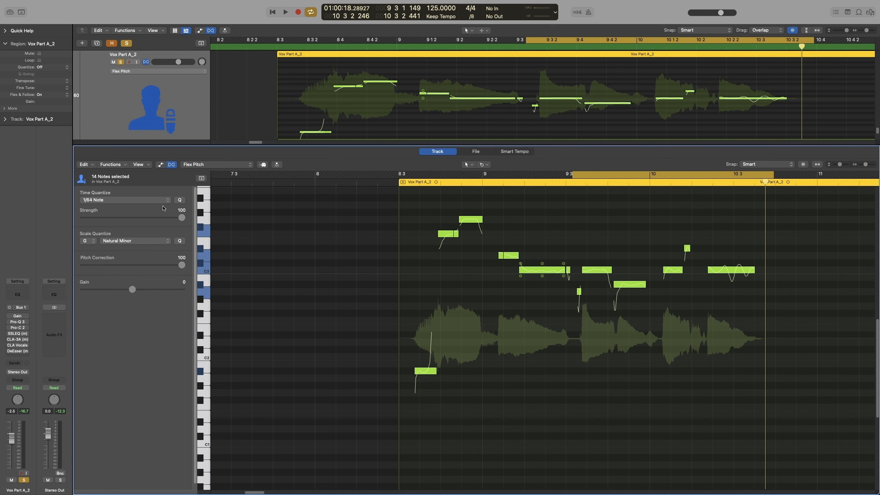
{"action": "left_click", "coordinate": [124, 200]}
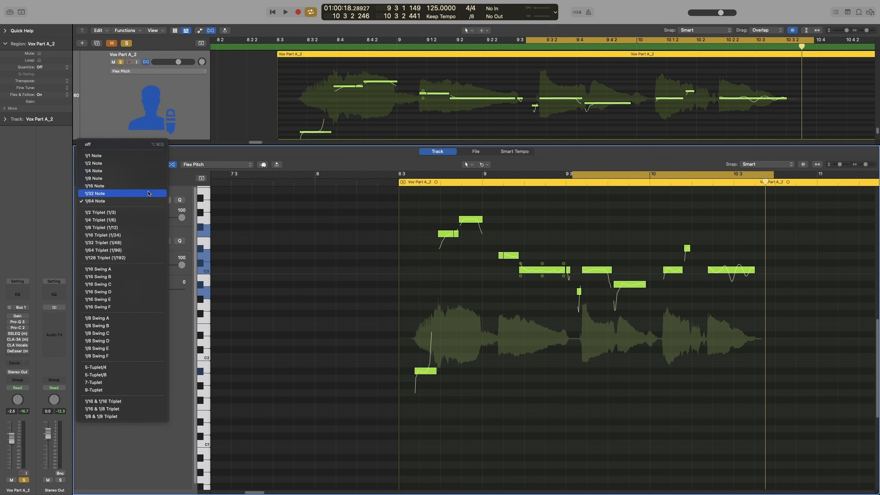
{"action": "left_click", "coordinate": [133, 144]}
Review the original pitch, perfect pitch, pitch curve and full reset options for the selected notes.
{"action": "right_click", "coordinate": [541, 271]}
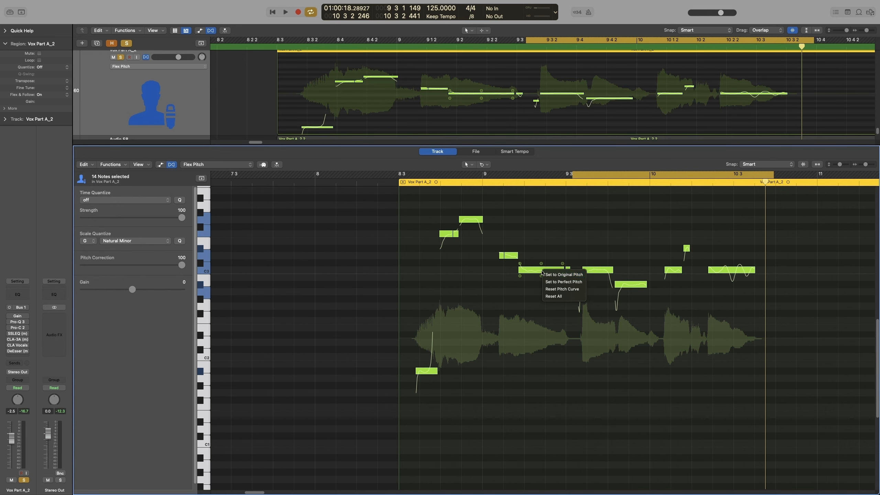
{"action": "left_click", "coordinate": [561, 296]}
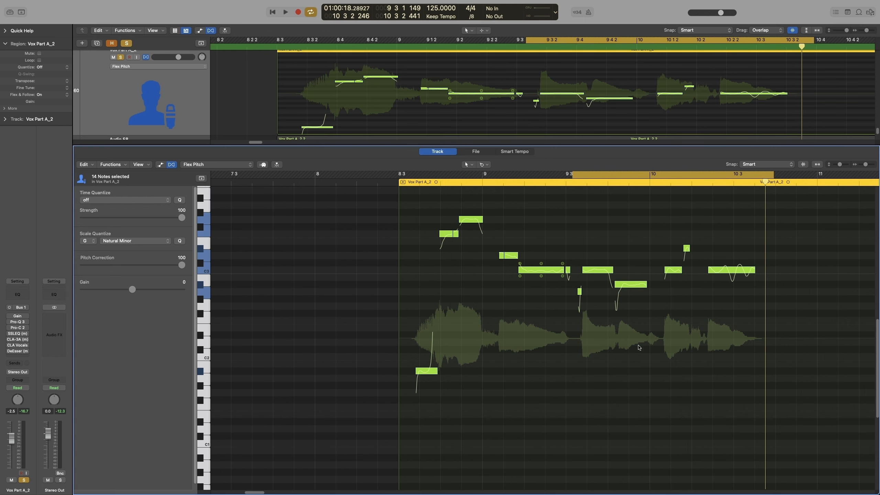
{"action": "key", "text": "super+Right"}
{"action": "key", "text": "super+Right"}
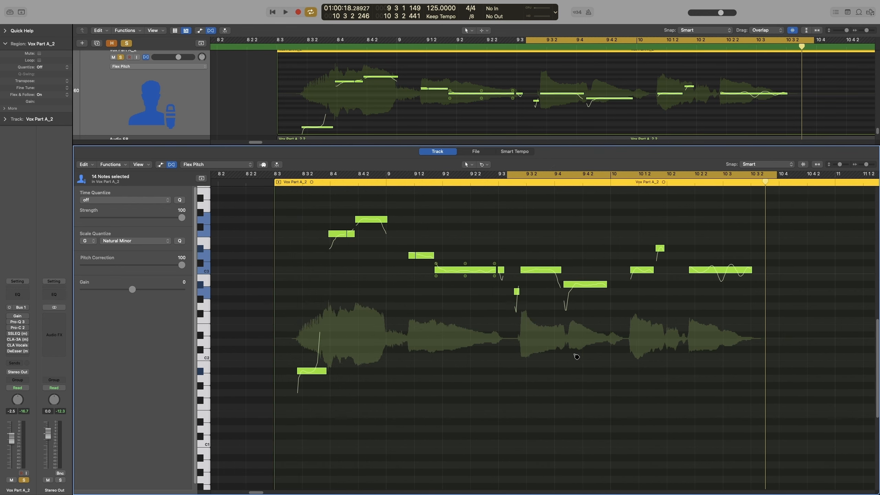
Turn off cycle playback and play the end of the Vox Part A_2 phrase from around bar 10.
{"action": "scroll", "coordinate": [543, 368], "scroll_direction": "left", "scroll_amount": 2}
{"action": "scroll", "coordinate": [543, 368], "scroll_direction": "left", "scroll_amount": 1}
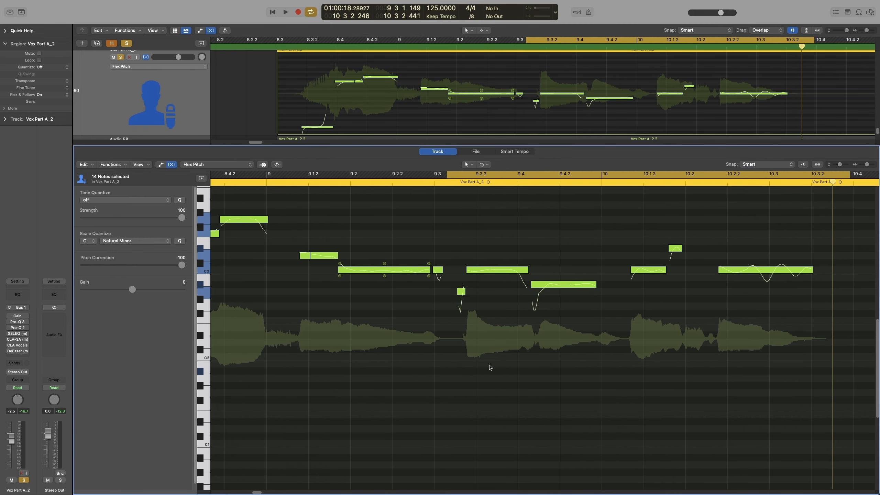
{"action": "scroll", "coordinate": [490, 368], "scroll_direction": "right", "scroll_amount": 5}
{"action": "key", "text": "c"}
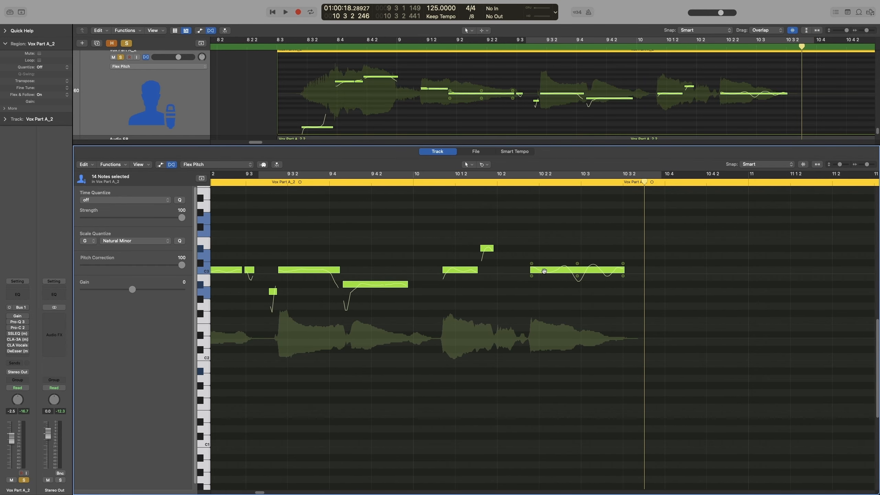
{"action": "left_click", "coordinate": [434, 183]}
{"action": "key", "text": "space"}
{"action": "key", "text": "space"}
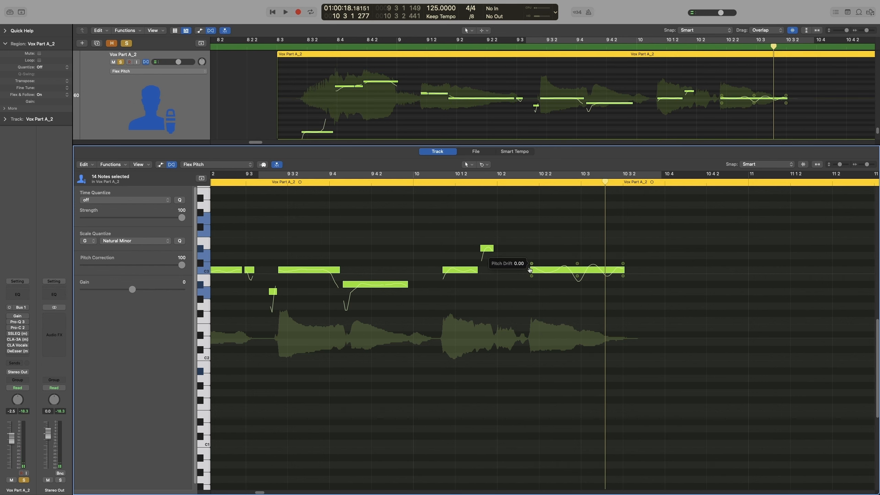
Shift the phrase's last C3 note slightly later and play back from around 9 3 to check its timing.
{"action": "left_click_drag", "start_coordinate": [529, 270], "coordinate": [541, 271]}
{"action": "key", "text": "super+z"}
{"action": "key", "text": "super+z"}
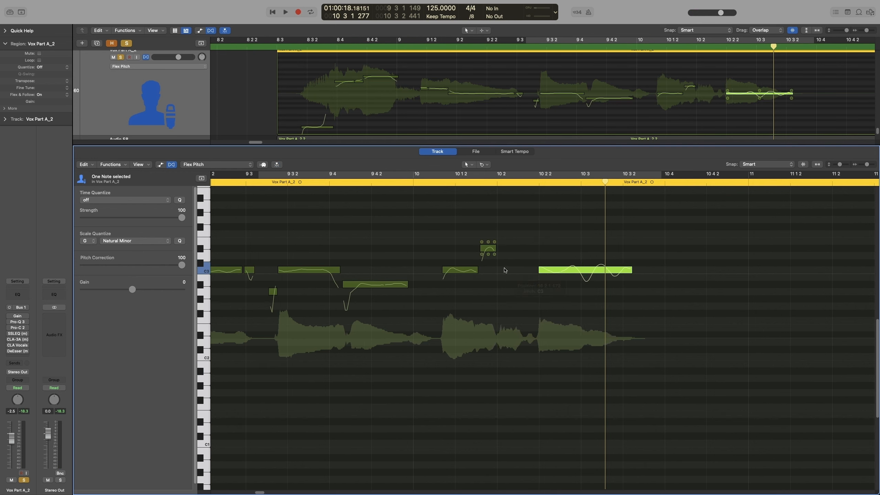
{"action": "key", "text": "super+Left"}
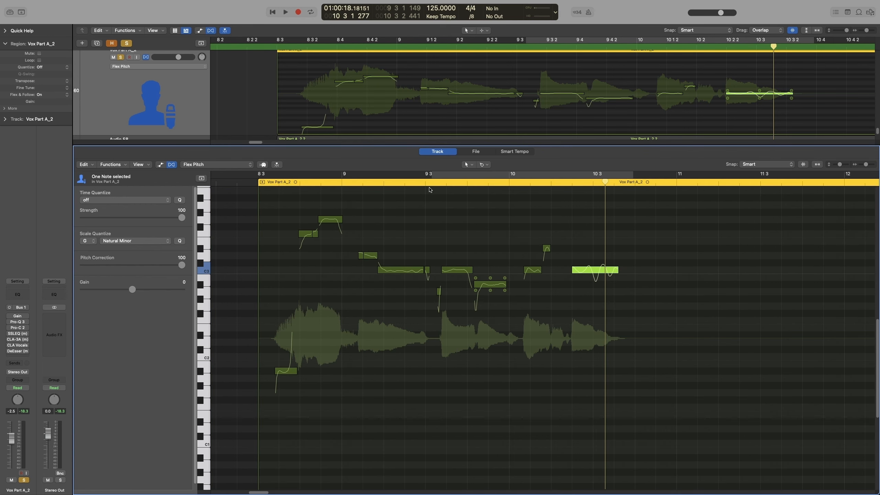
{"action": "left_click", "coordinate": [426, 184]}
{"action": "key", "text": "space"}
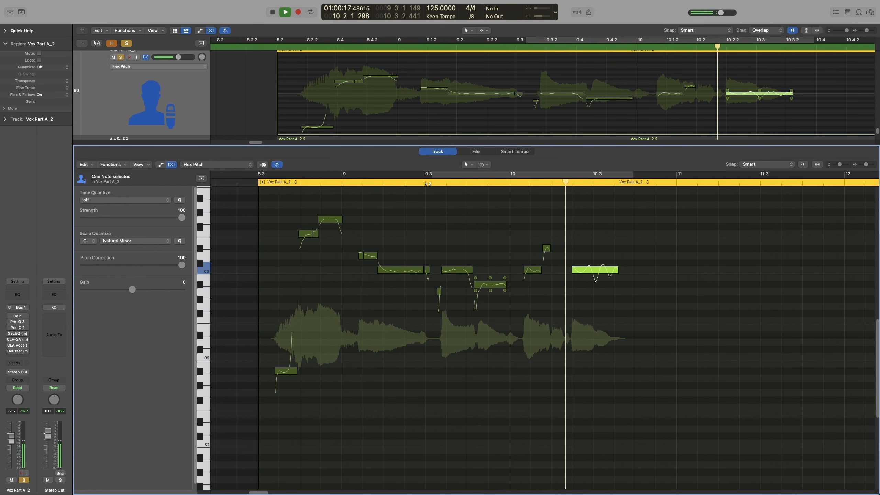
{"action": "key", "text": "space"}
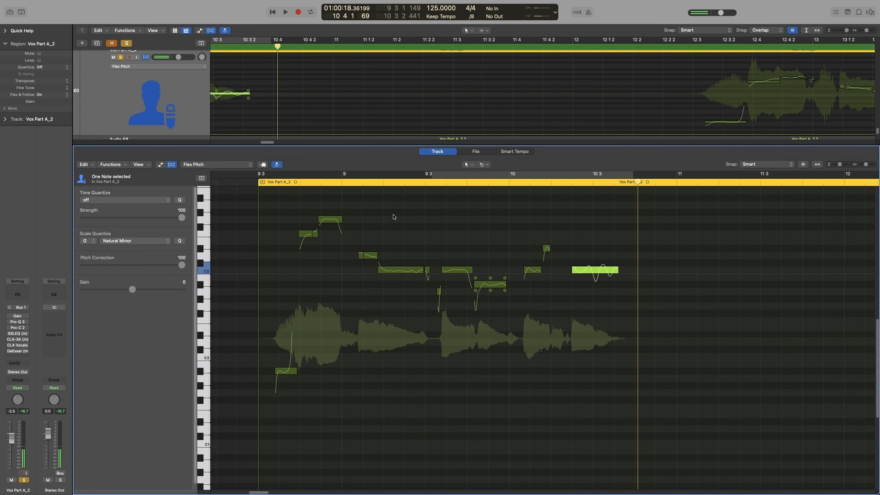
Select the two short adjacent notes just after bar 9, move their start slightly later, and play the whole phrase.
{"action": "left_click", "coordinate": [362, 256]}
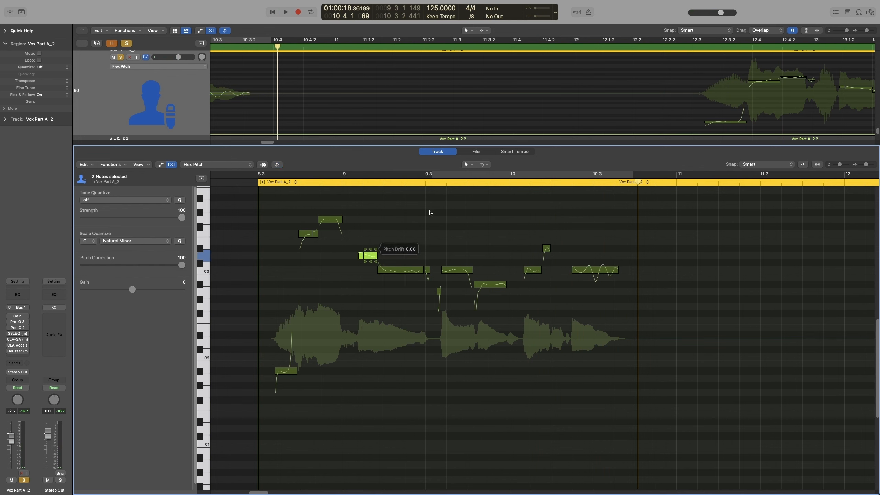
{"action": "left_click", "coordinate": [370, 256], "text": "super"}
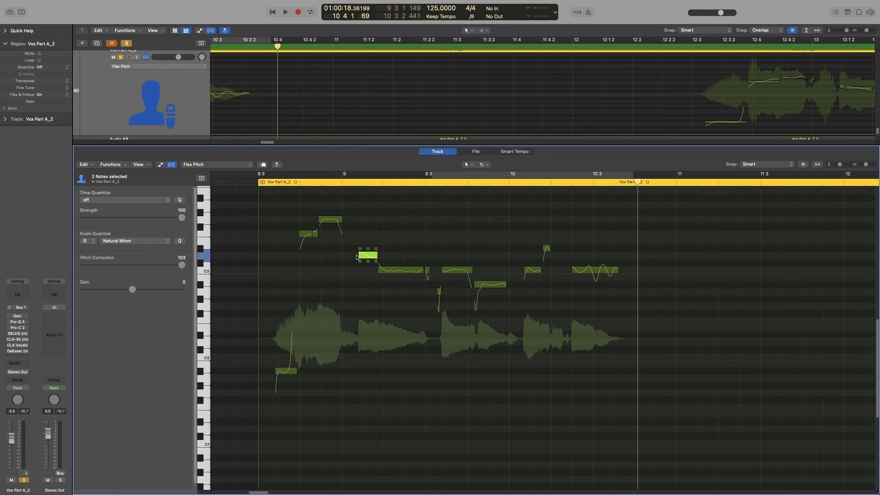
{"action": "left_click_drag", "start_coordinate": [358, 257], "coordinate": [362, 257]}
{"action": "left_click", "coordinate": [247, 183]}
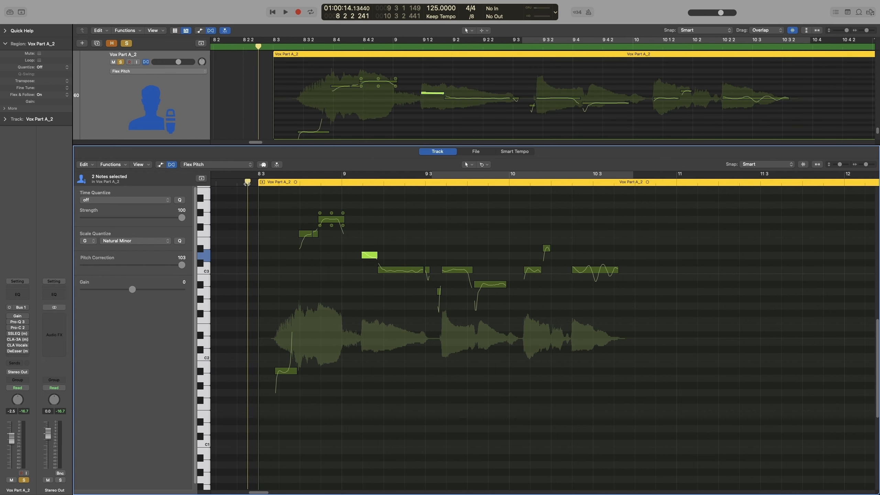
{"action": "key", "text": "space"}
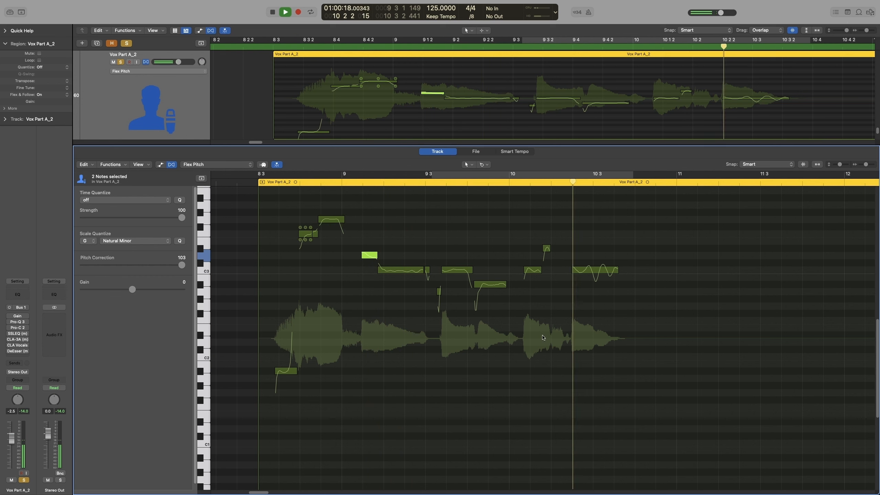
{"action": "key", "text": "space"}
Extend the start of the C3 note after bar 10 earlier to about 10 1 1 204, playing back the phrase to check its timing.
{"action": "left_click", "coordinate": [523, 271]}
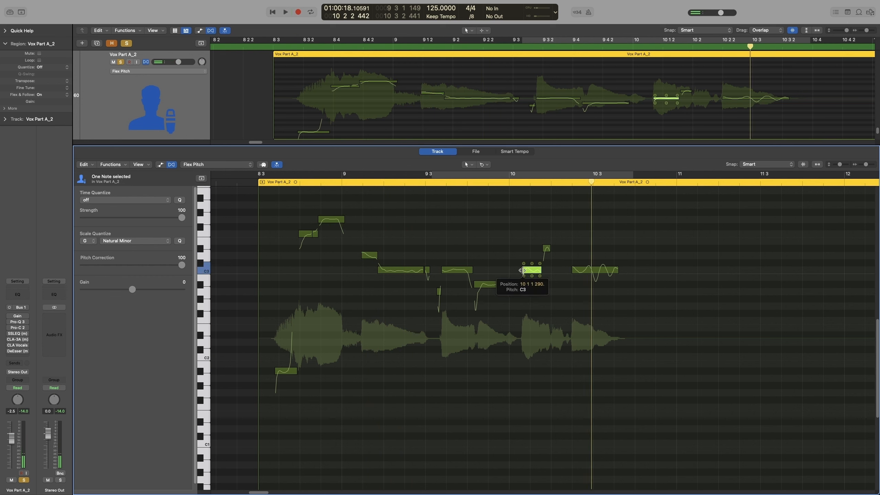
{"action": "left_click", "coordinate": [435, 183]}
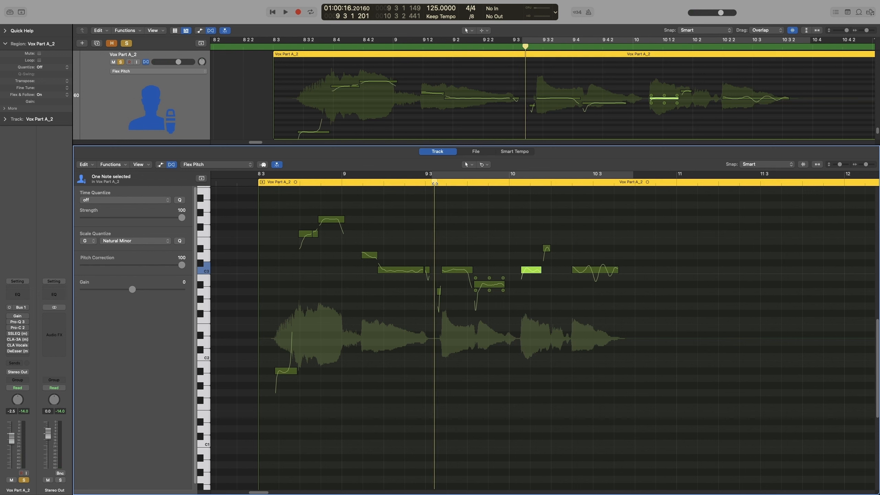
{"action": "key", "text": "space"}
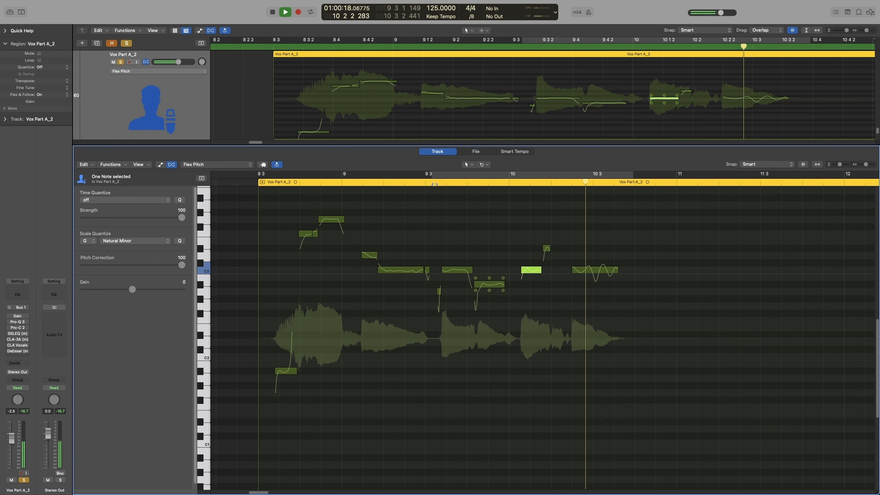
{"action": "key", "text": "space"}
{"action": "left_click", "coordinate": [520, 271]}
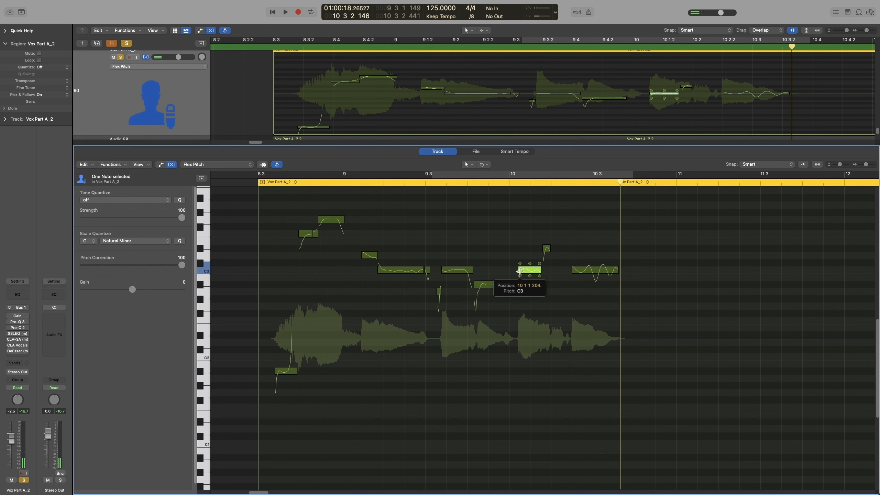
{"action": "left_click", "coordinate": [404, 174]}
{"action": "key", "text": "space"}
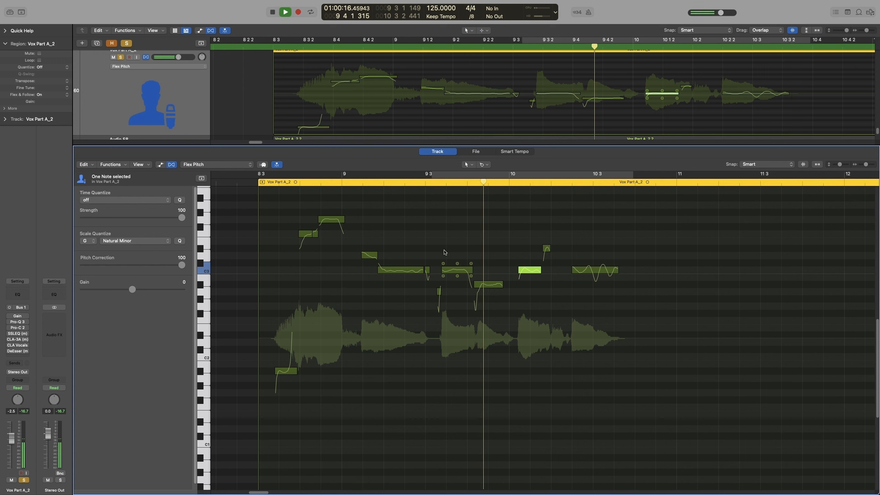
{"action": "key", "text": "space"}
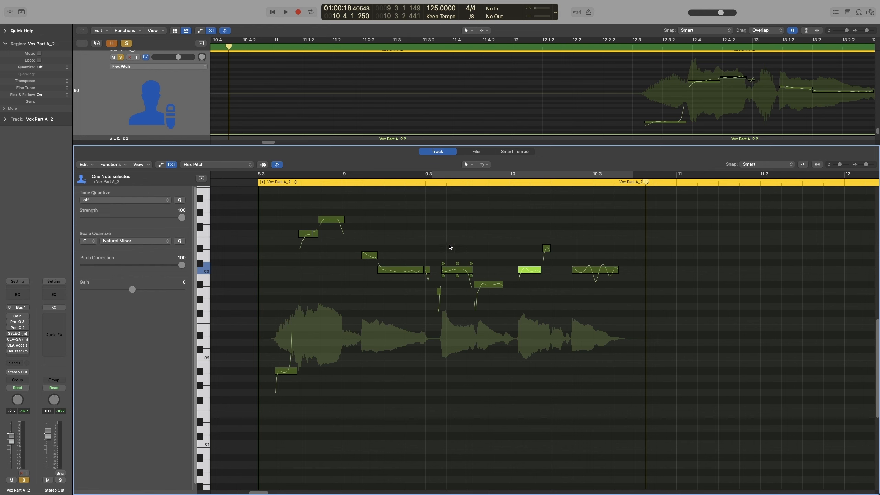
Deselect the notes, assign the Vibrato Tool as the secondary tool, and adjust the vibrato of the phrase's last note.
{"action": "left_click", "coordinate": [442, 207]}
{"action": "left_click", "coordinate": [488, 165]}
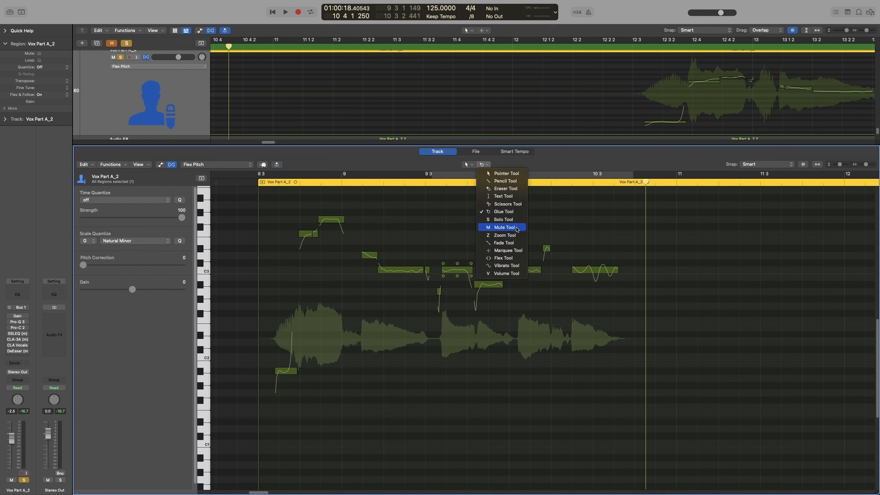
{"action": "left_click", "coordinate": [515, 266]}
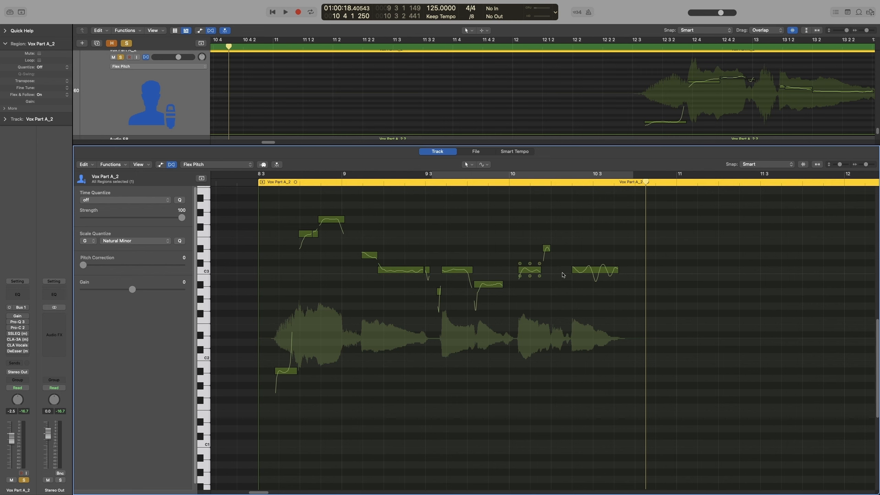
{"action": "left_click", "coordinate": [582, 267]}
{"action": "left_click", "coordinate": [458, 269]}
{"action": "left_click", "coordinate": [593, 269]}
{"action": "mouse_move", "coordinate": [591, 273]}
{"action": "left_mouse_down"}
{"action": "mouse_move", "coordinate": [590, 246]}
{"action": "mouse_move", "coordinate": [582, 290]}
{"action": "mouse_move", "coordinate": [583, 276]}
{"action": "left_mouse_up"}
{"action": "left_click", "coordinate": [484, 164]}
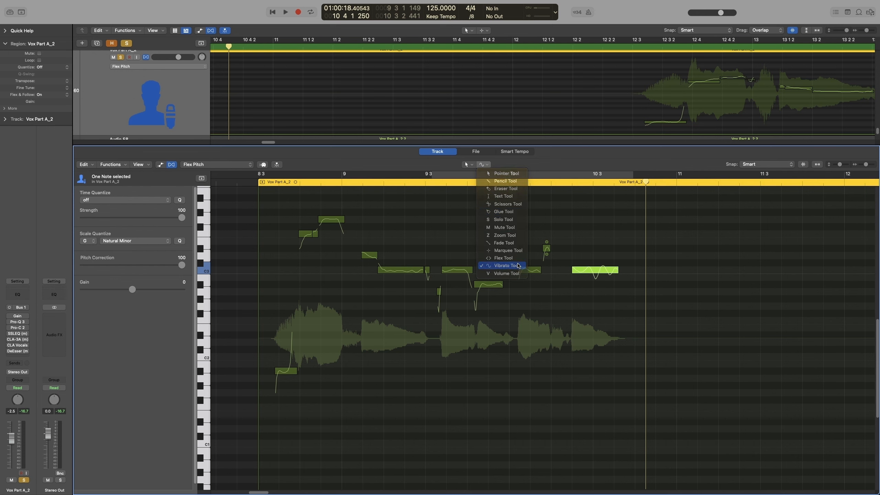
{"action": "left_click", "coordinate": [507, 265]}
Use the Volume Tool to set the gain of the long C3 note before 9 3 to 3 and the low note before bar 10 to 1.
{"action": "left_click", "coordinate": [484, 164]}
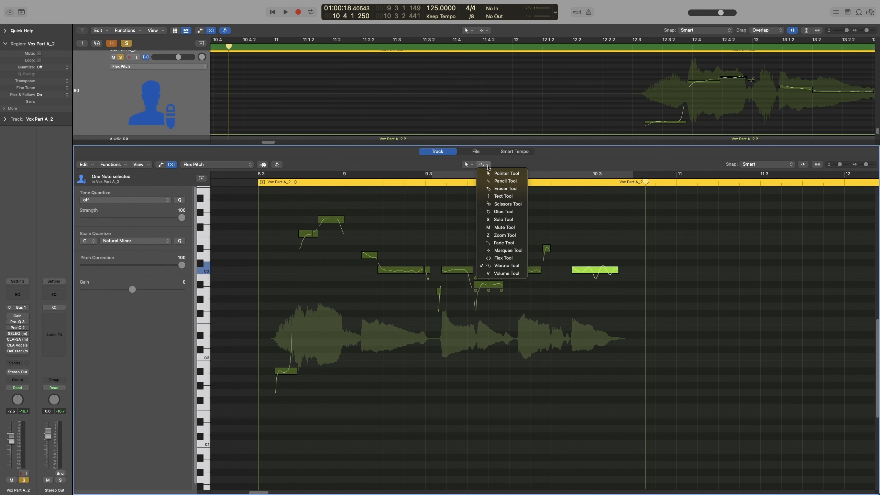
{"action": "left_click", "coordinate": [505, 273]}
{"action": "left_click_drag", "start_coordinate": [398, 272], "coordinate": [406, 262]}
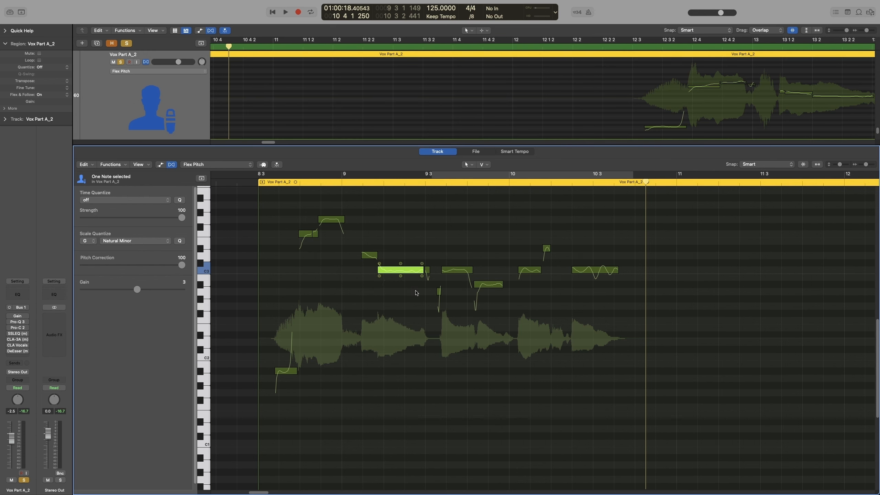
{"action": "left_click", "coordinate": [476, 289]}
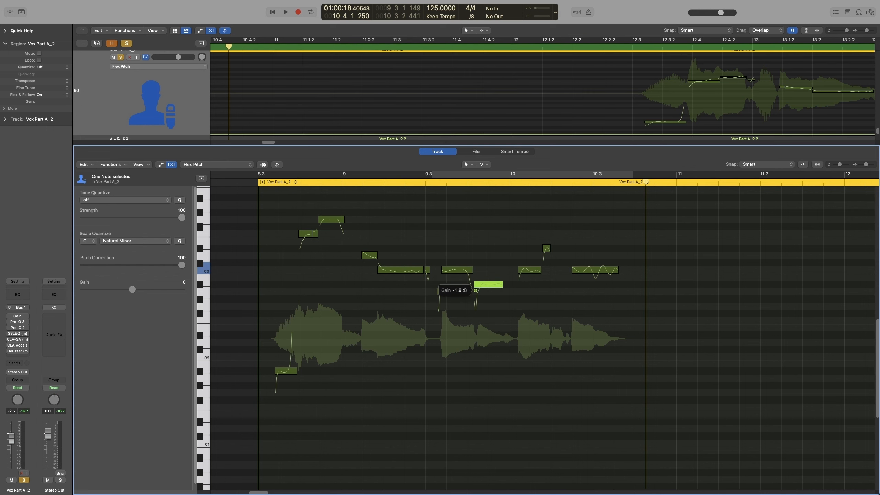
{"action": "left_click_drag", "start_coordinate": [477, 289], "coordinate": [473, 314]}
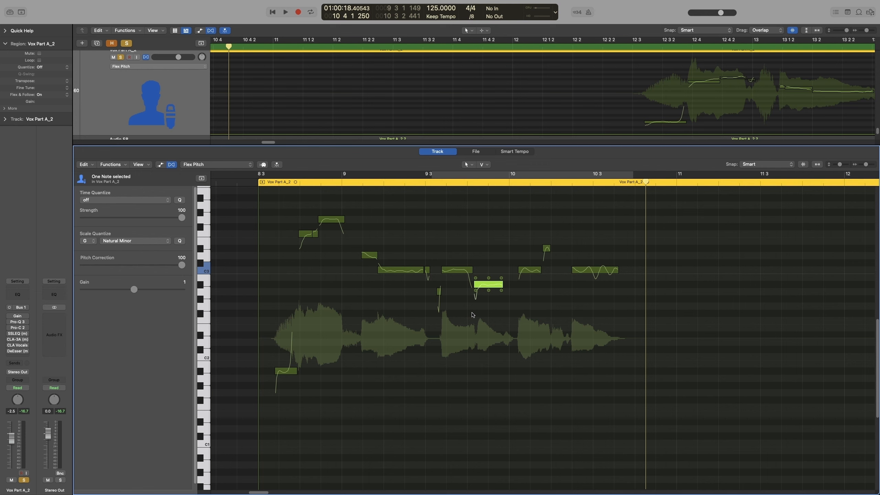